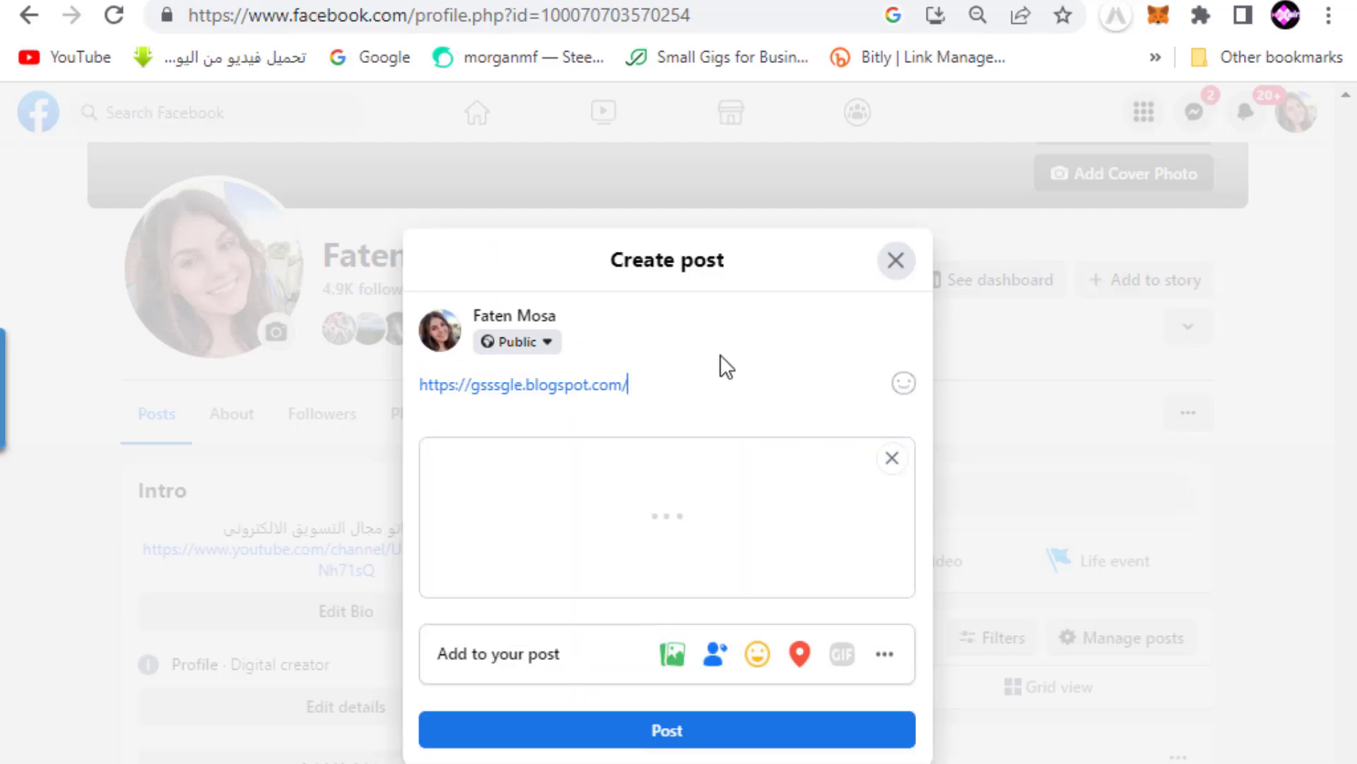
Add the line "for sproutgigs tasks" below the blog link in the post and publish it
key(Return)
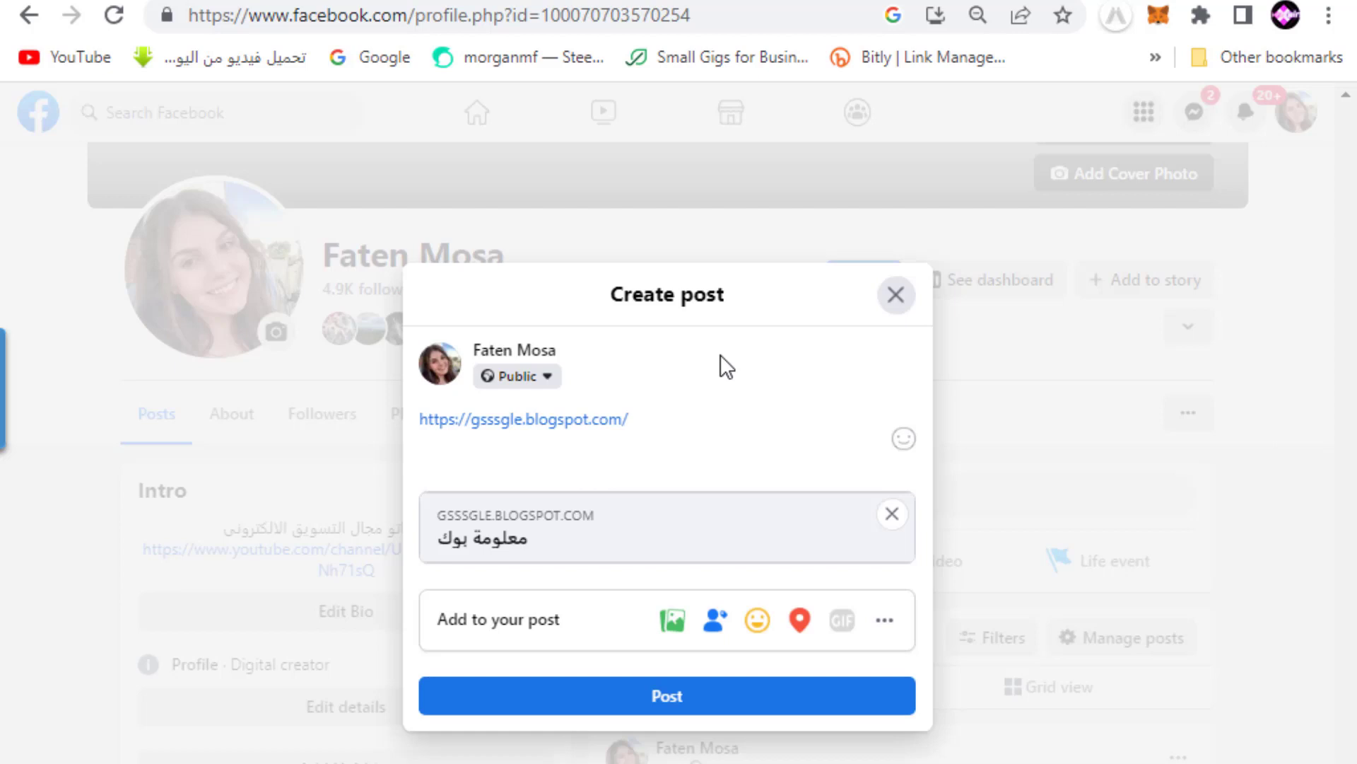
text(for)
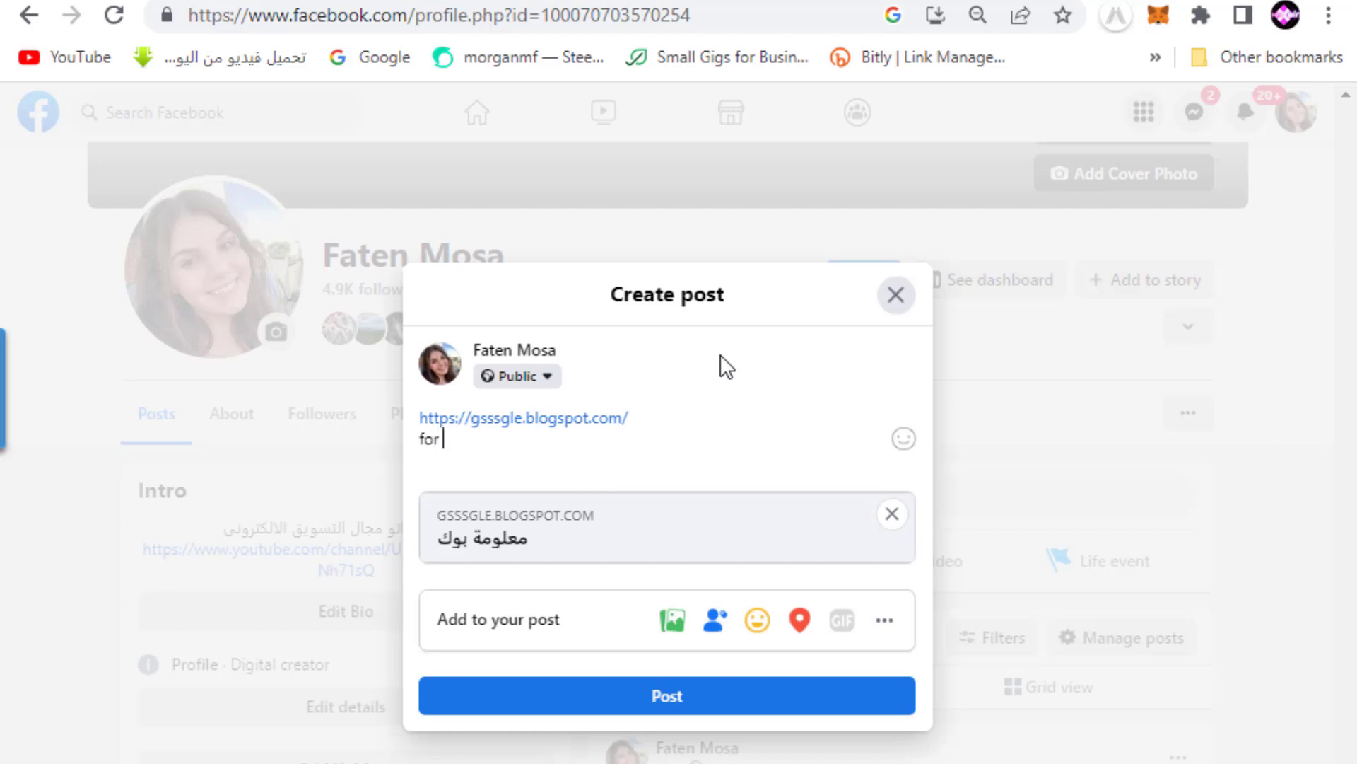
text( sproutgigs tasks)
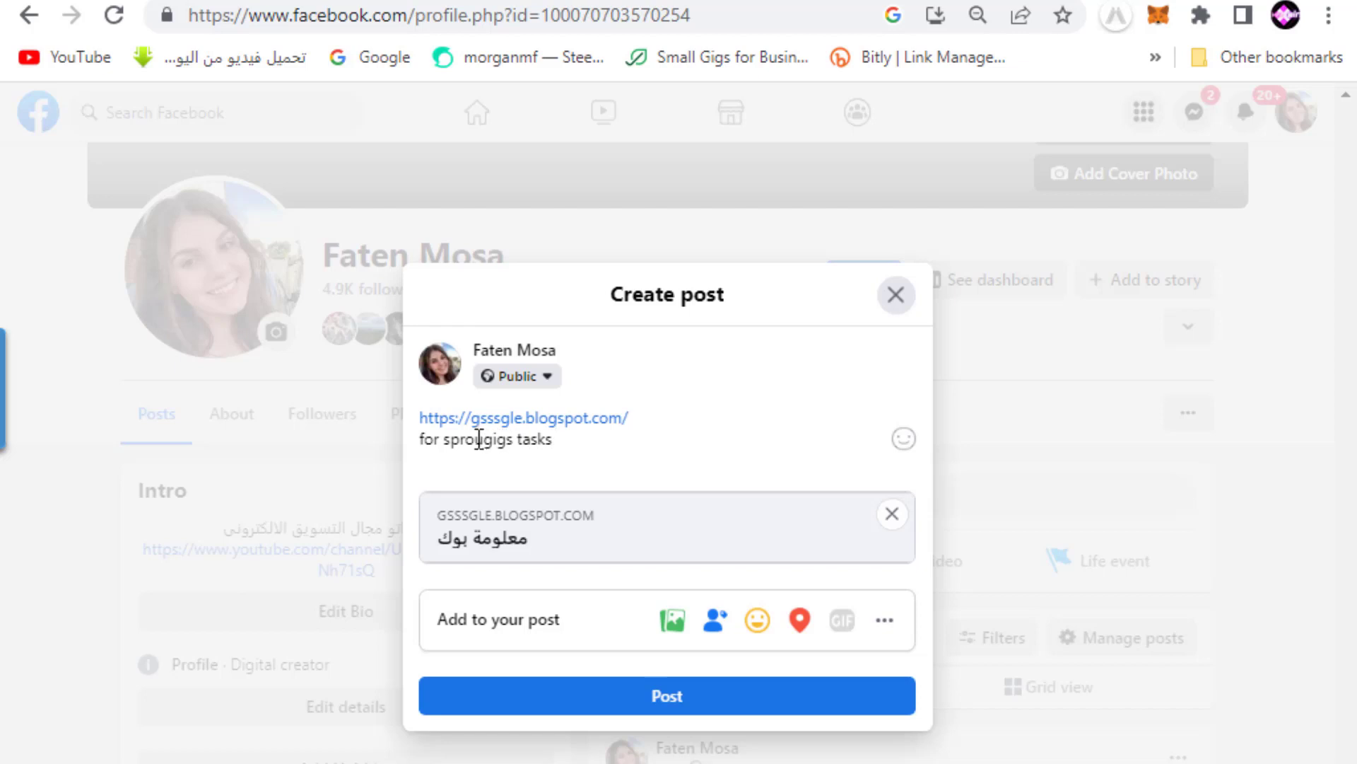
click(486, 440)
text(t)
click(609, 444)
click(665, 696)
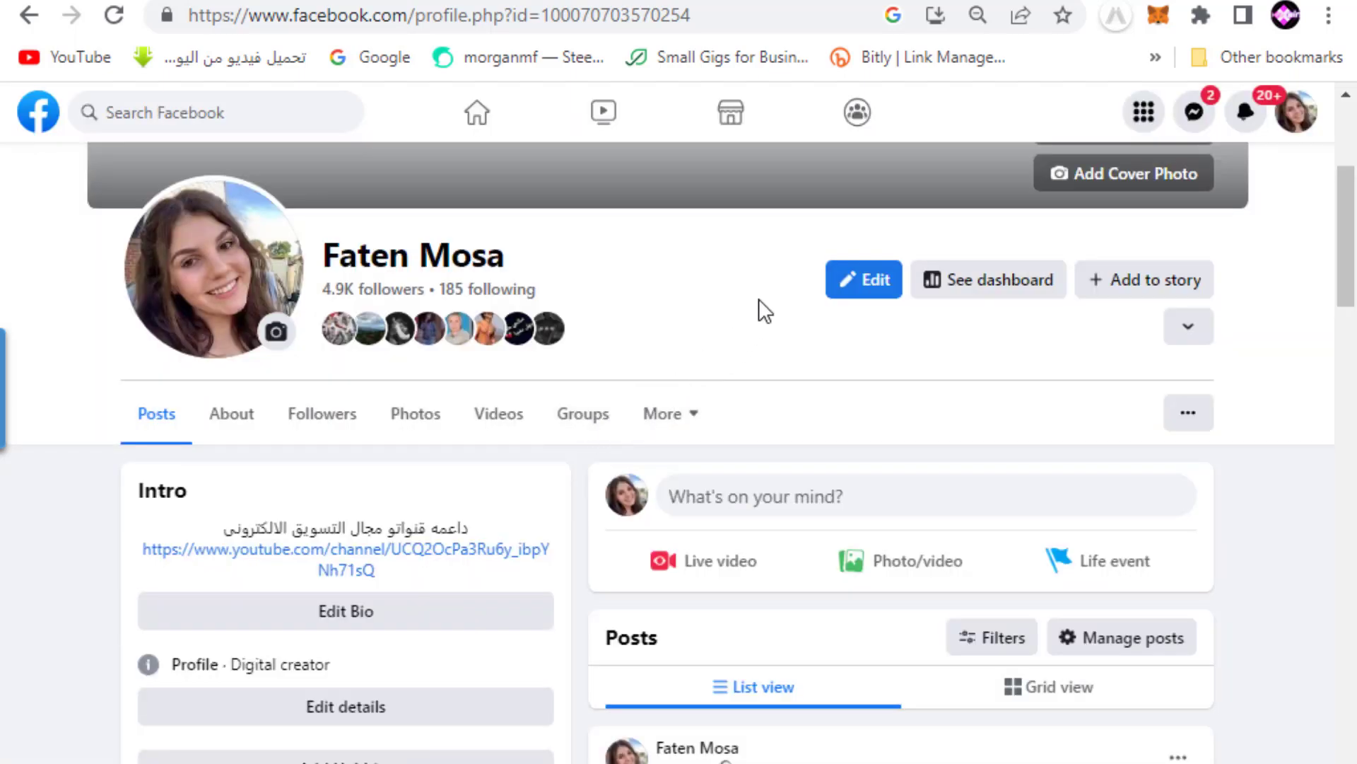
Like the newly published post and look at its sharing options without sharing it
scroll(810, 459, down, 3)
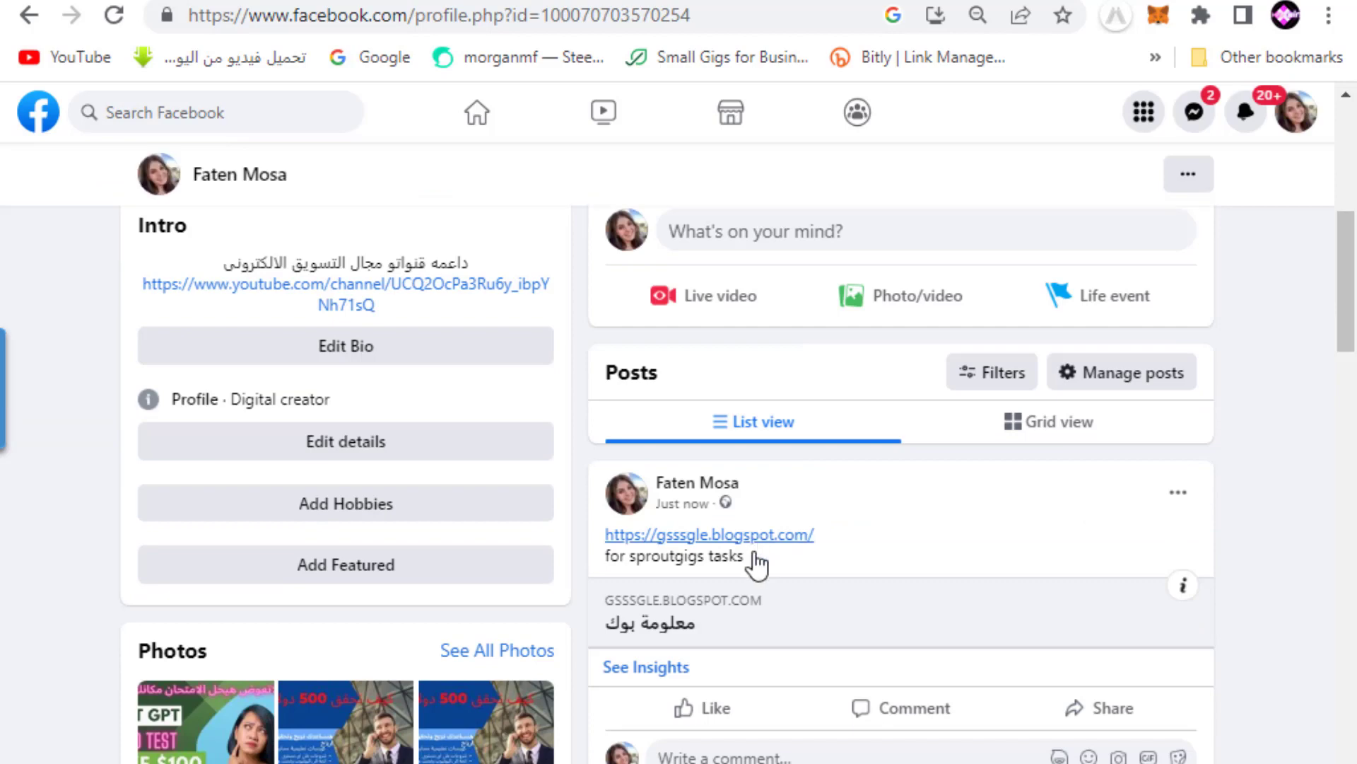
click(700, 709)
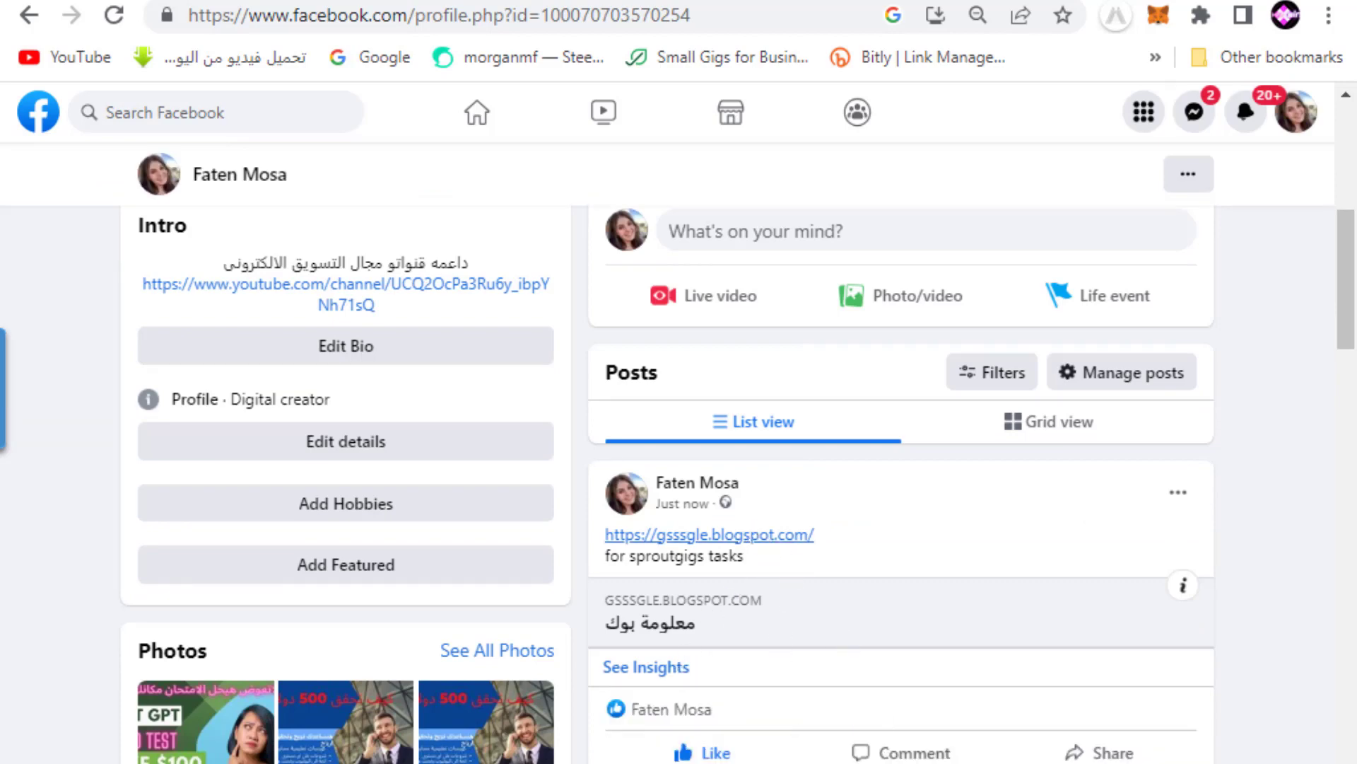
click(1089, 755)
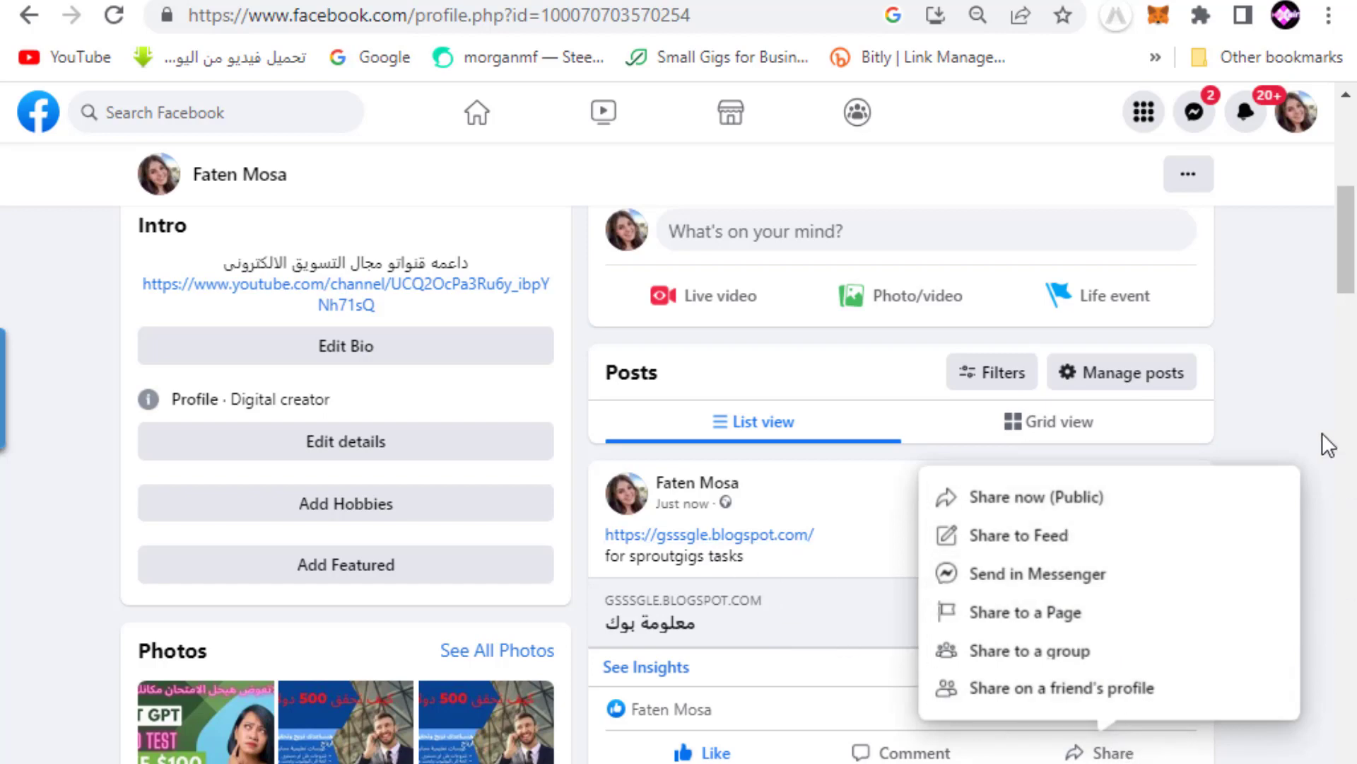
click(1269, 498)
Copy the link address of the new Facebook post
mouse_move(678, 519)
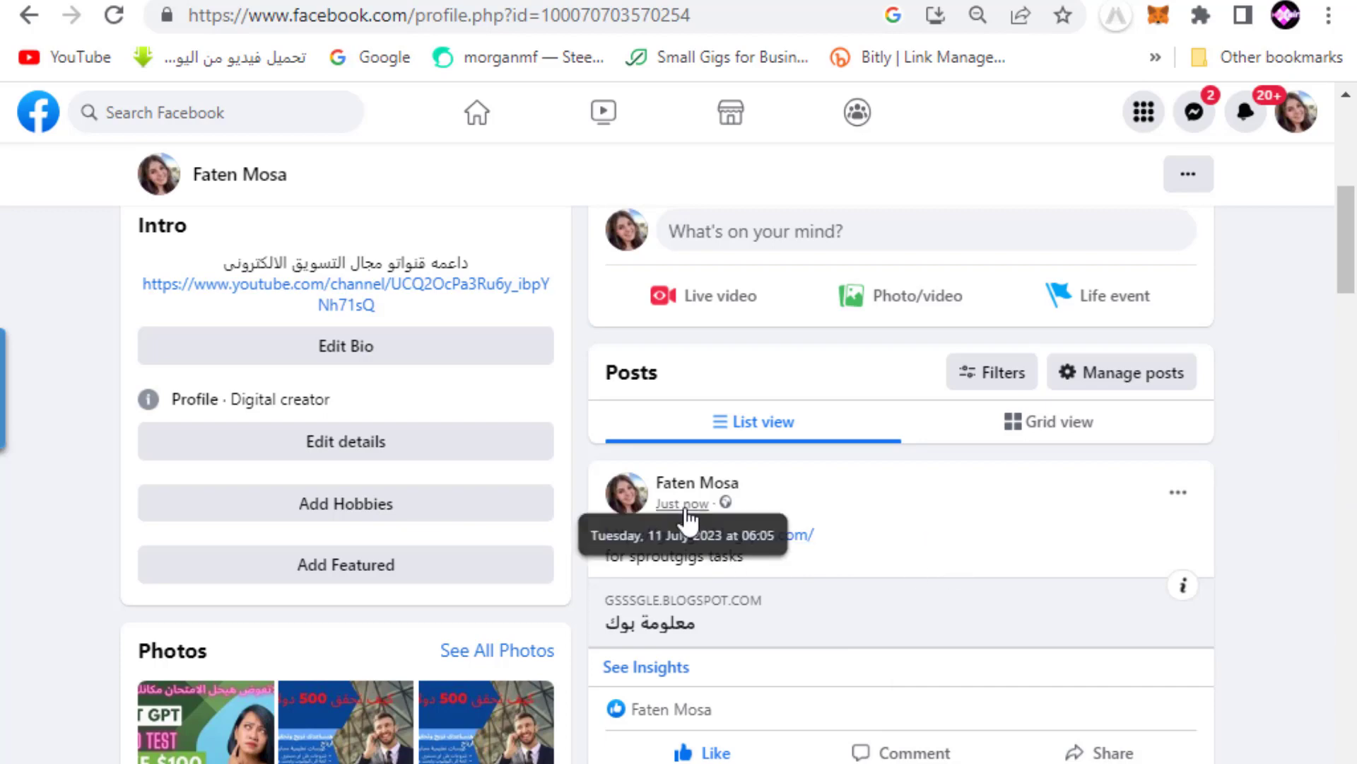
right_click(684, 505)
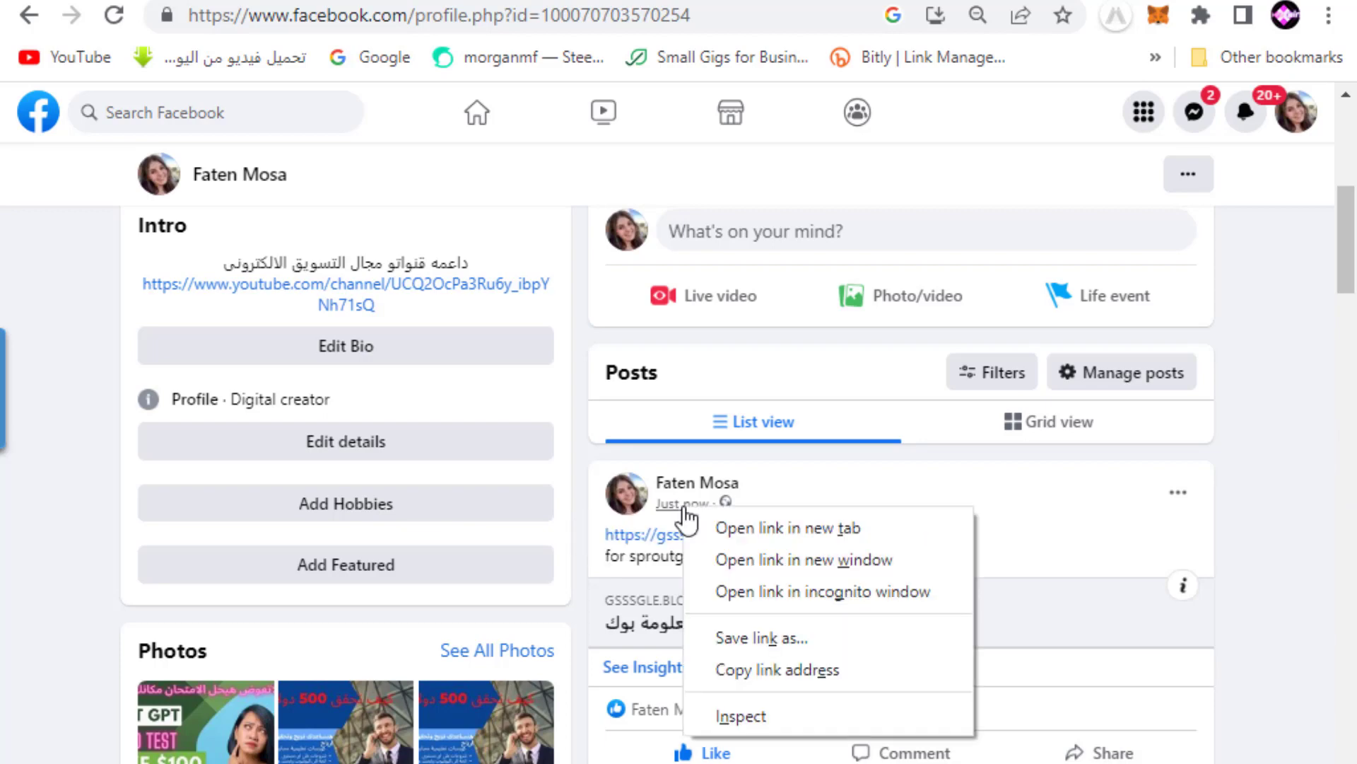
click(757, 671)
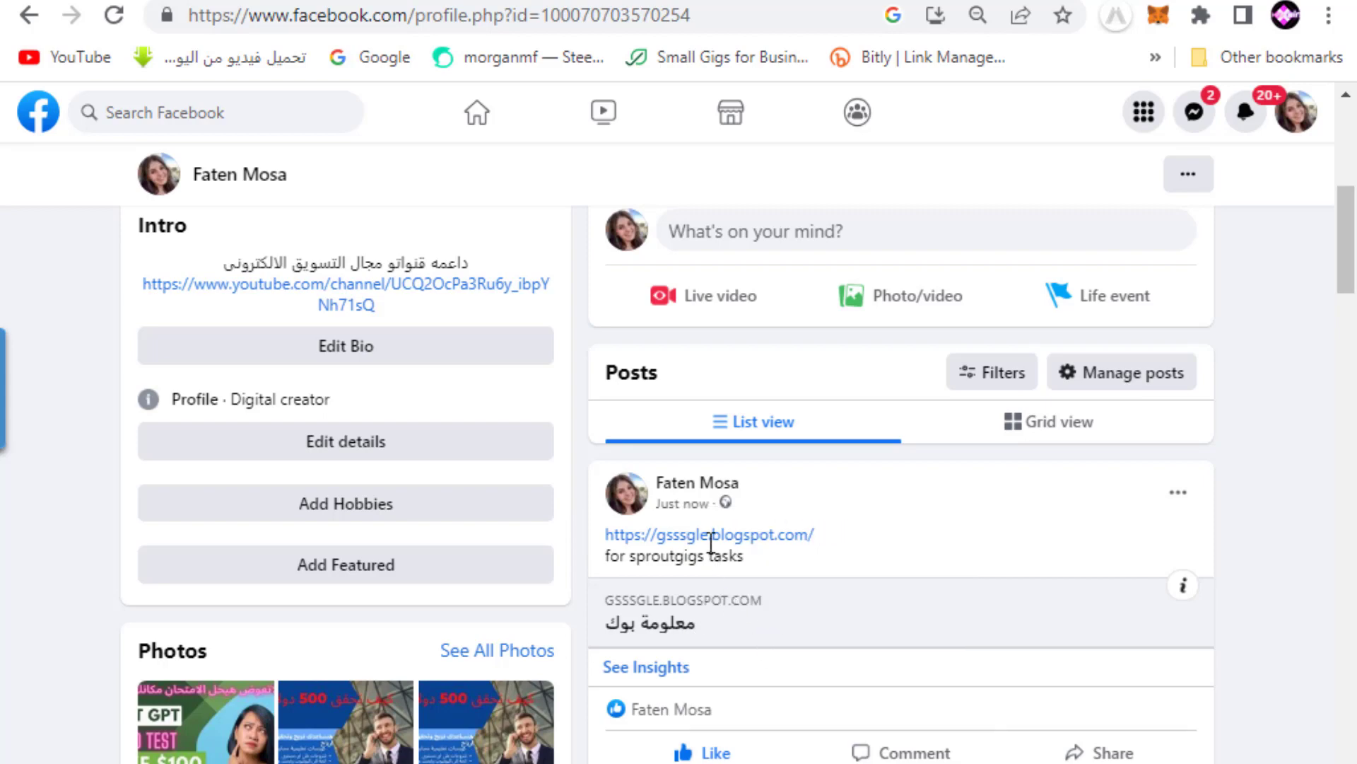
Switch to Bitly and start a new link with the copied Facebook post address as its destination
click(574, 1)
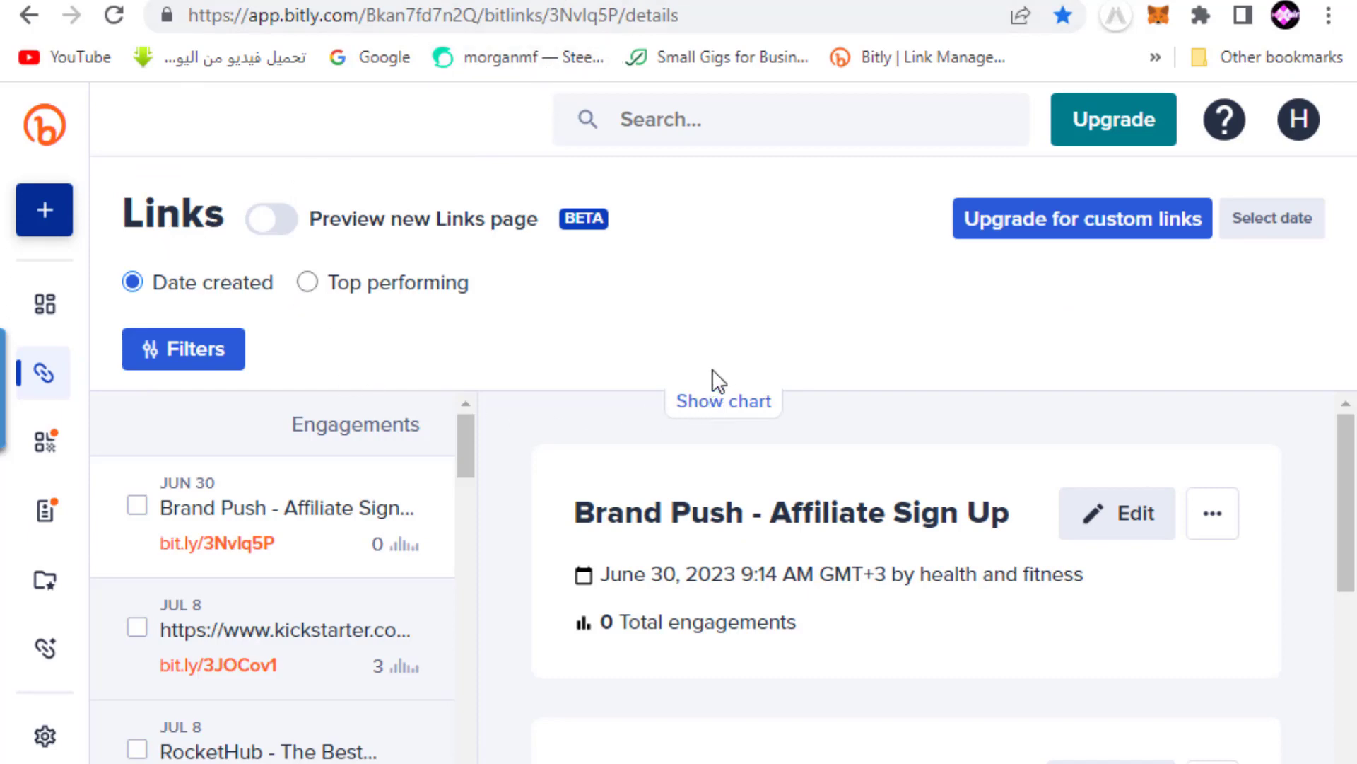
click(47, 213)
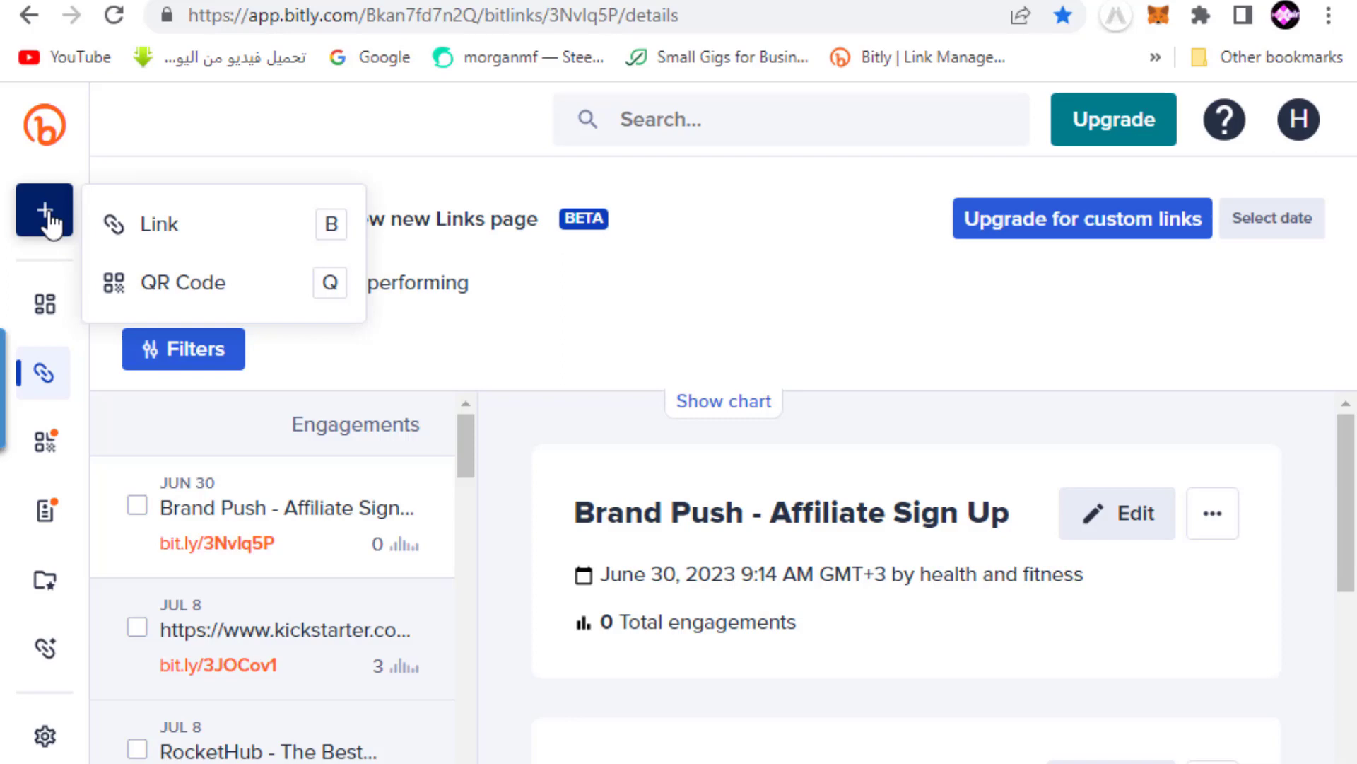
click(149, 224)
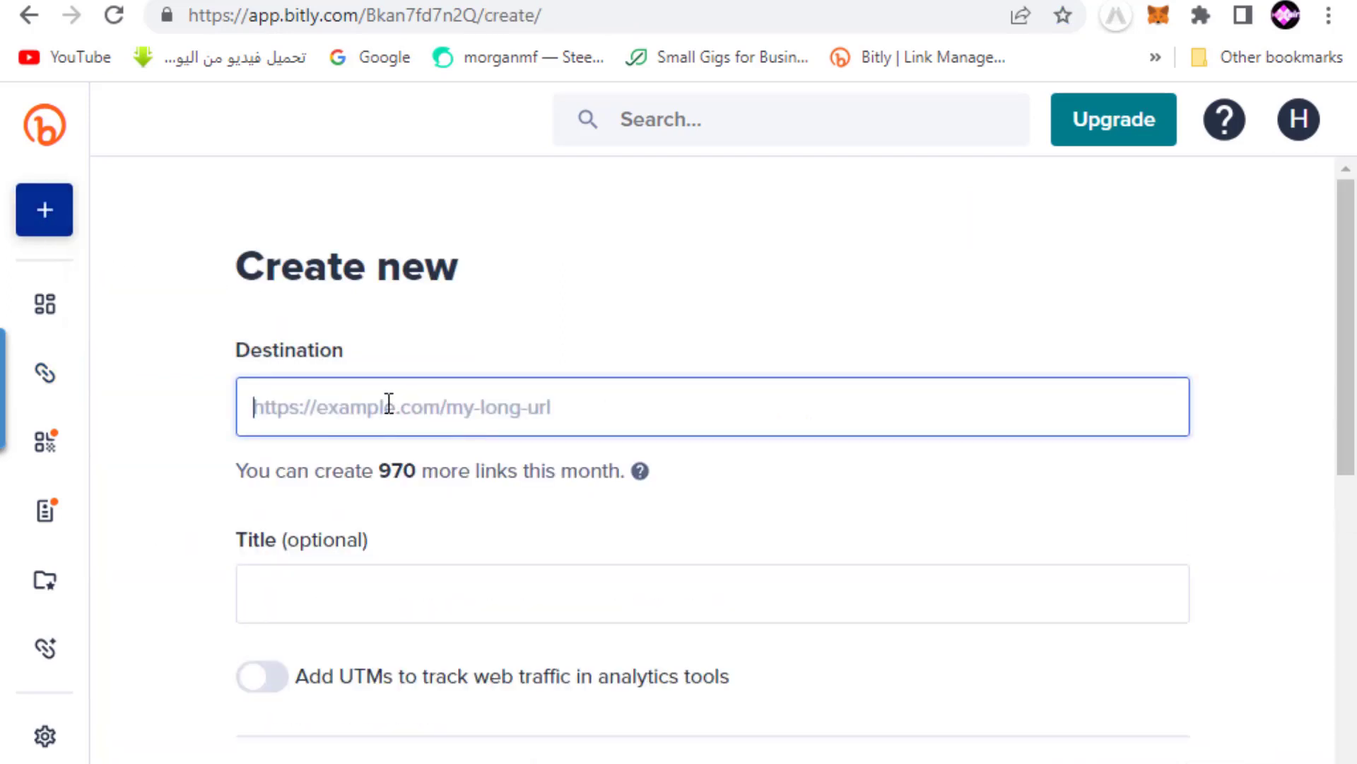
right_click(389, 405)
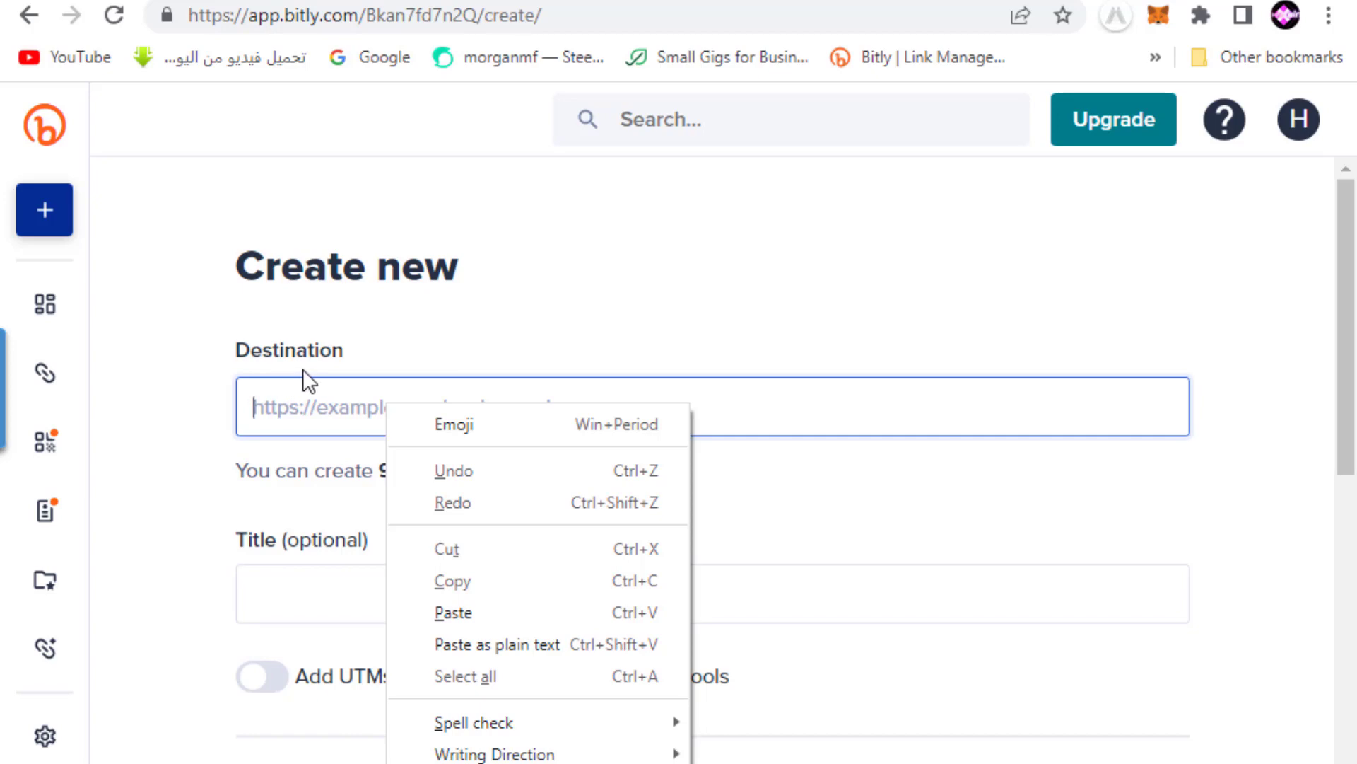
click(467, 614)
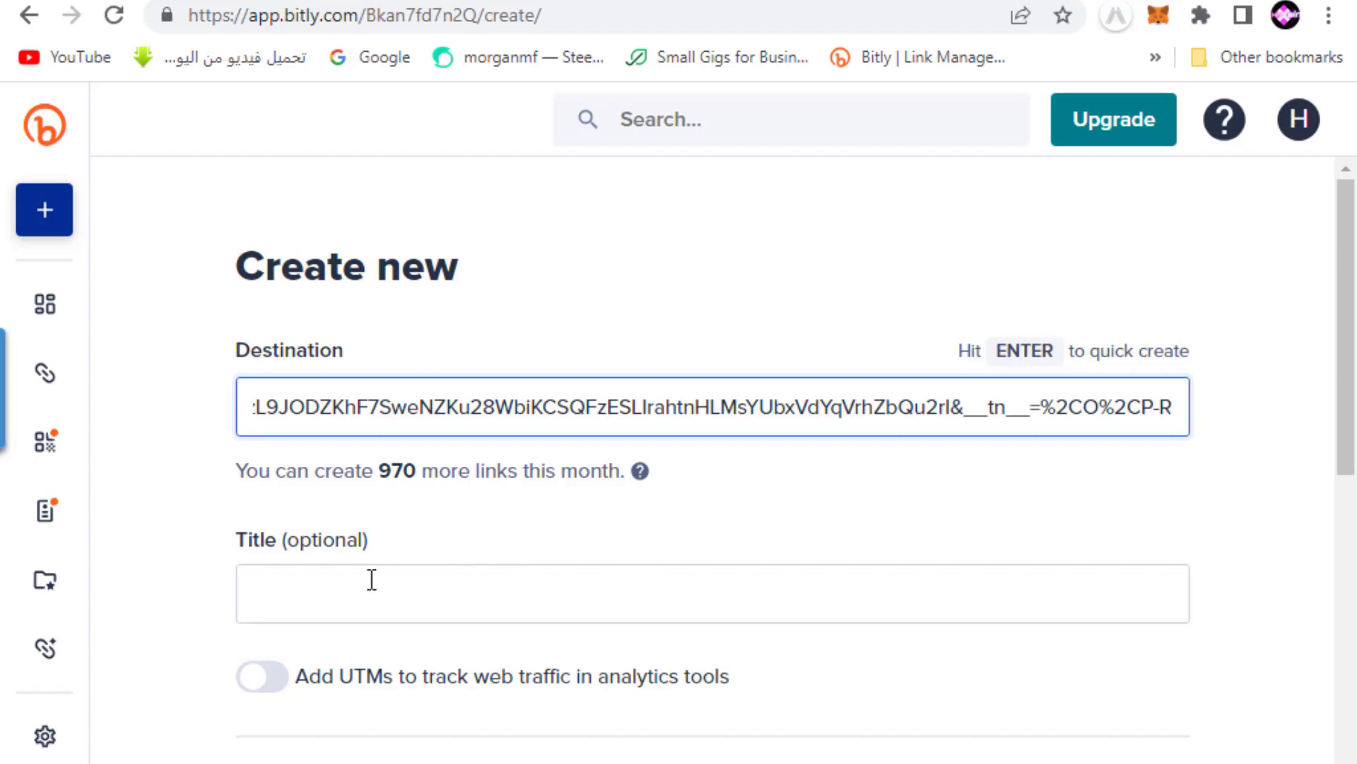
Title the new link "sproutgigs tasks seo" and create it
click(349, 594)
text(sprou)
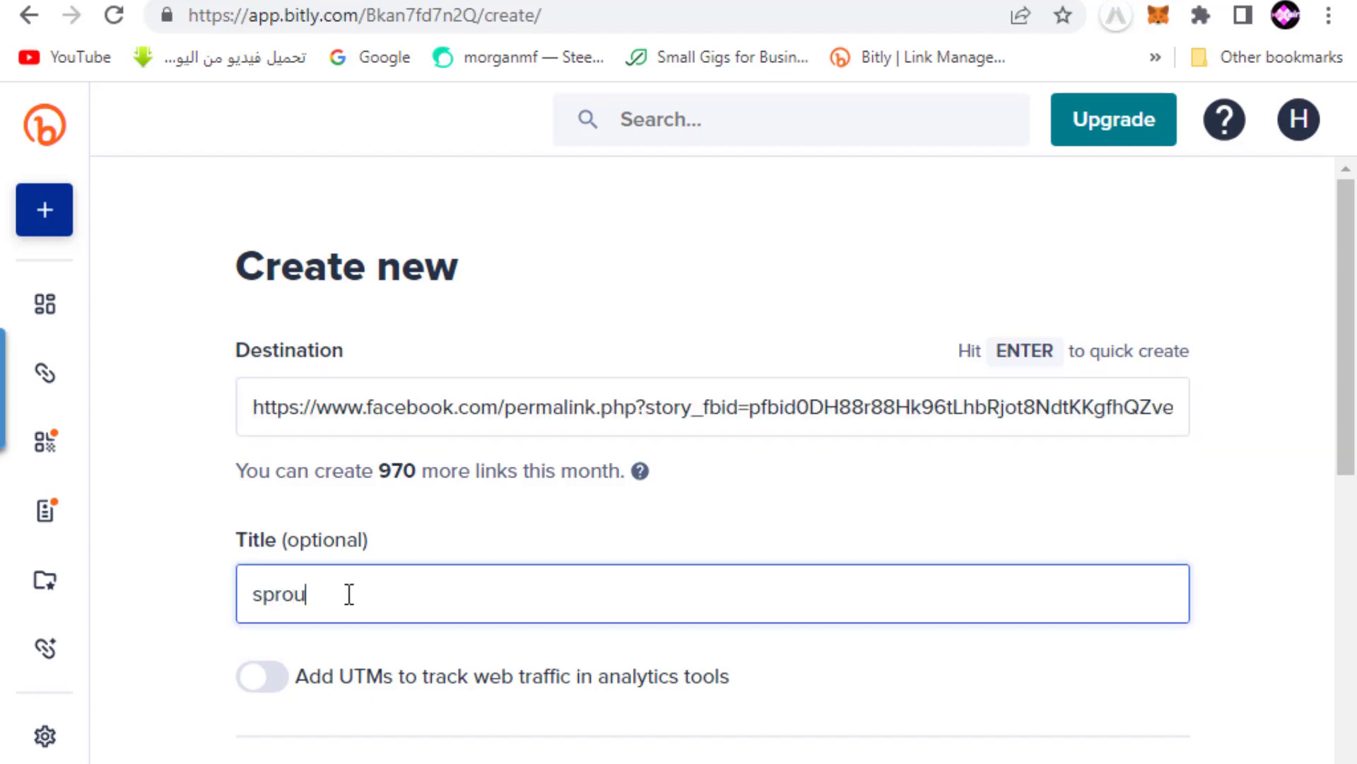
text(tgigs tasks seo)
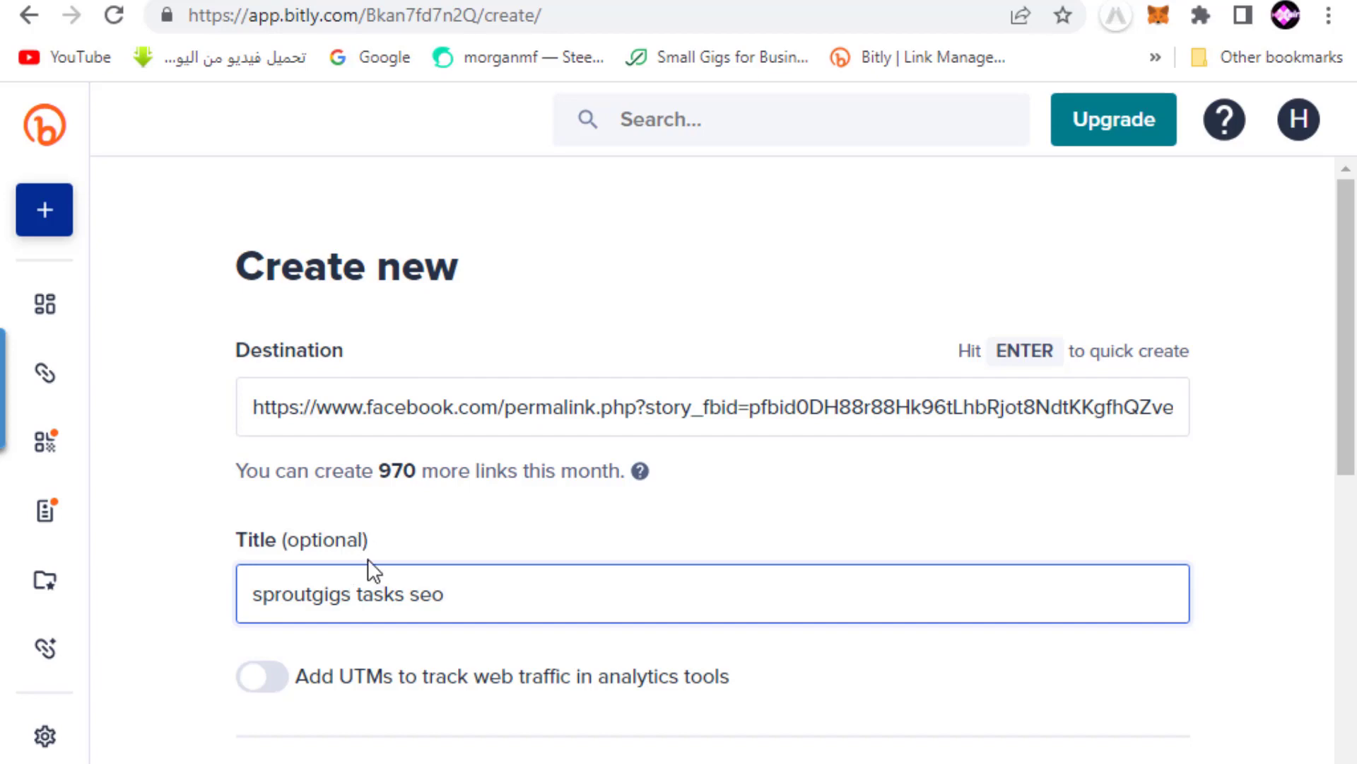
key(Return)
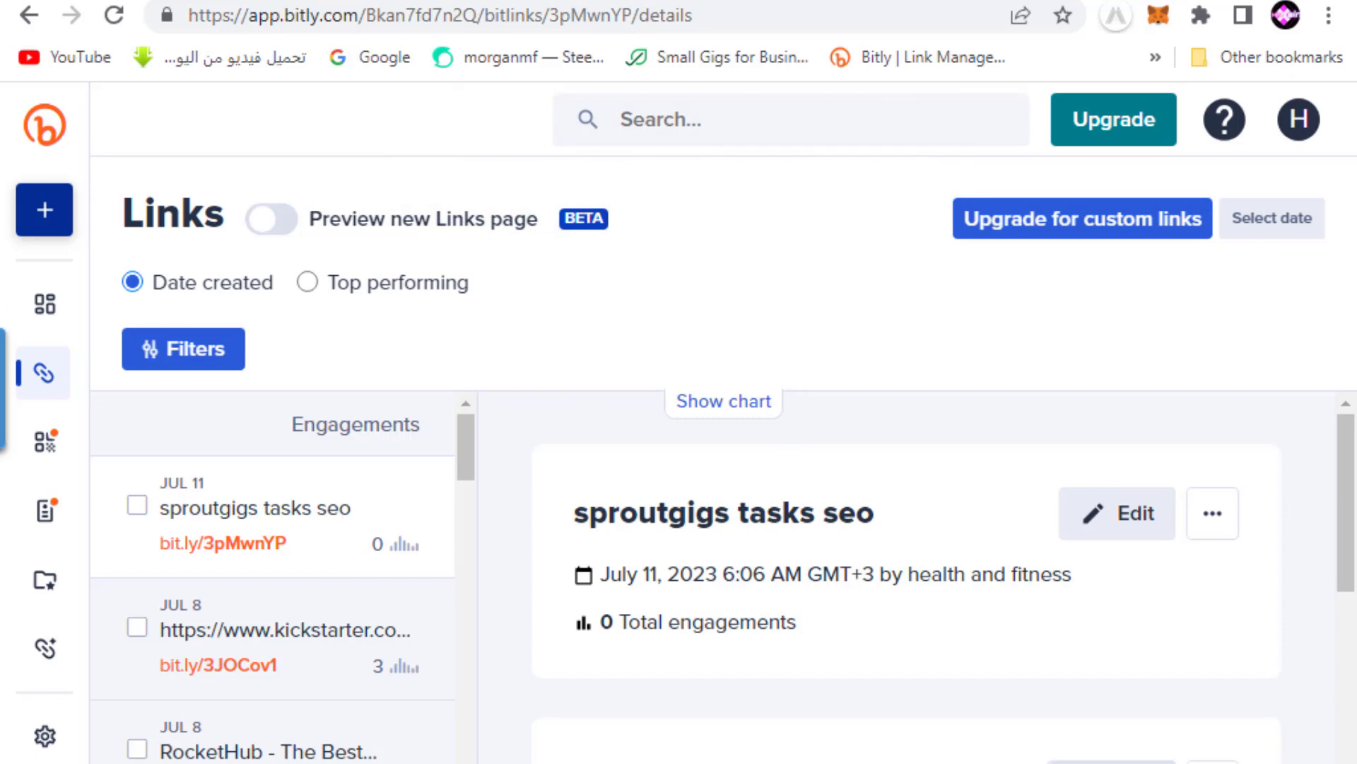
Copy the new short link and paste it into the spro links file in Notepad
scroll(905, 587, down, 3)
scroll(763, 691, down, 2)
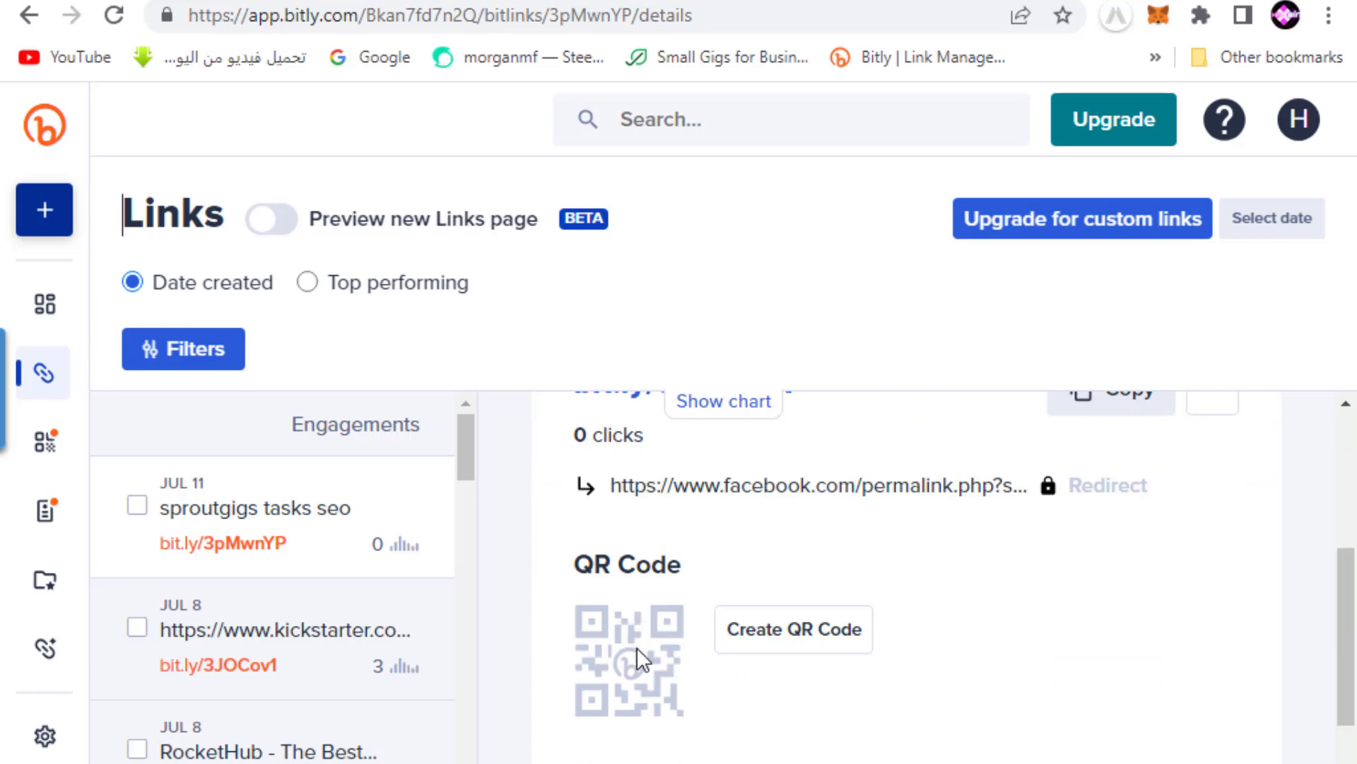
scroll(888, 672, down, 2)
scroll(1145, 630, up, 3)
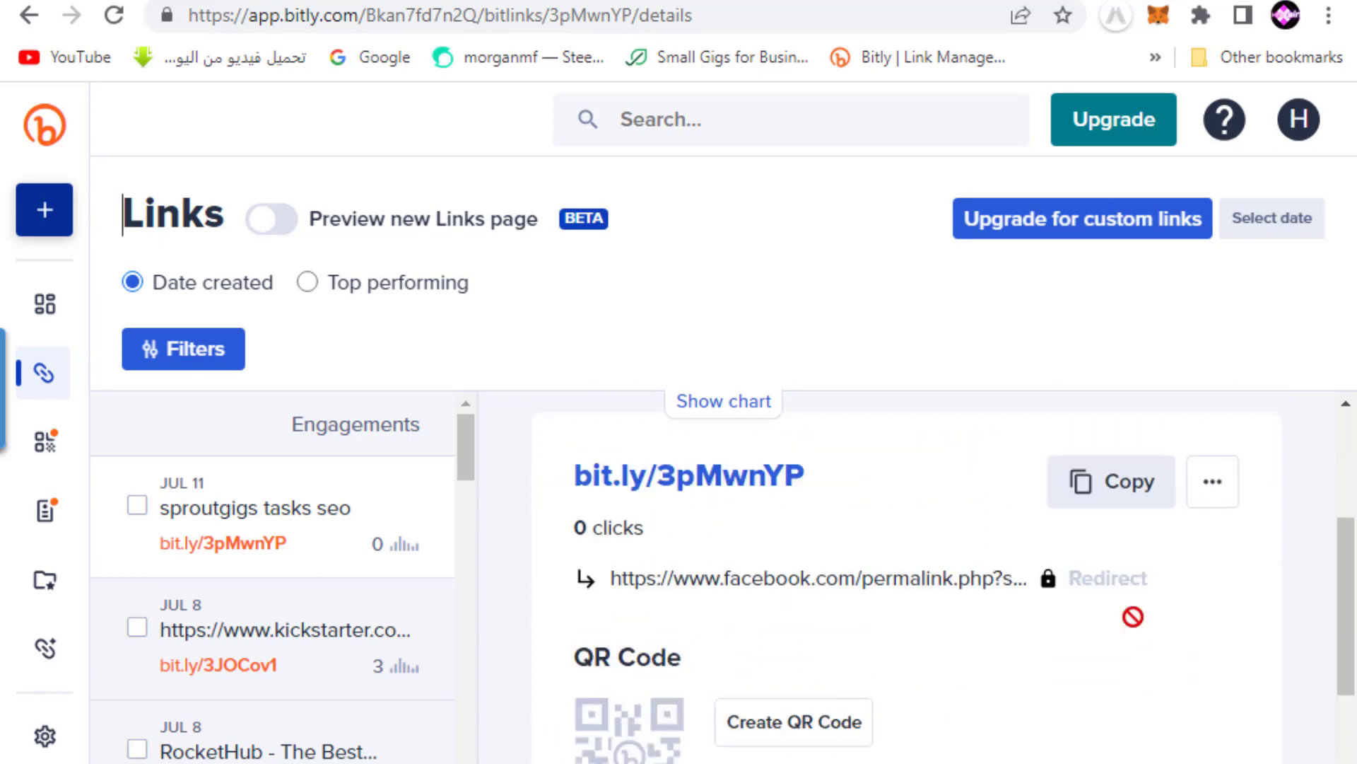
scroll(1146, 629, up, 3)
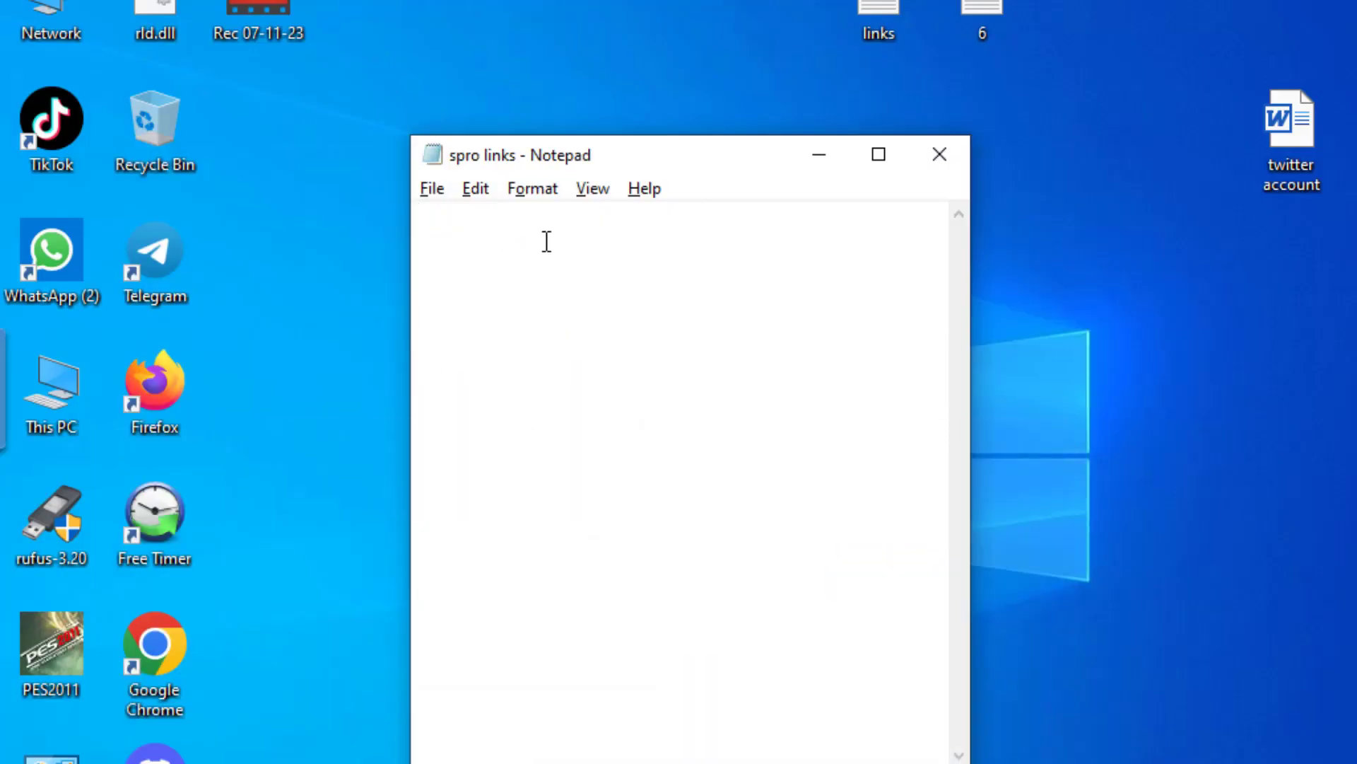
right_click(546, 244)
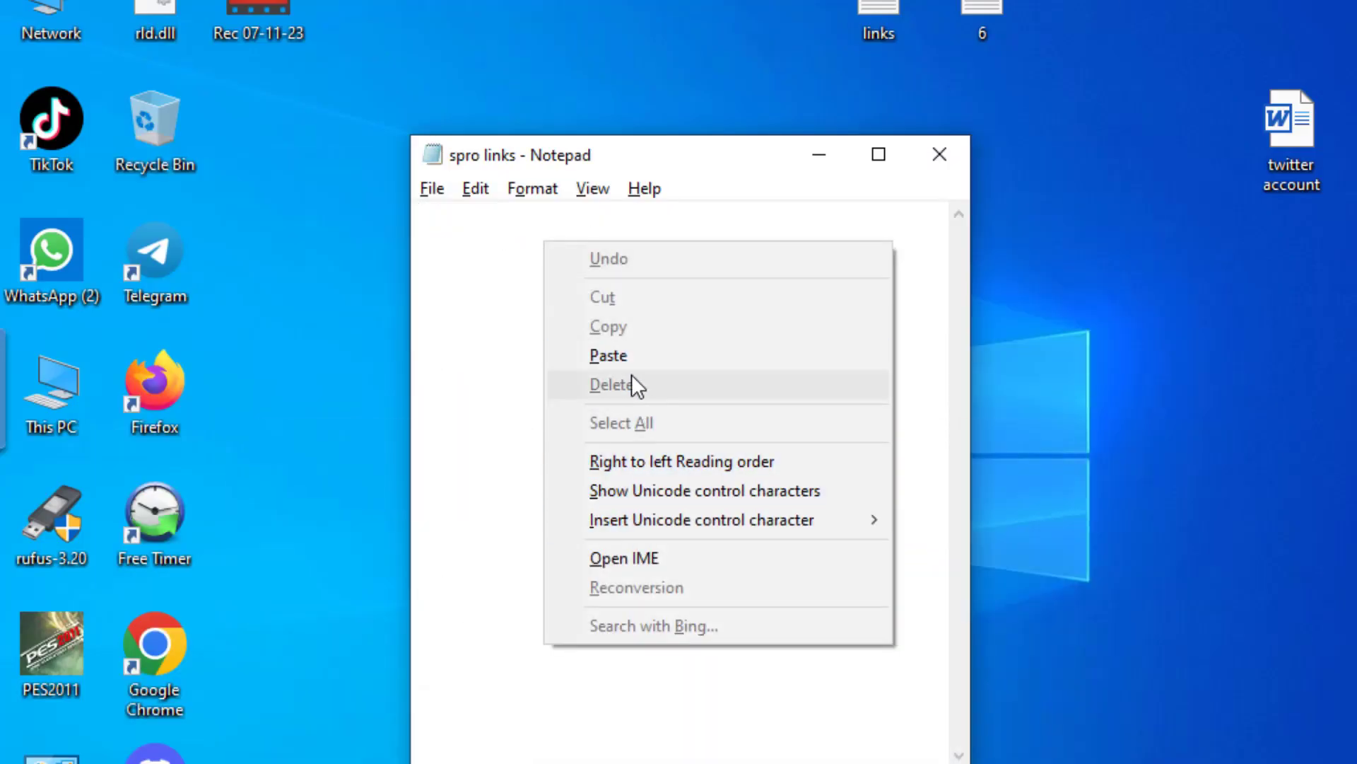
click(630, 355)
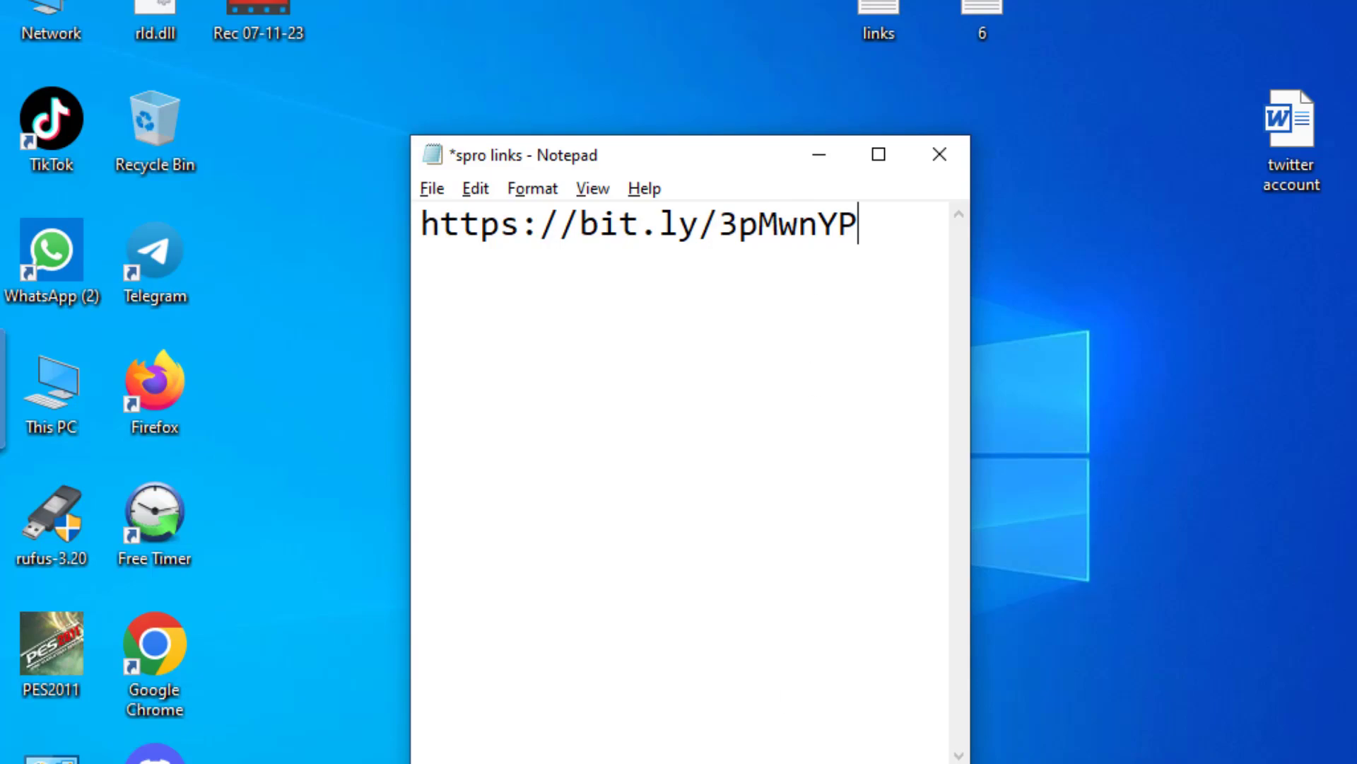
Switch back to Chrome, test the short link in a new tab and follow the post's blog link
key(alt+Tab)
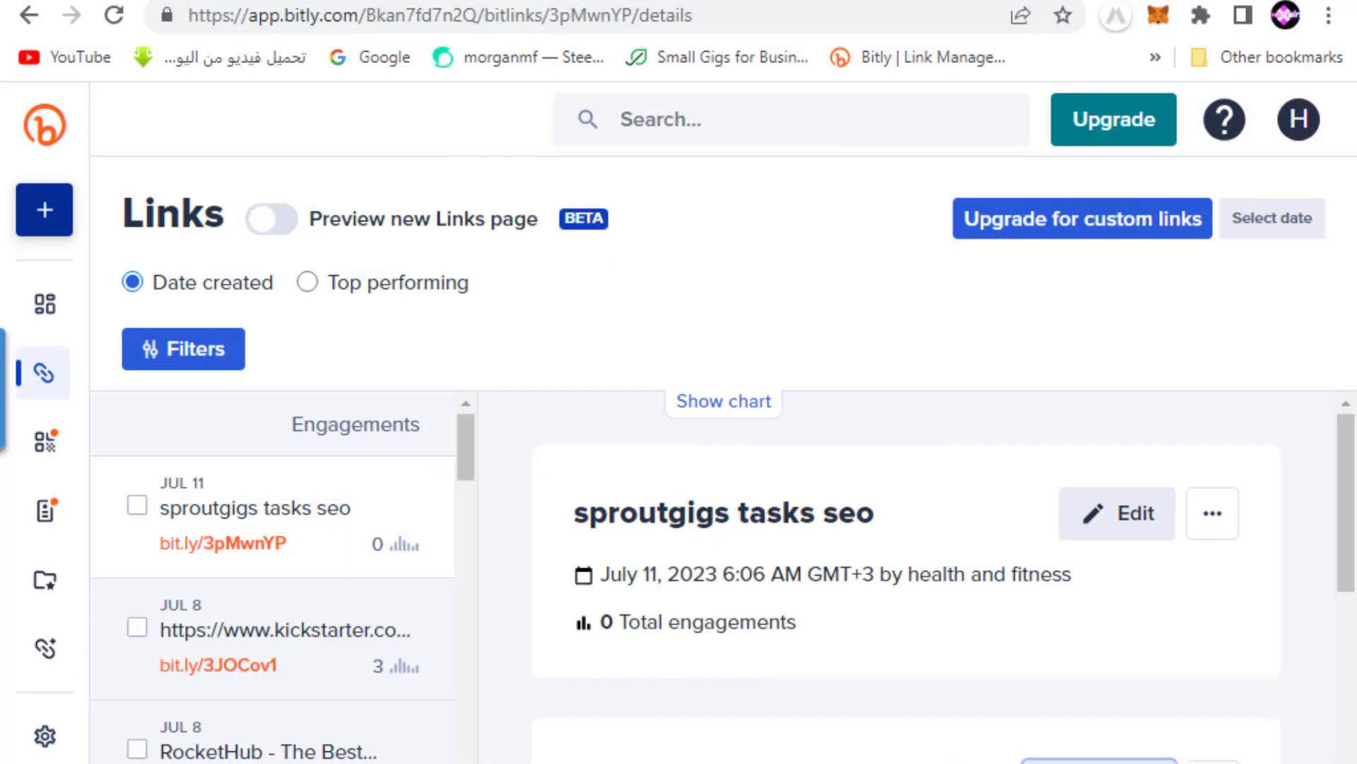
key(ctrl+t)
right_click(596, 21)
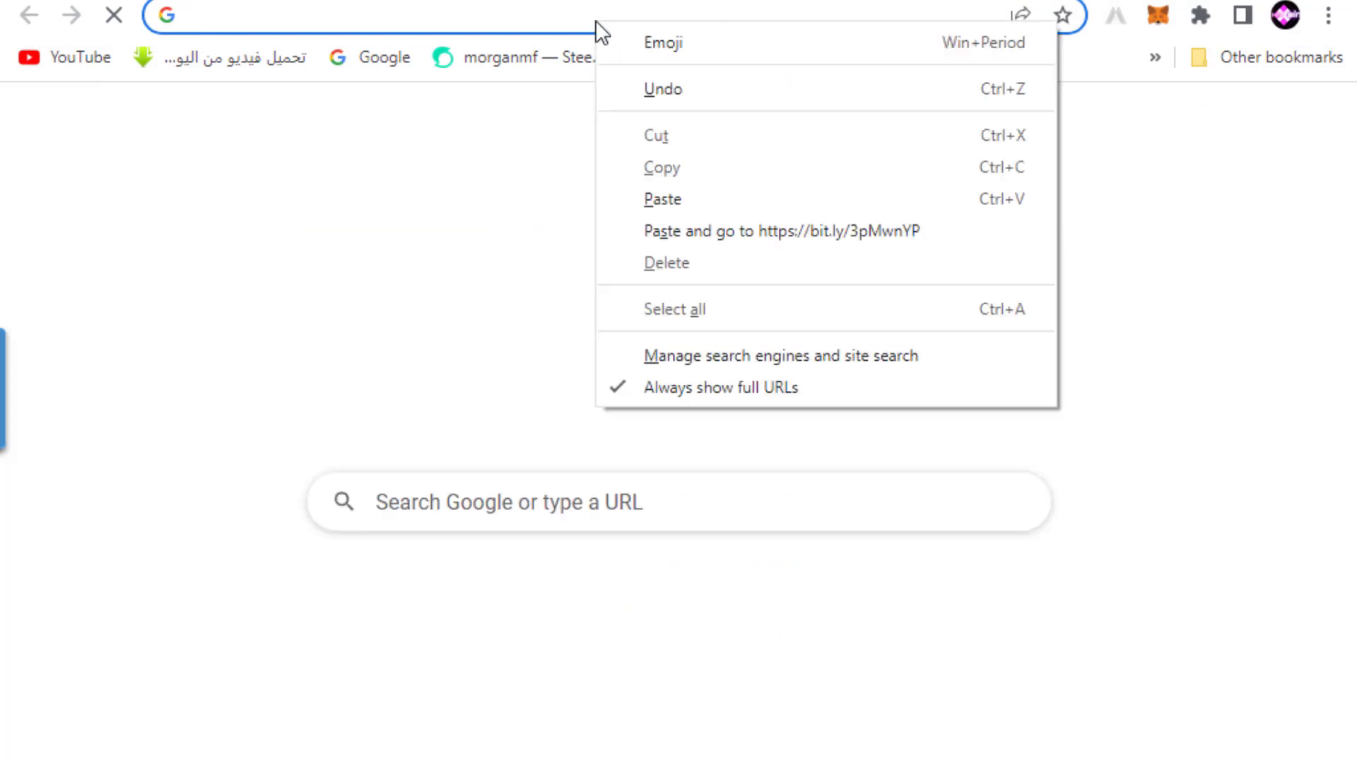
click(702, 231)
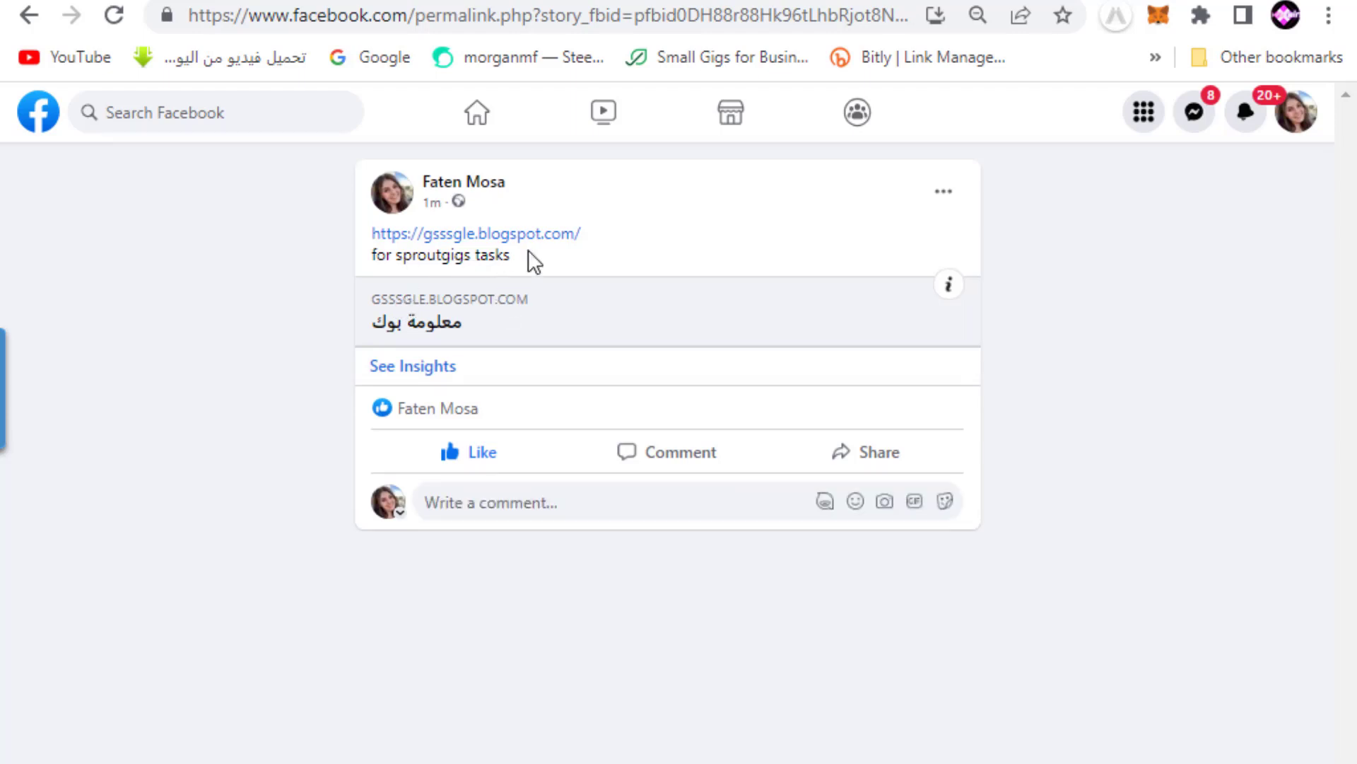
click(562, 235)
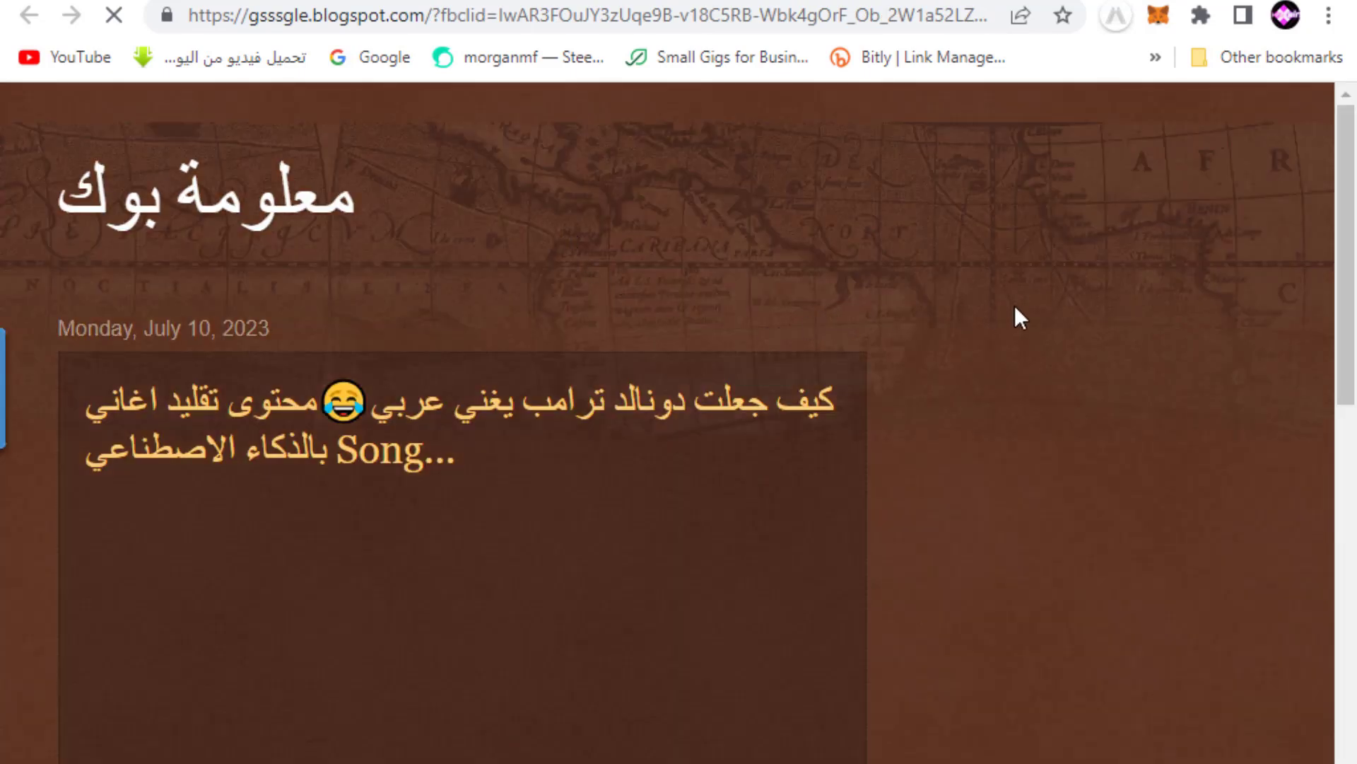
scroll(1015, 308, down, 10)
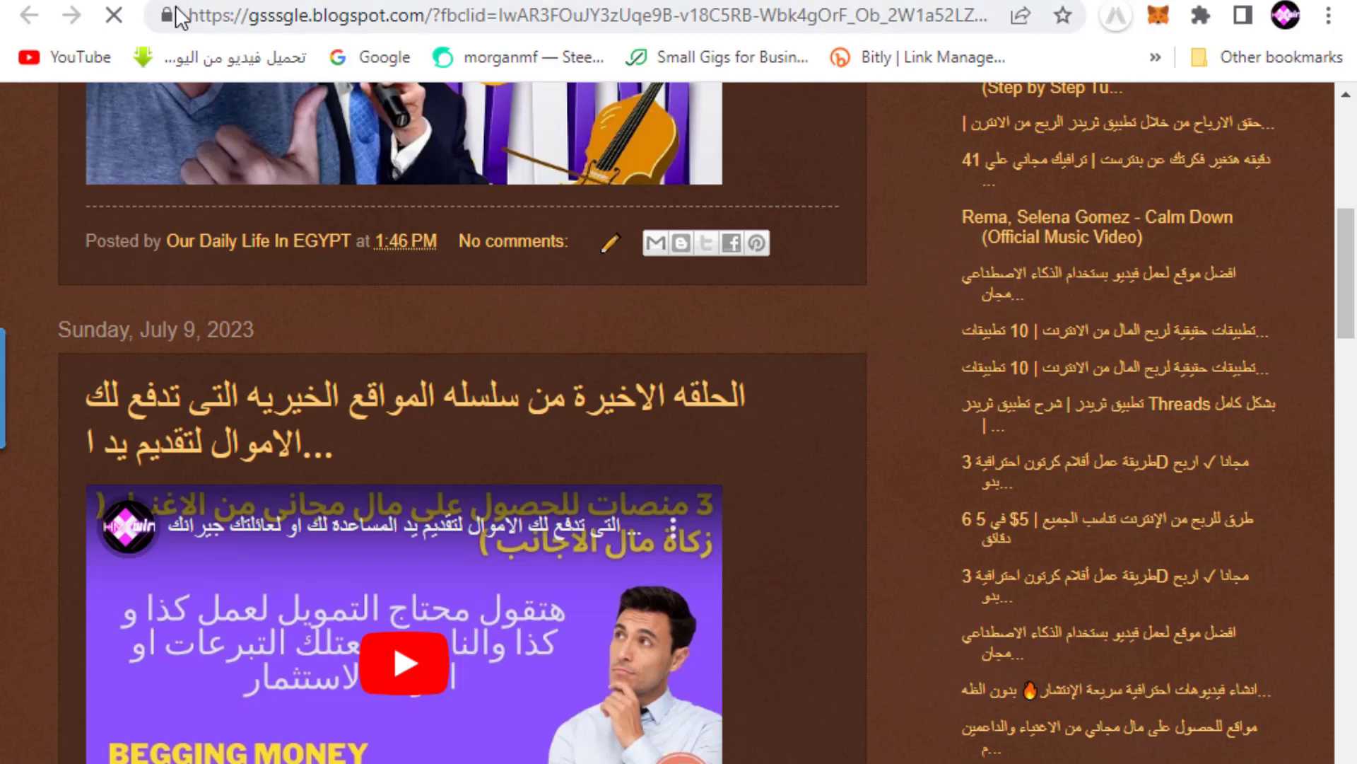
click(716, 56)
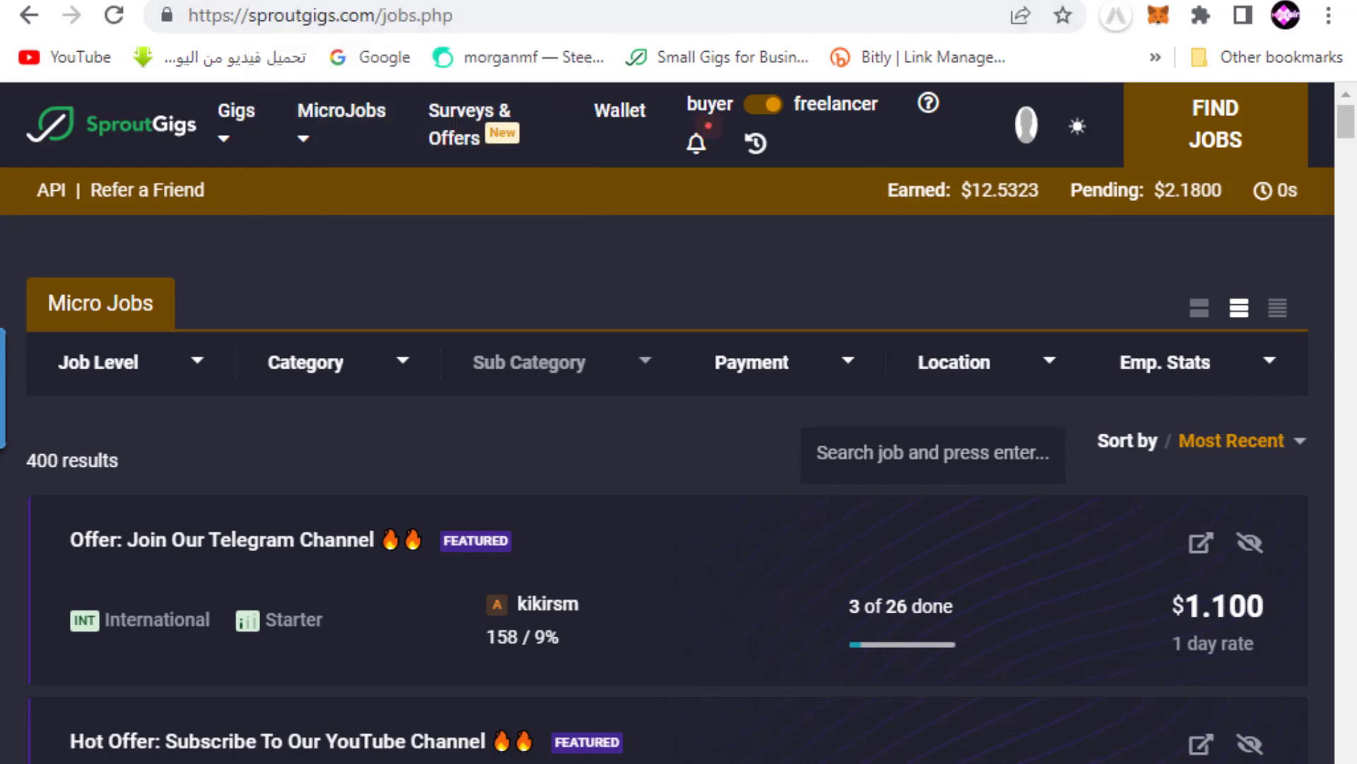
click(665, 2)
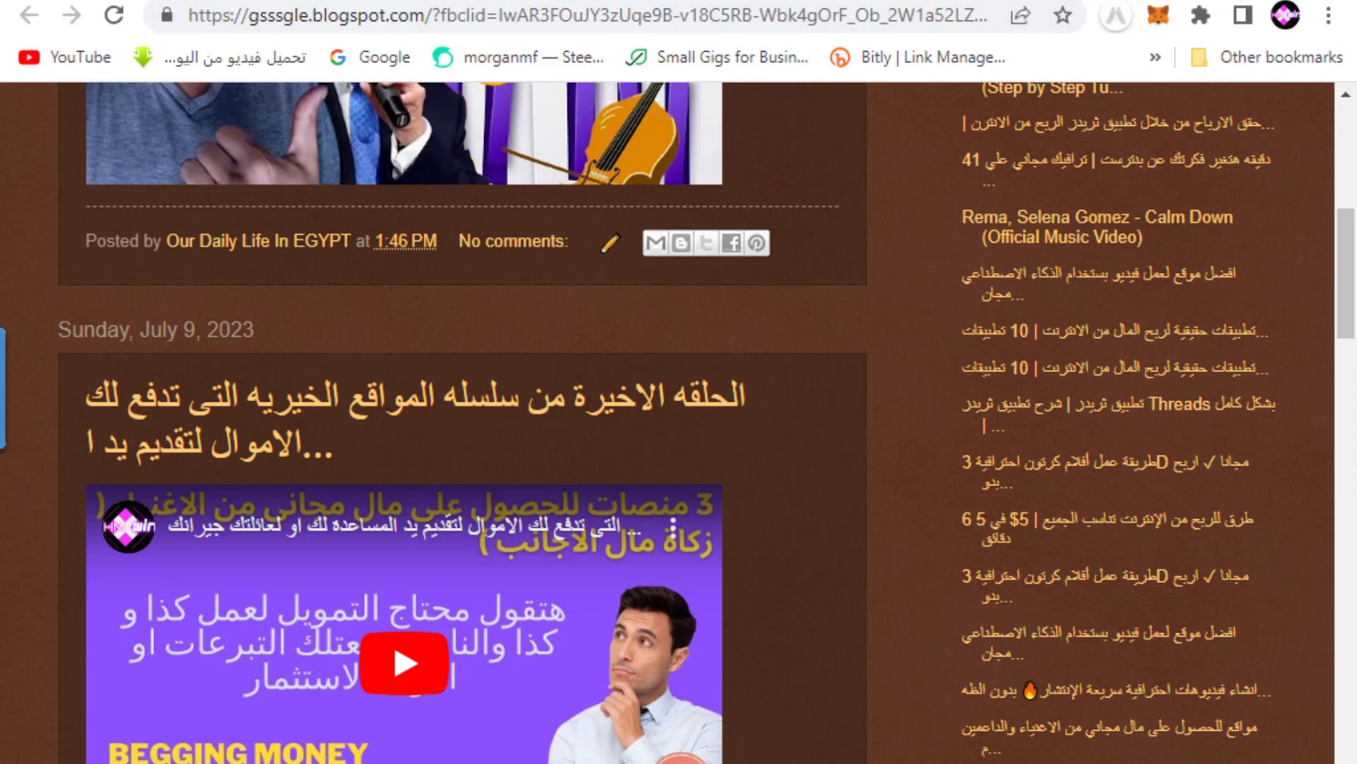
key(alt+Tab)
key(alt+Tab)
click(919, 56)
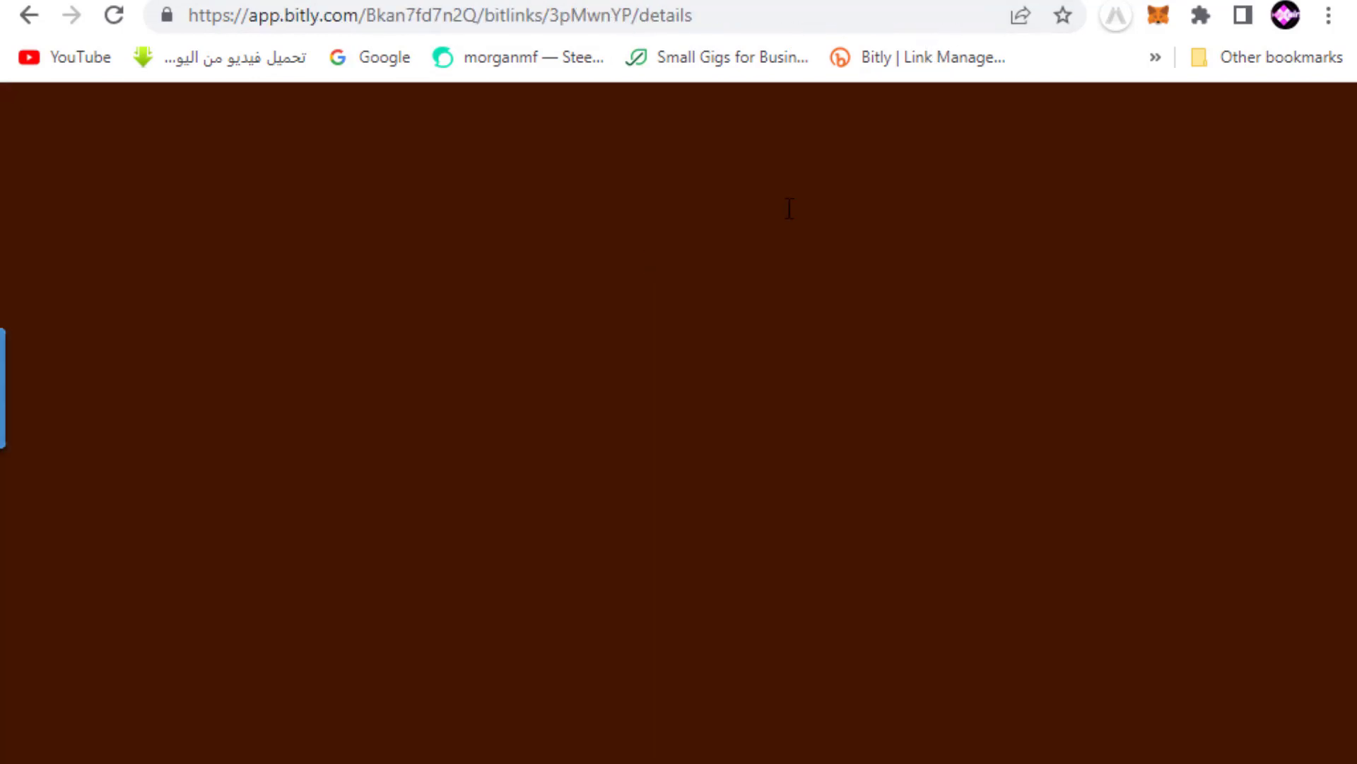
Open SproutGigs and switch the profile type from freelancer to buyer
click(718, 56)
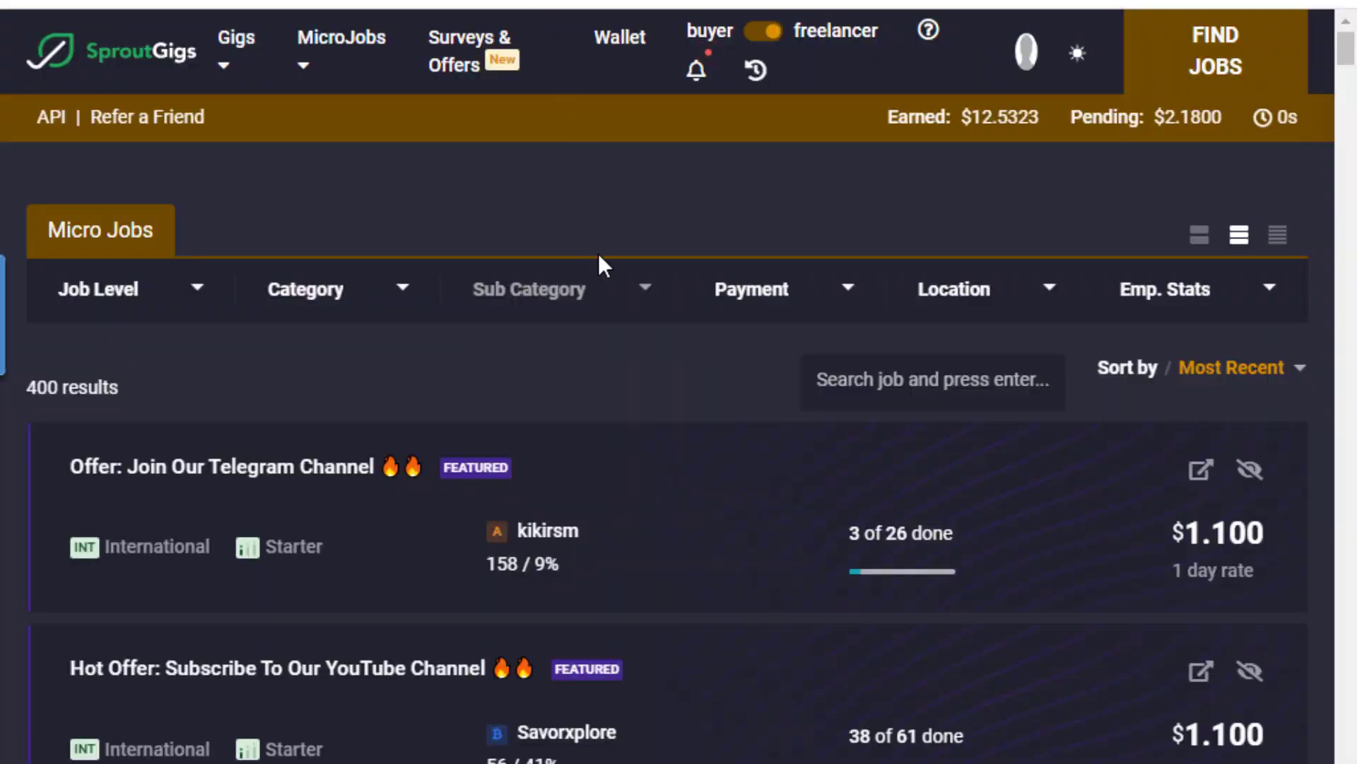
key(F5)
click(761, 31)
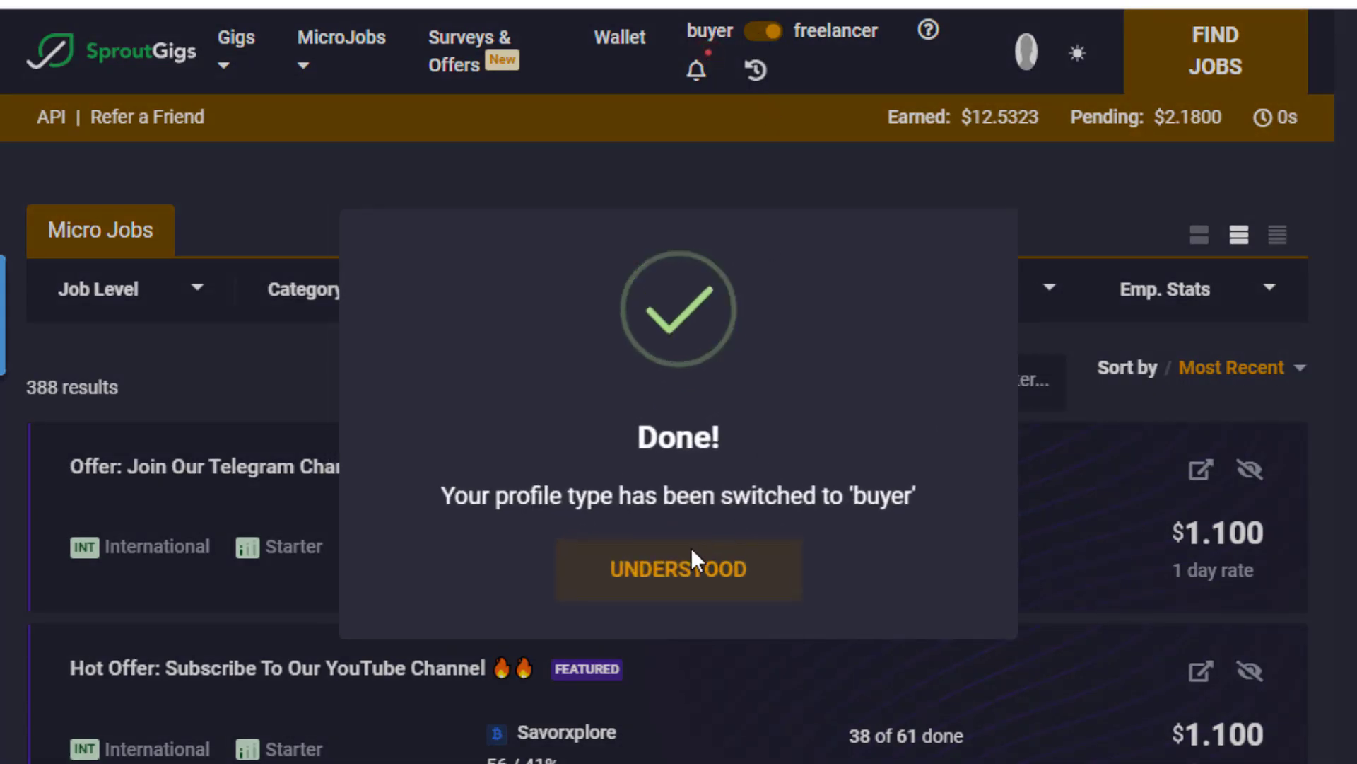
click(754, 585)
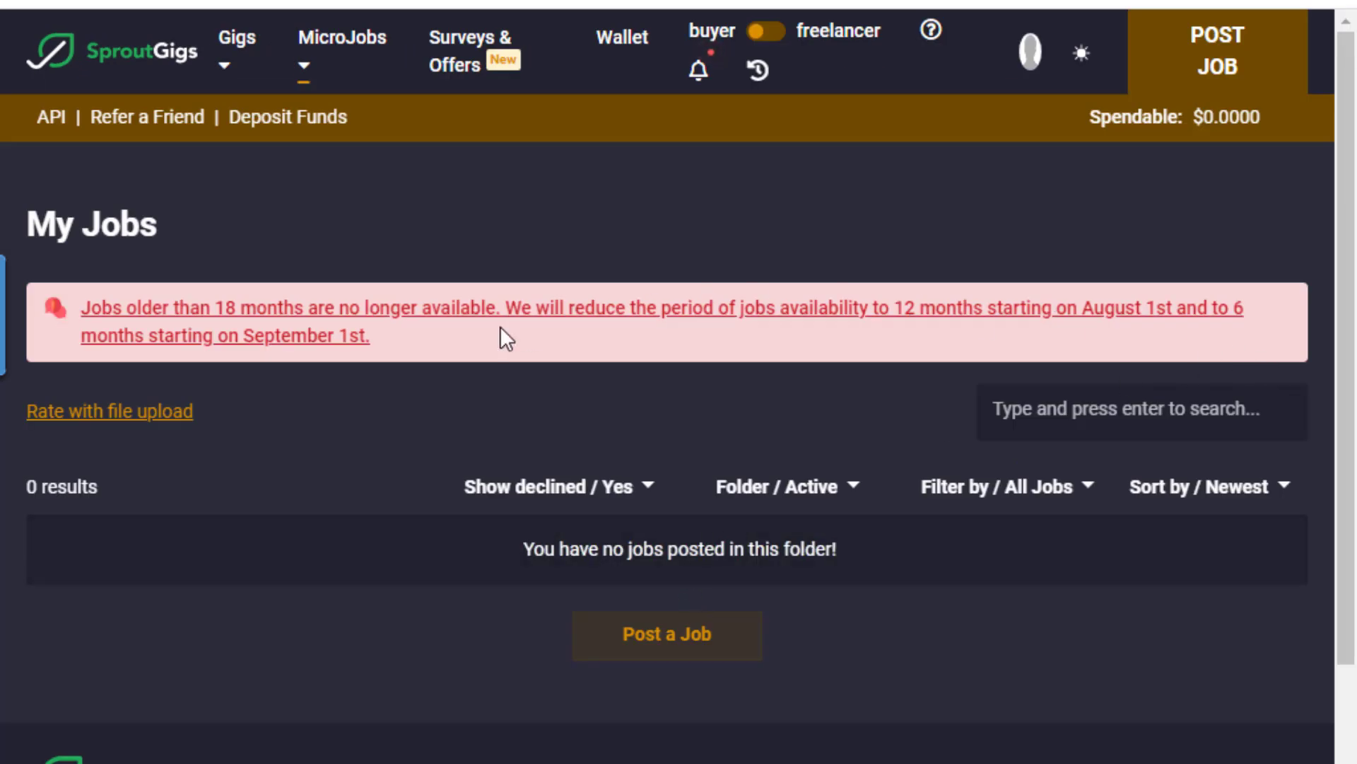
Open the form for posting a new micro job
scroll(389, 425, down, 3)
scroll(388, 416, up, 3)
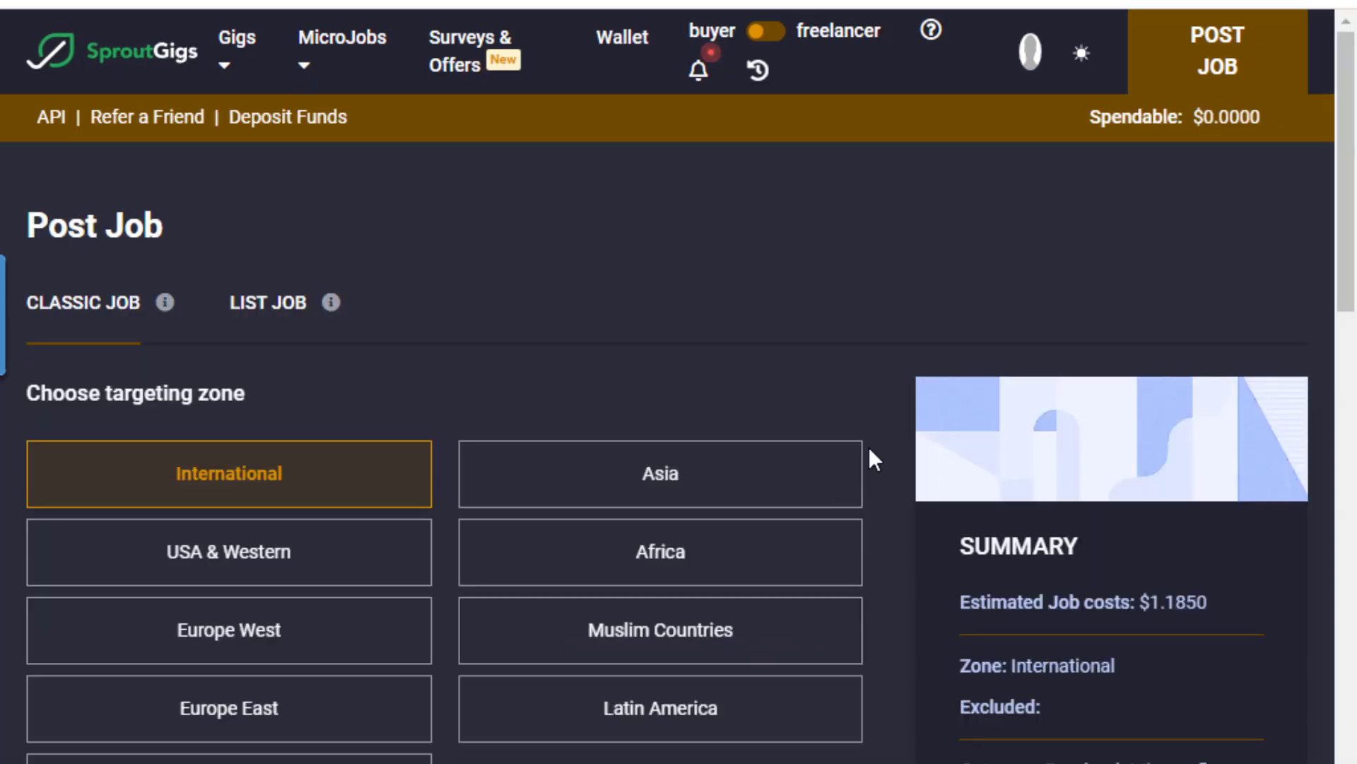
Try the USA & Western targeting zone and switch the job back to the International zone
scroll(485, 350, down, 4)
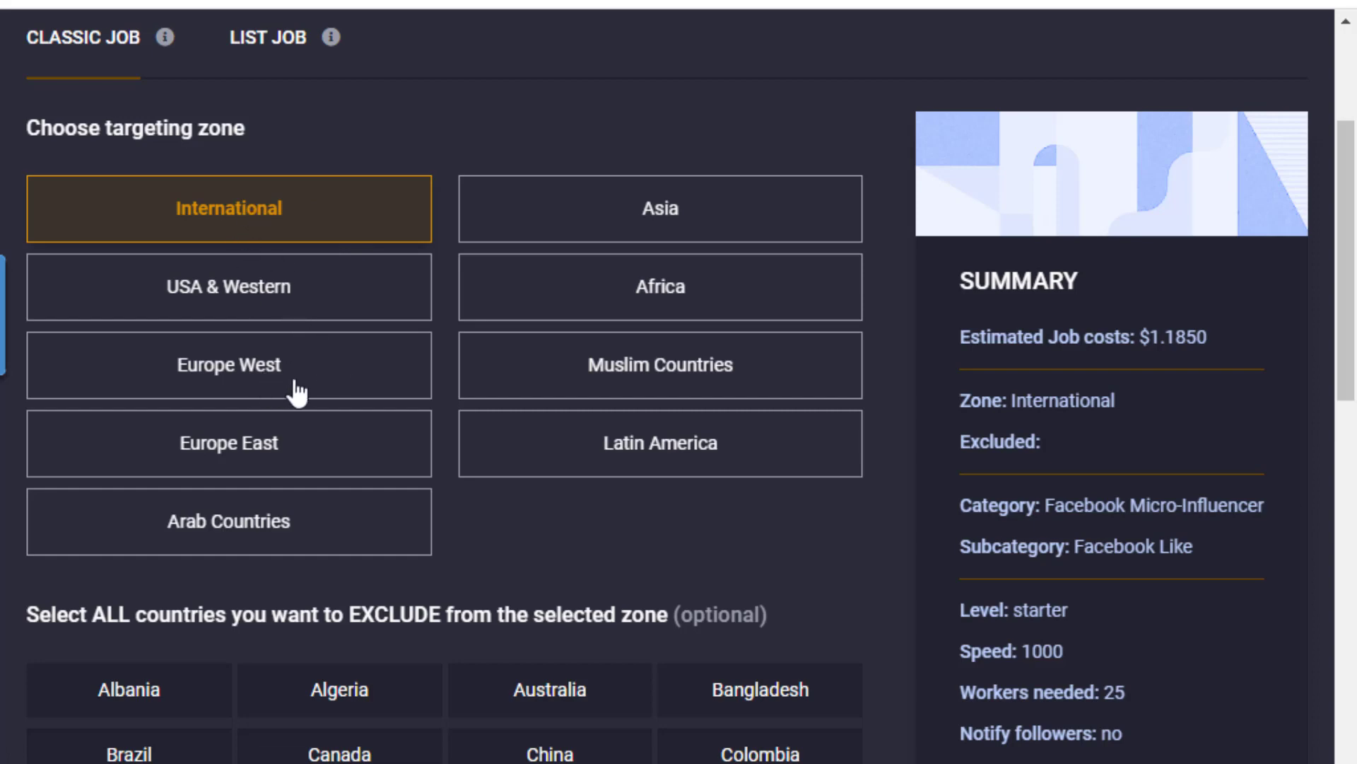
click(279, 296)
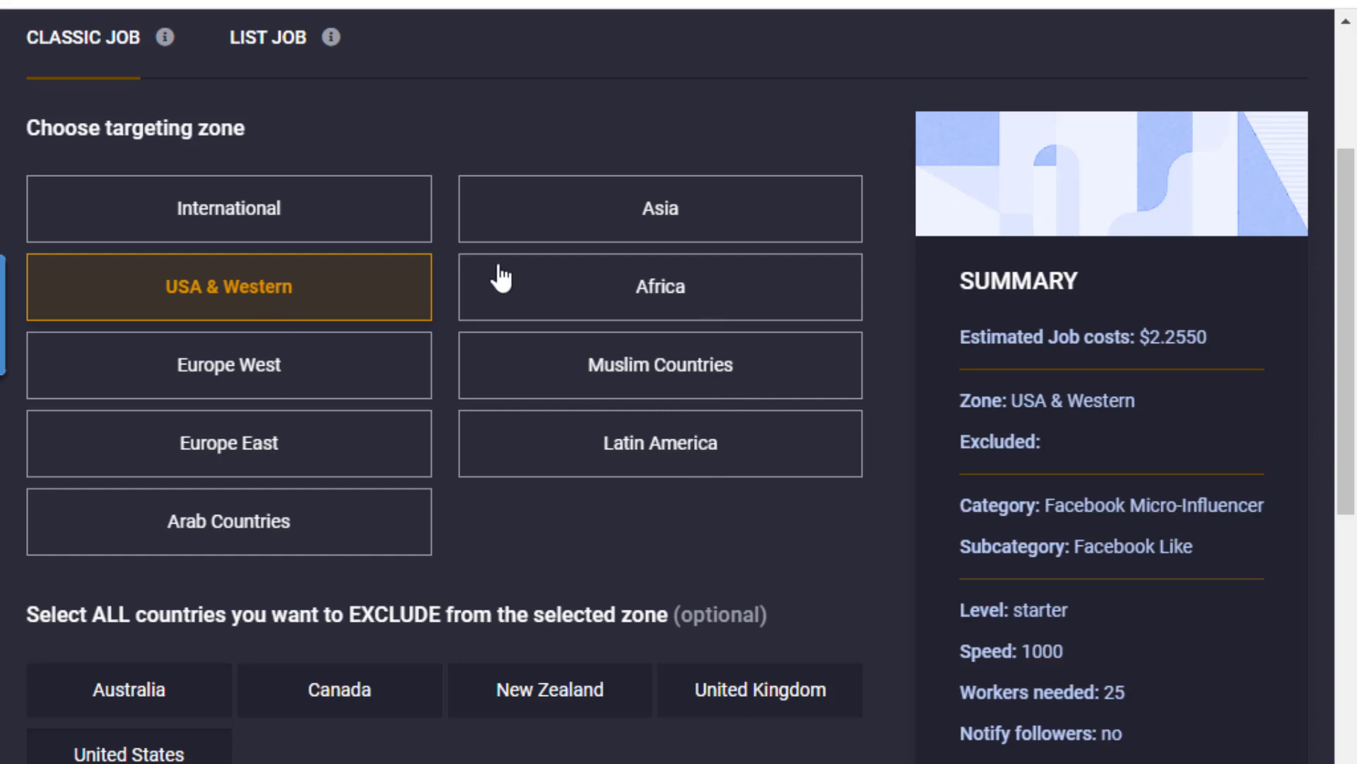
click(164, 222)
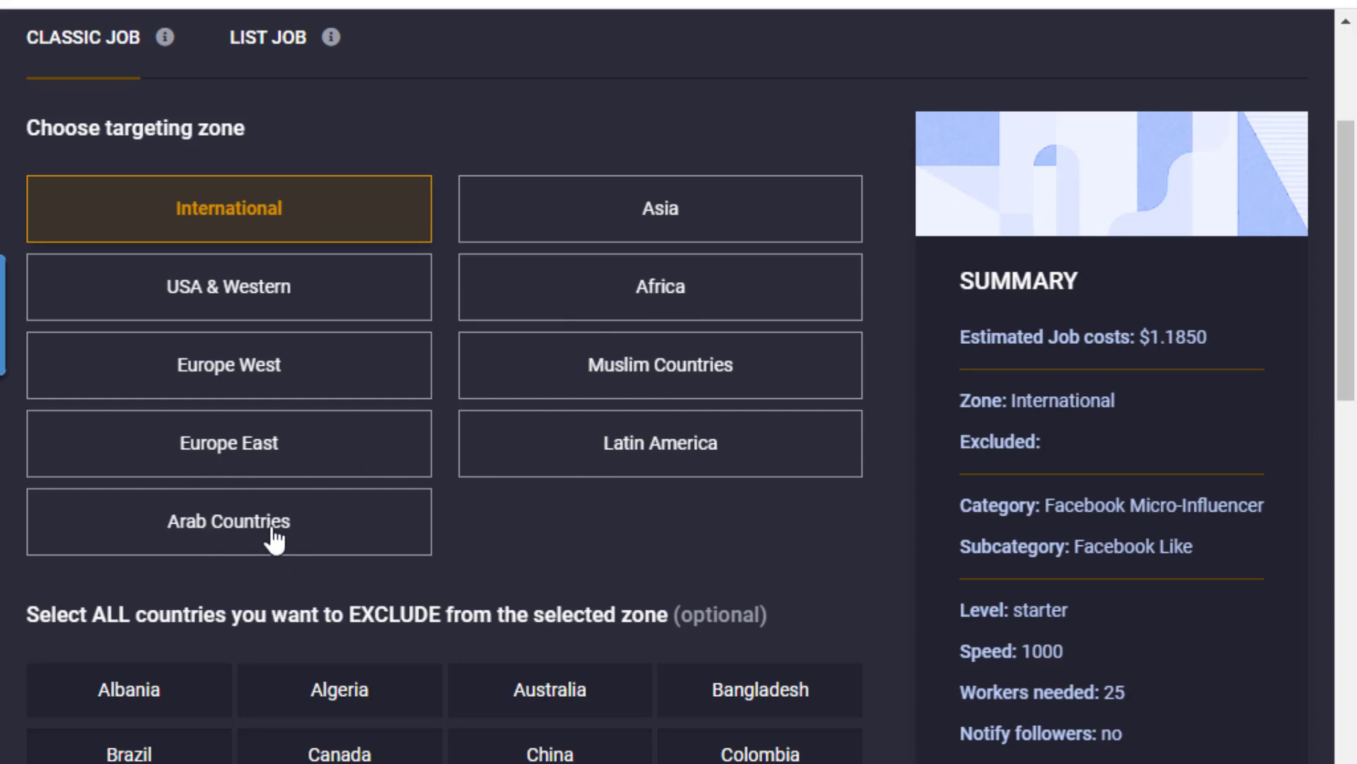
Examine the targeting zones and the countries that can be excluded from the International zone
scroll(408, 517, down, 9)
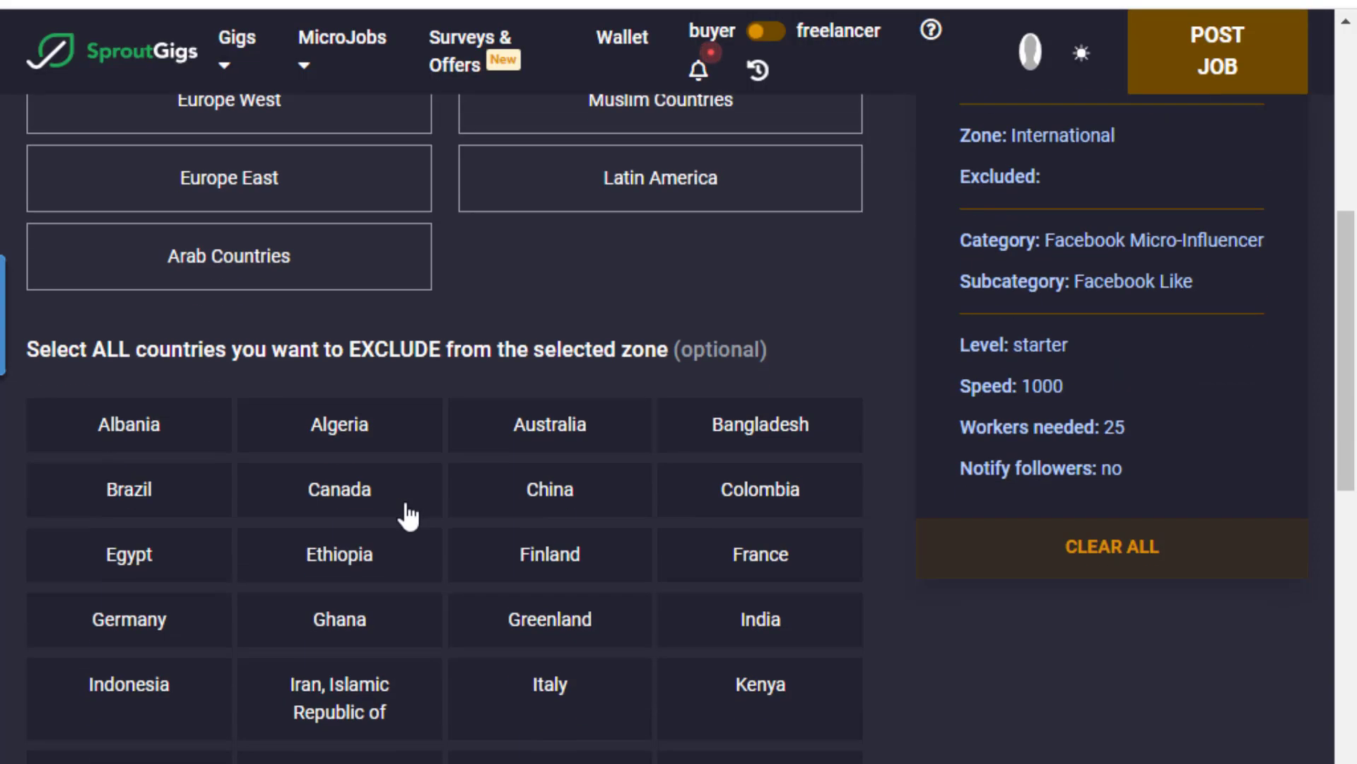
scroll(407, 510, up, 6)
scroll(409, 495, down, 4)
scroll(410, 483, up, 5)
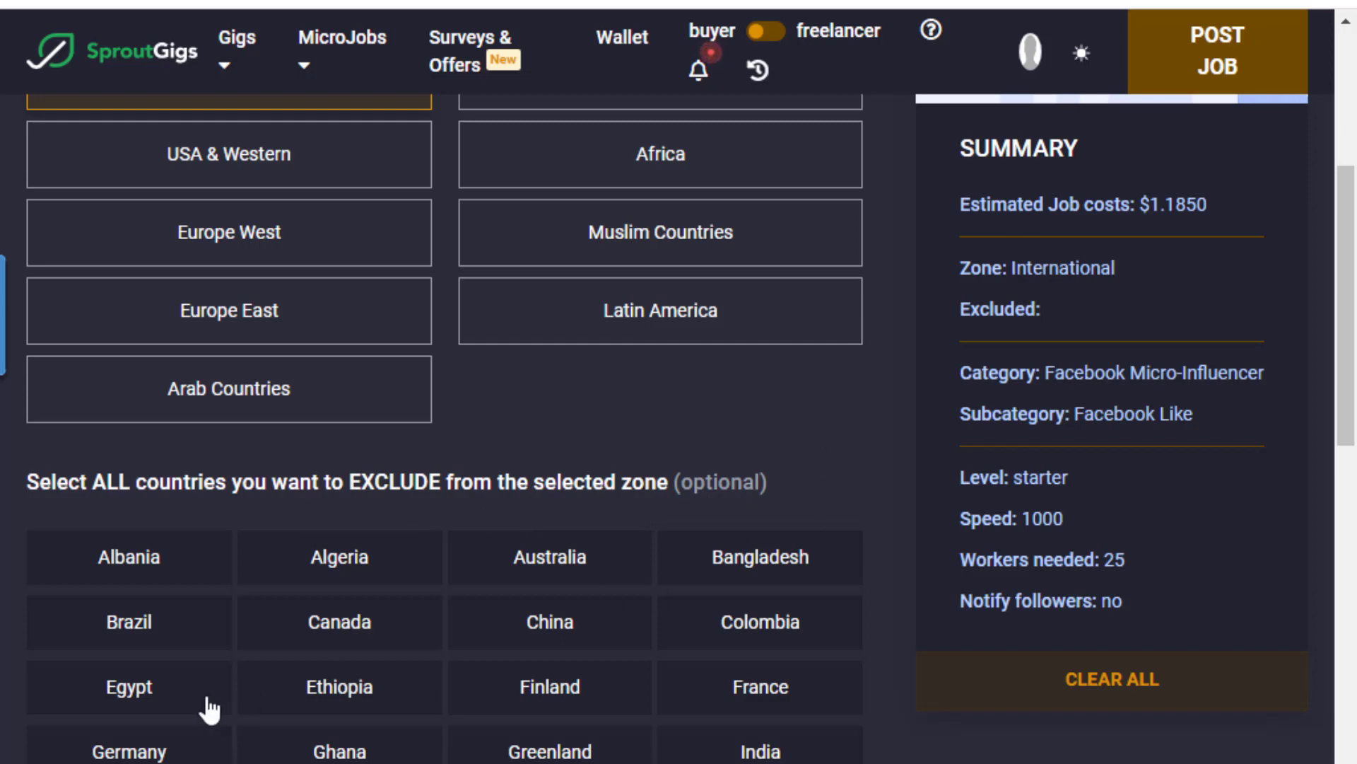
scroll(409, 618, down, 3)
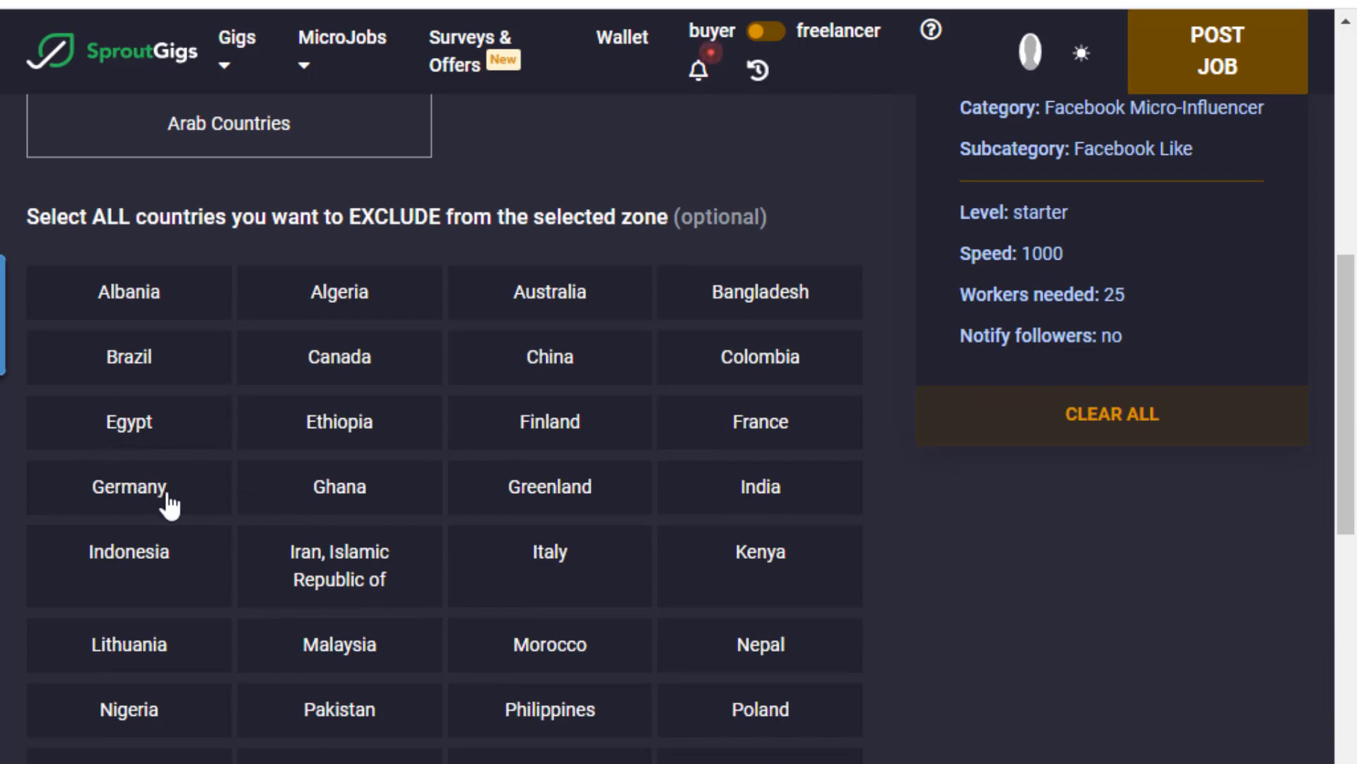
scroll(476, 485, down, 5)
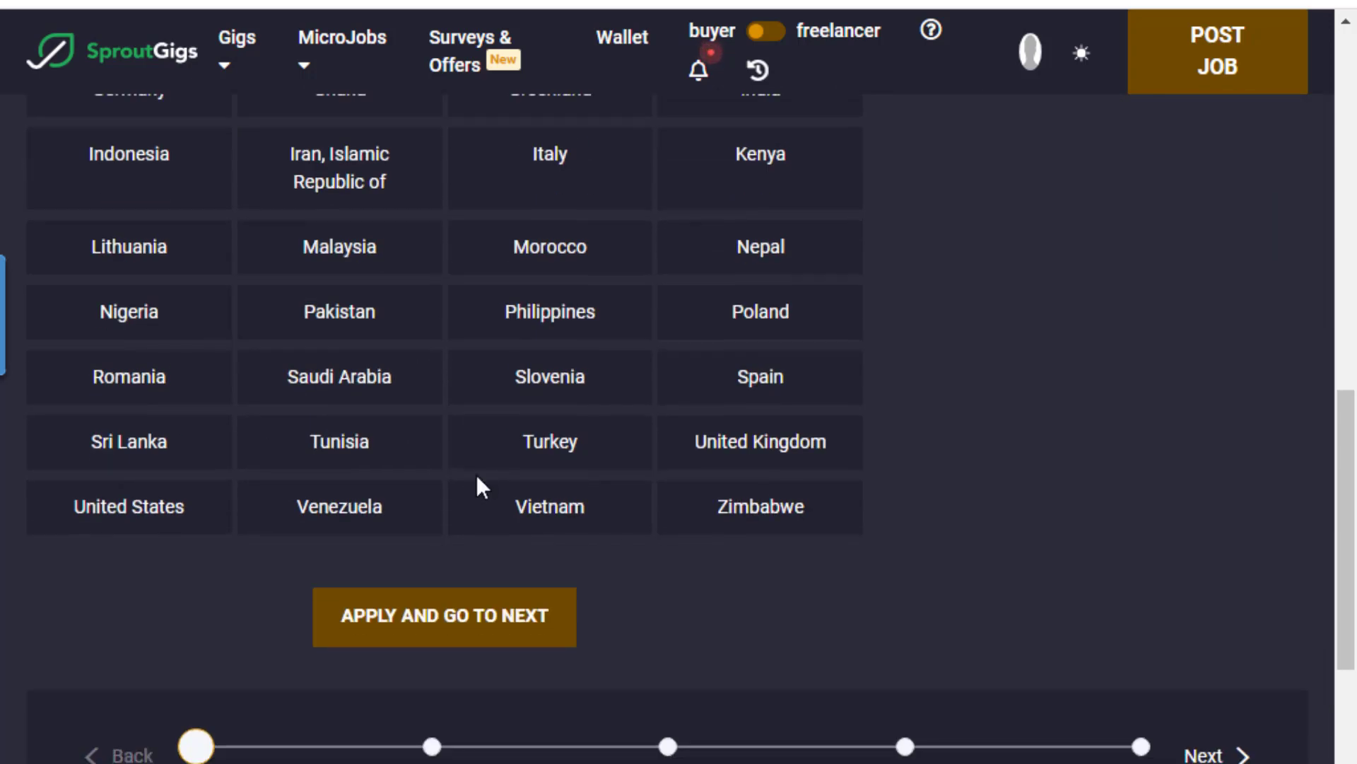
scroll(636, 345, up, 5)
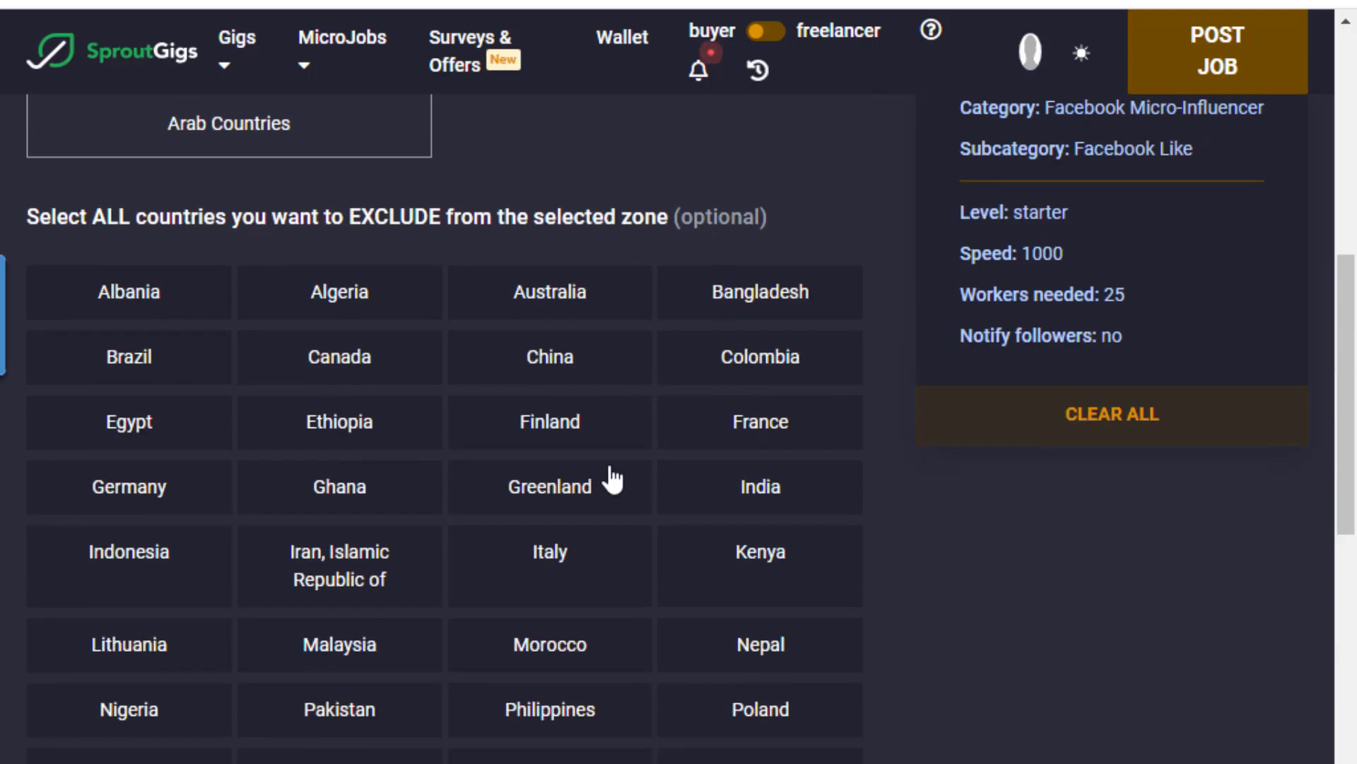
scroll(935, 526, down, 7)
scroll(934, 526, up, 7)
scroll(570, 385, up, 5)
scroll(279, 470, up, 4)
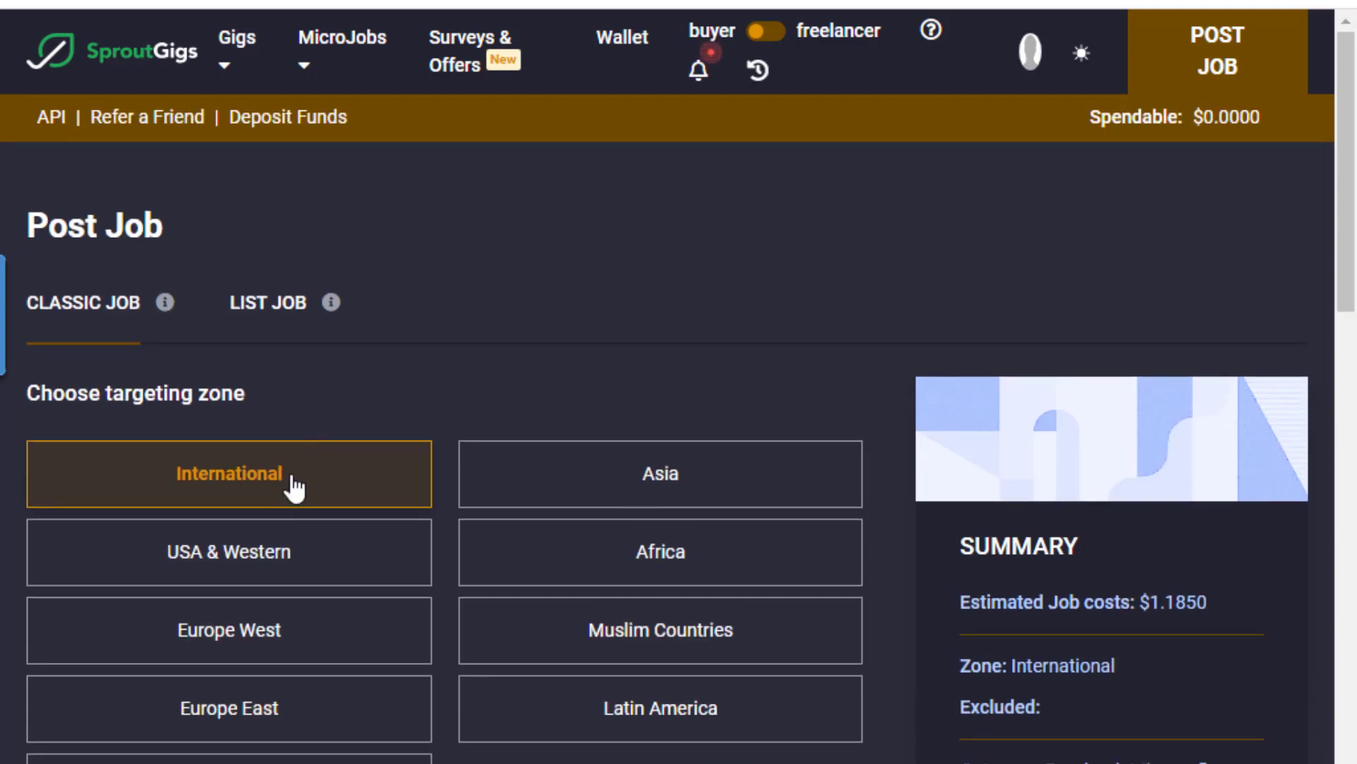
Apply the International zone without excluding any countries and continue to the job category
scroll(295, 481, down, 15)
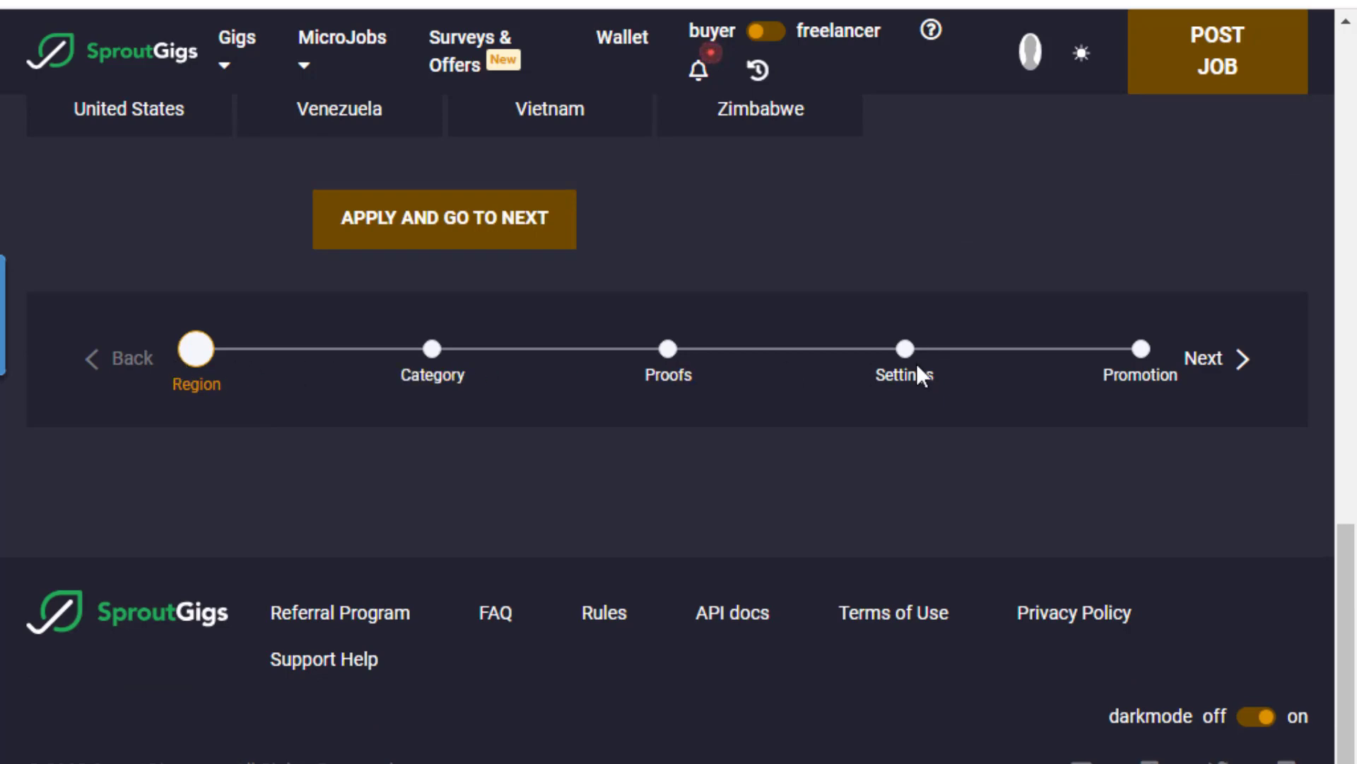
scroll(401, 674, up, 5)
click(427, 624)
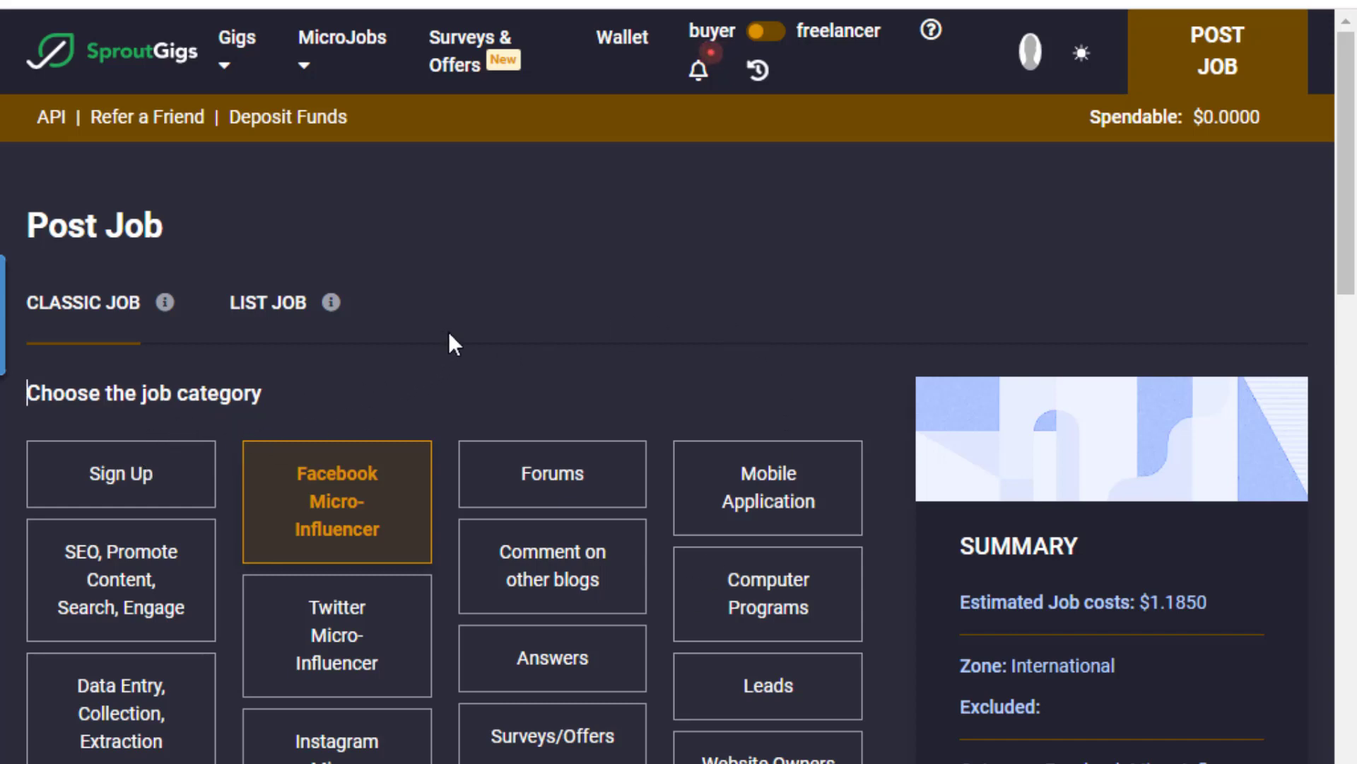
Set the job category to SEO, Promote Content, Search, Engage, keep subcategory SEO + Promote Content + Engage 1x, and continue
scroll(630, 290, down, 3)
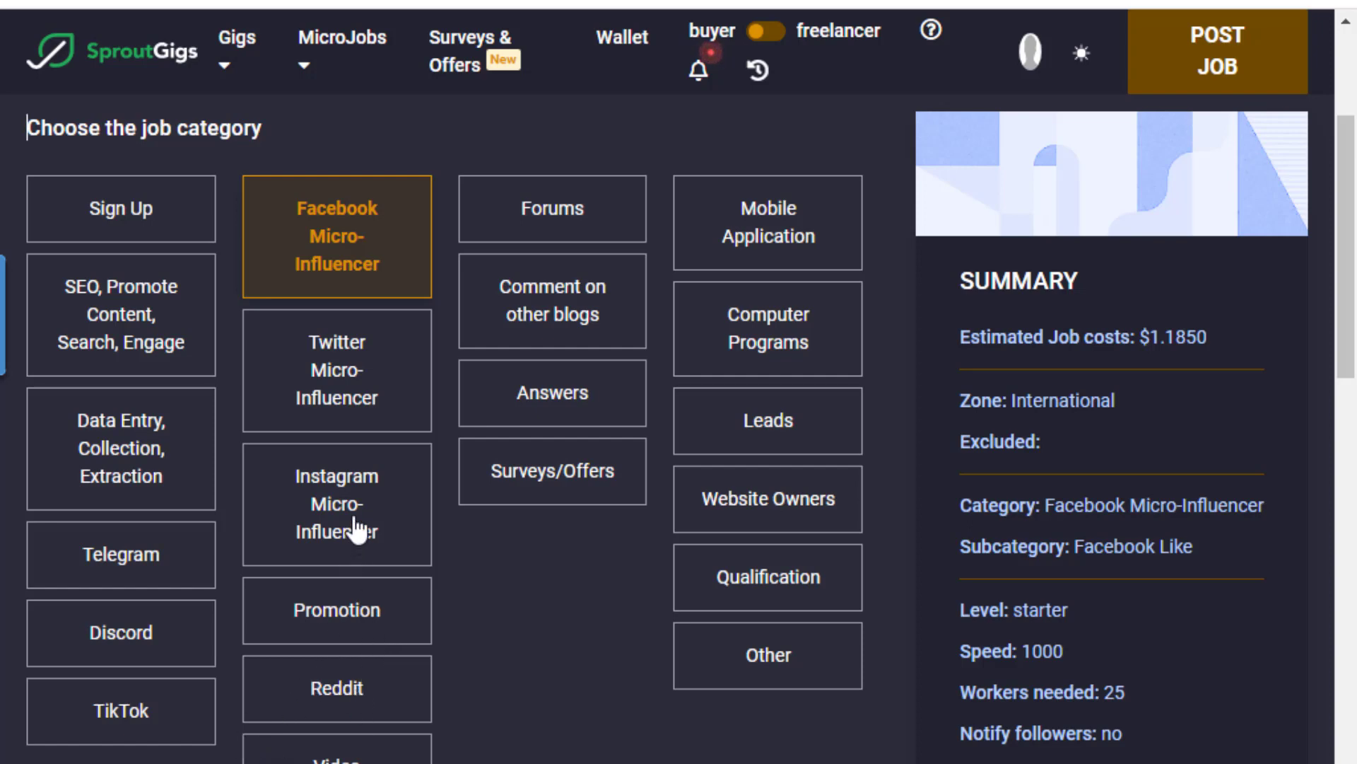
click(112, 325)
scroll(541, 664, down, 9)
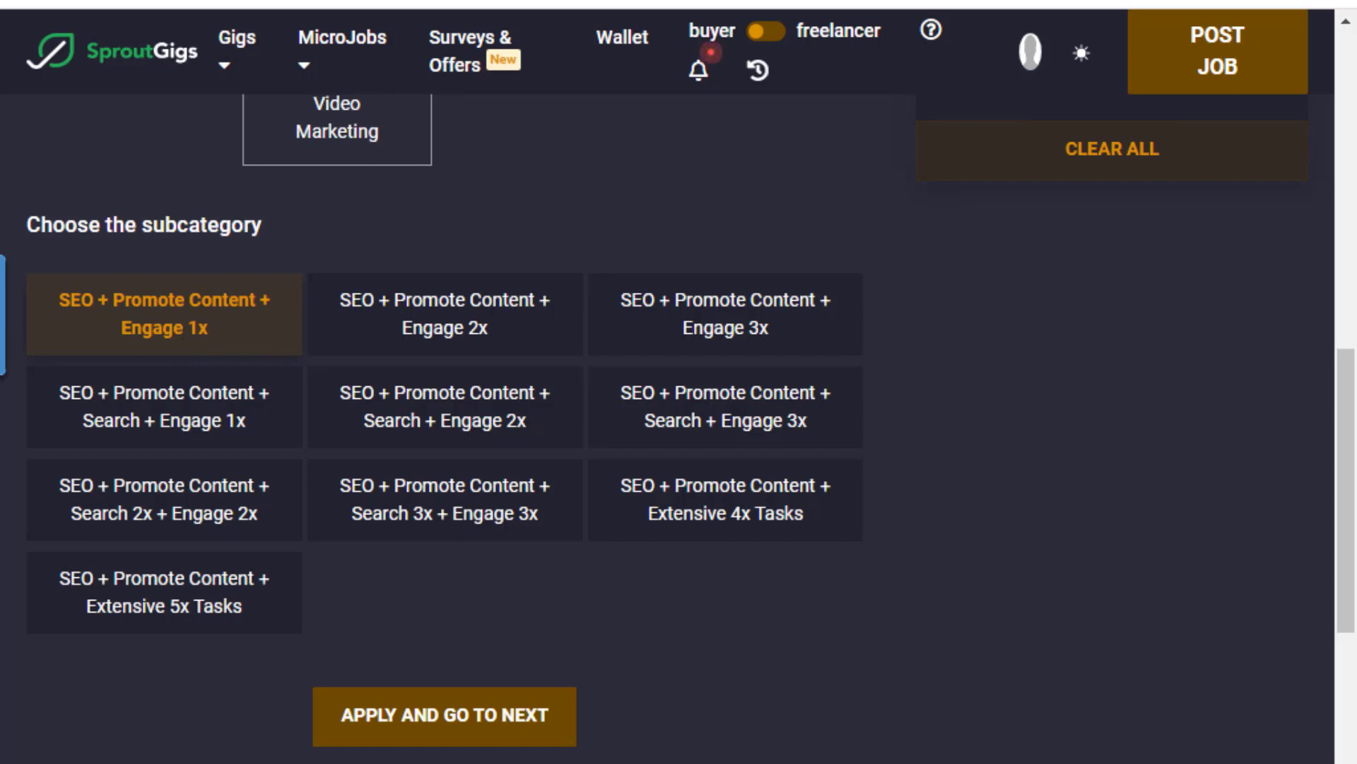
scroll(732, 631, down, 4)
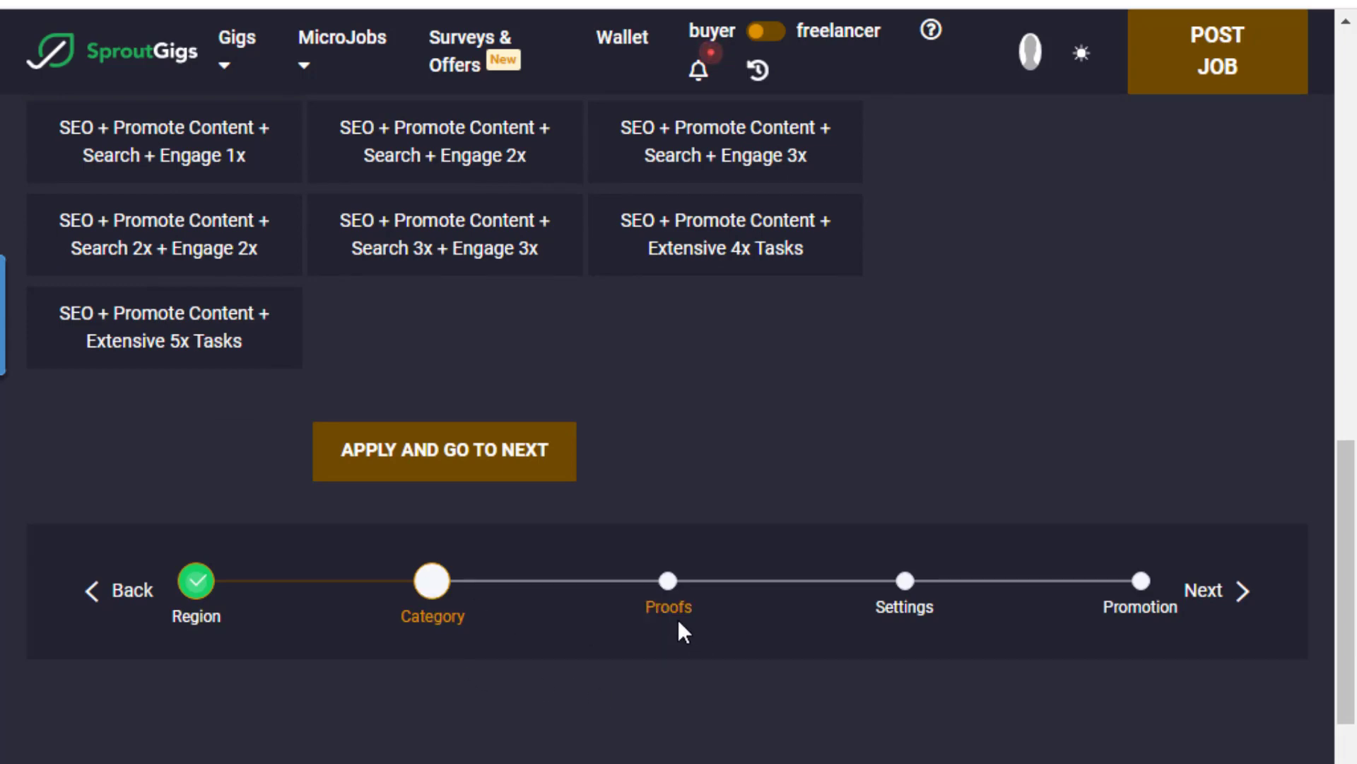
click(448, 464)
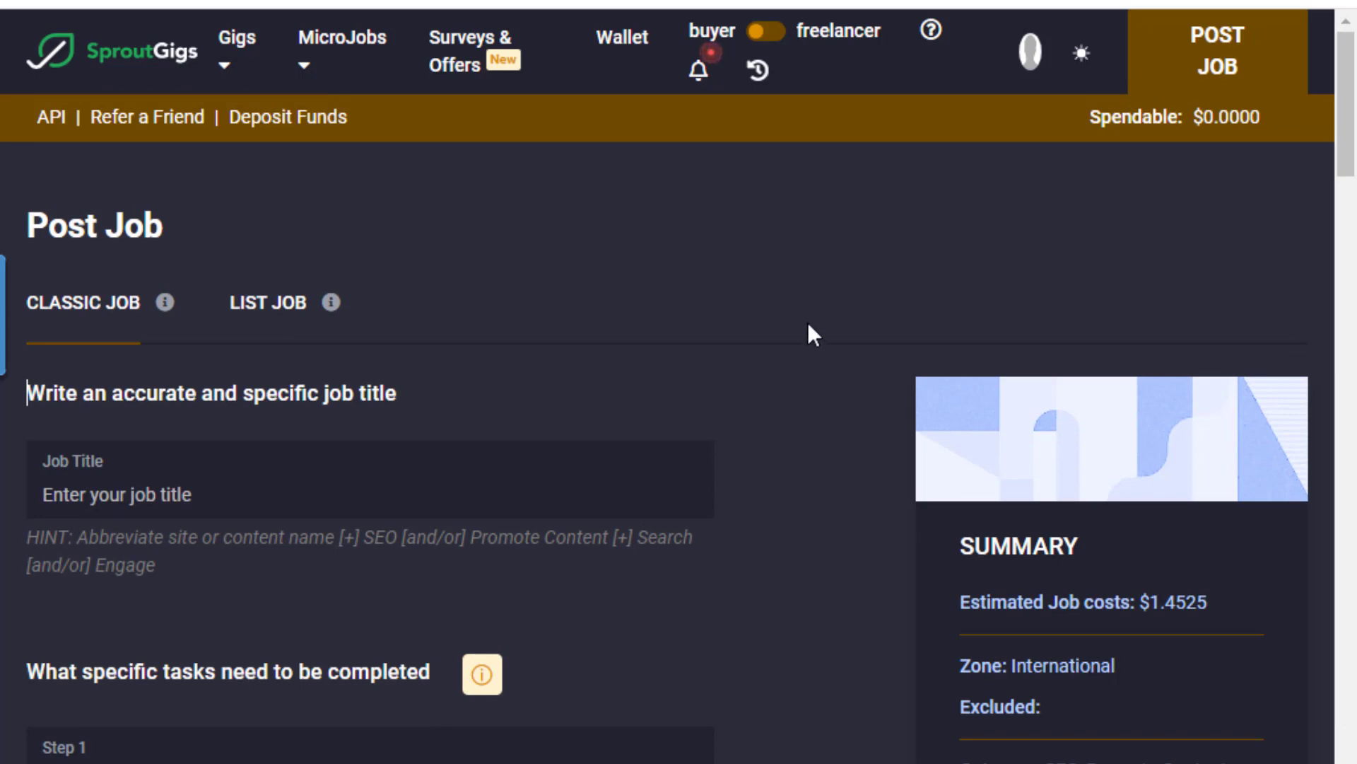
Enter the job title "seo,easy job just visit and click ad" and dismiss the click fraud notice
scroll(737, 361, down, 4)
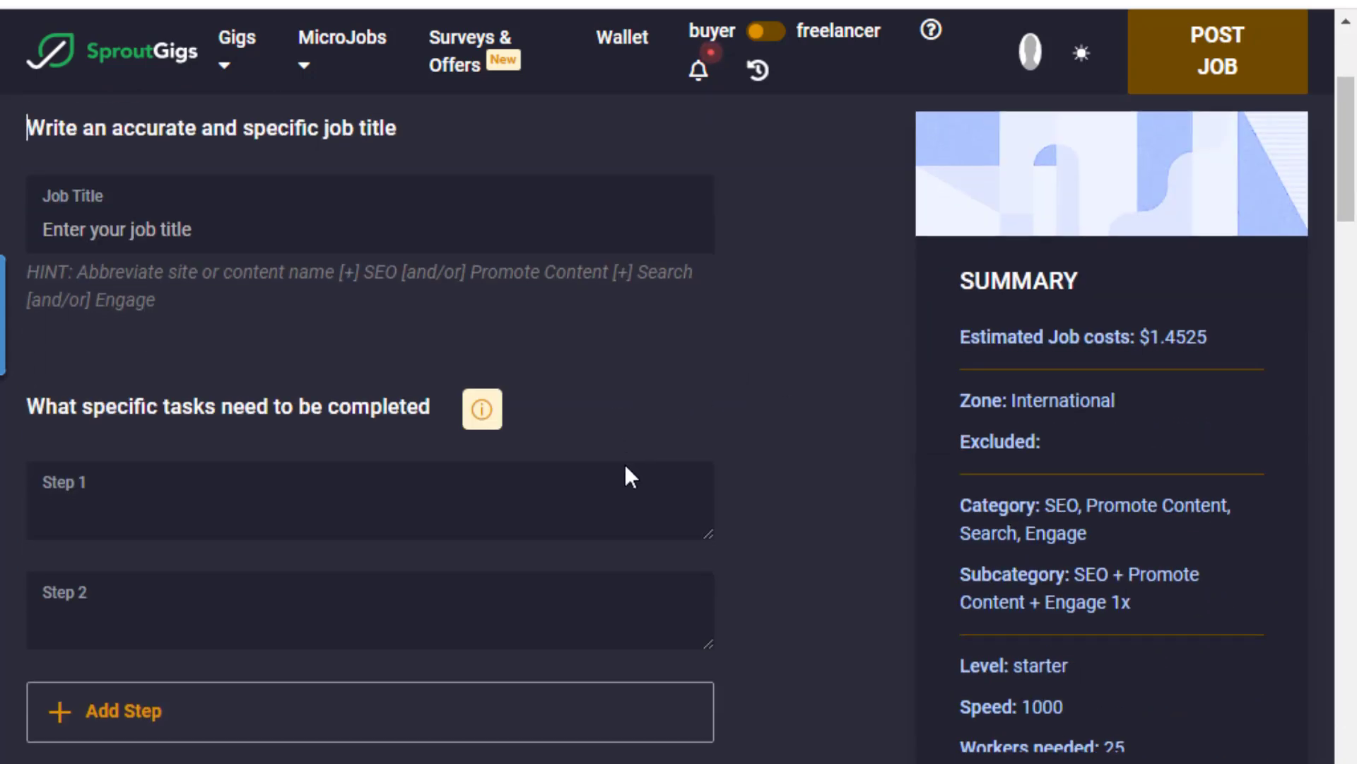
click(91, 239)
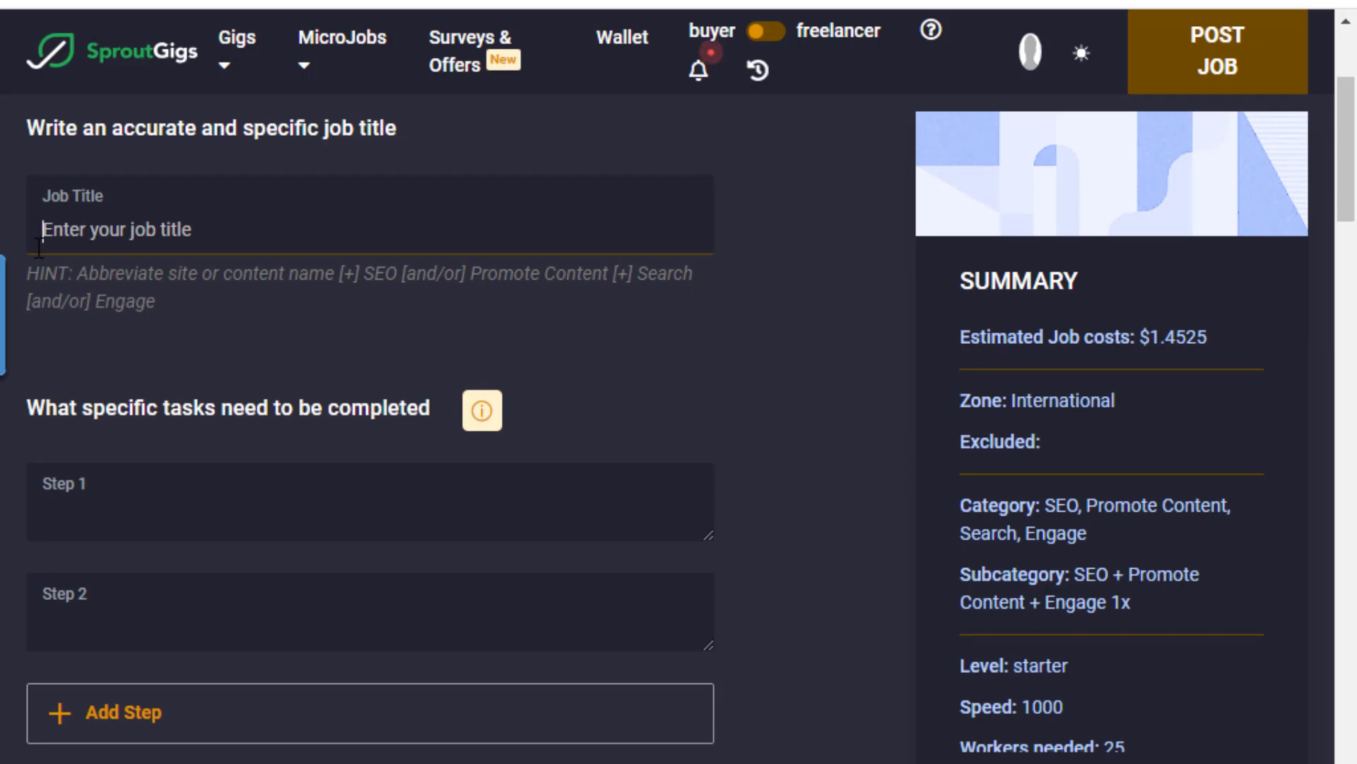
text(seo)
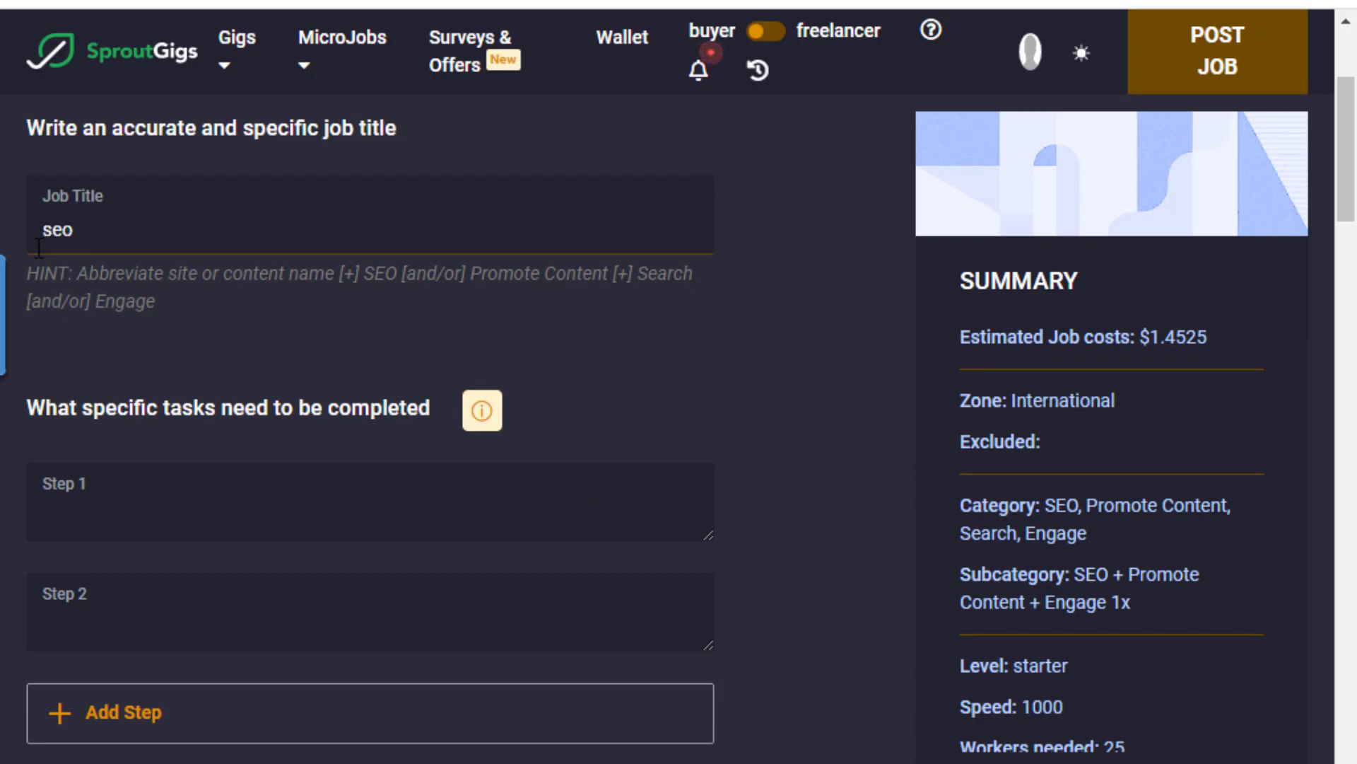
text(,easy job ju)
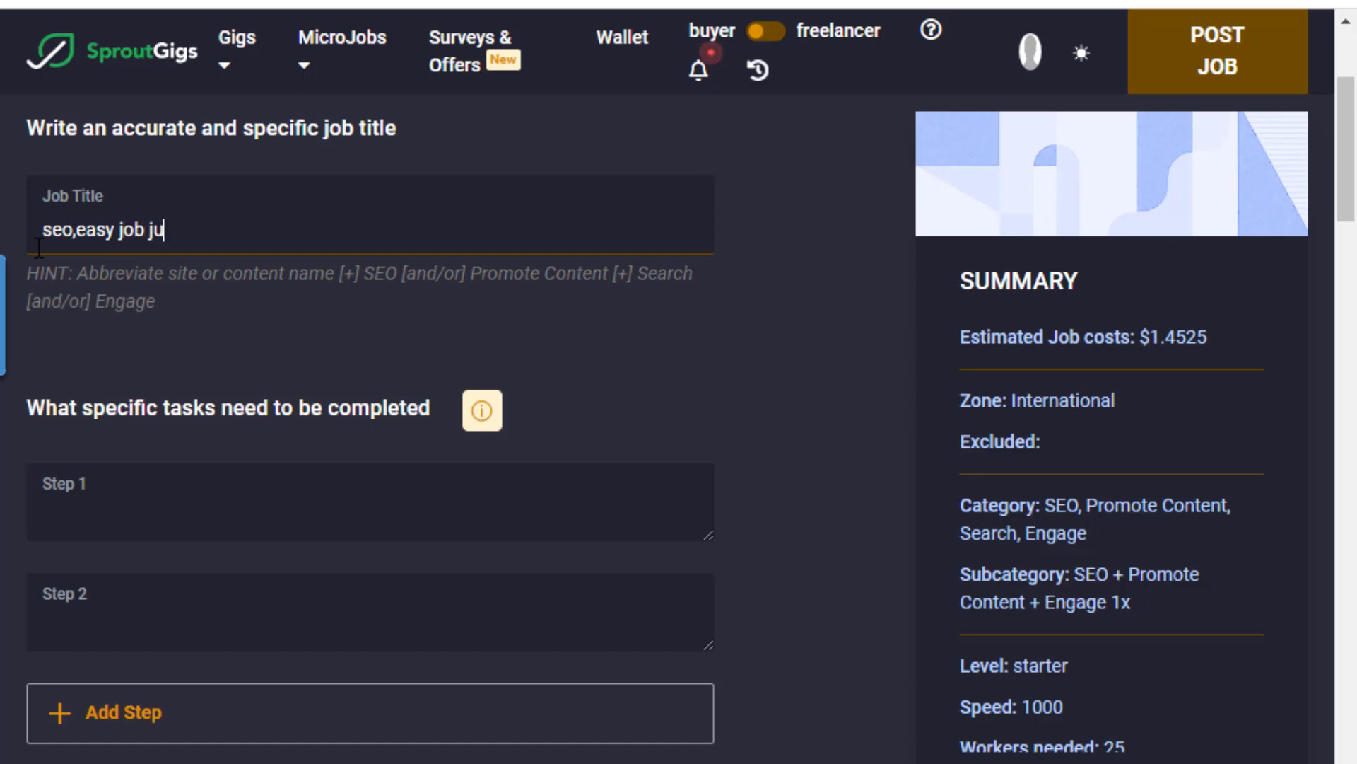
text(st visit and cli)
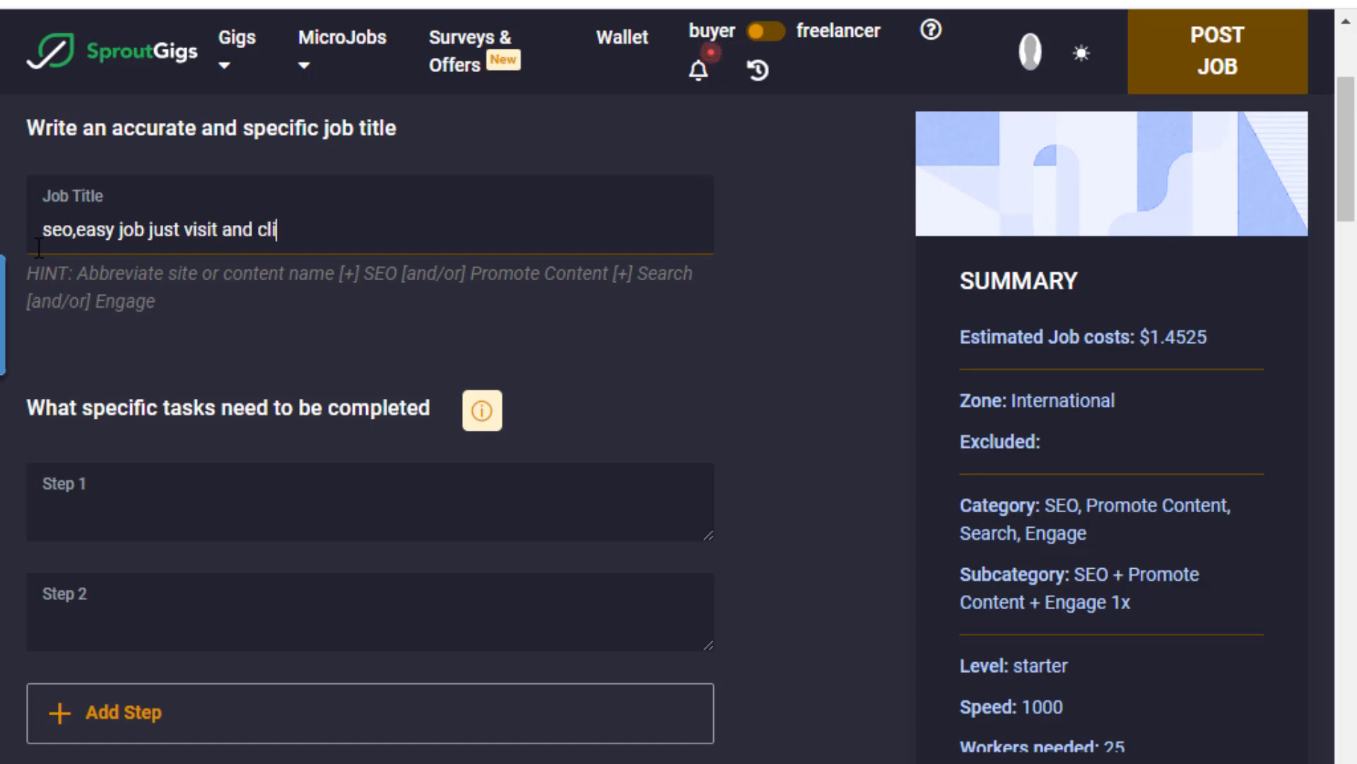
text(ck ad)
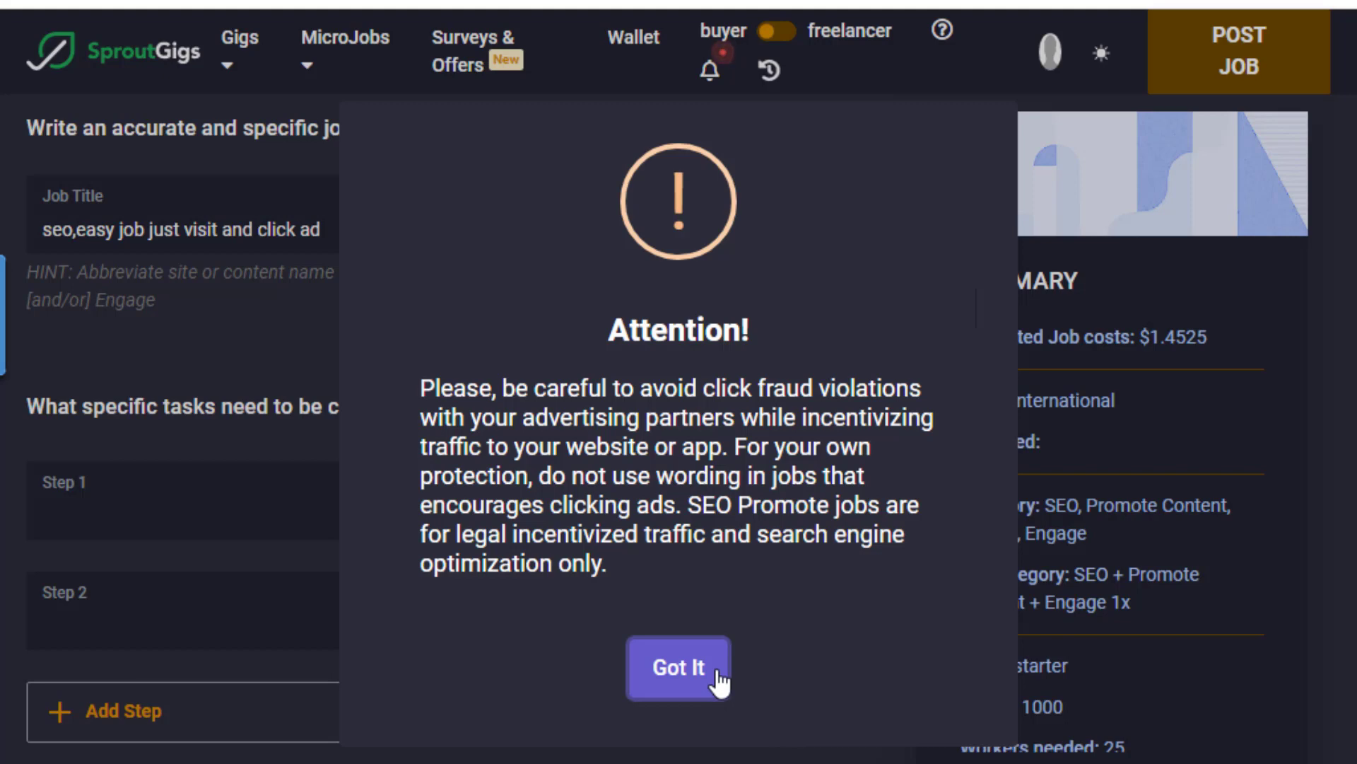
click(691, 670)
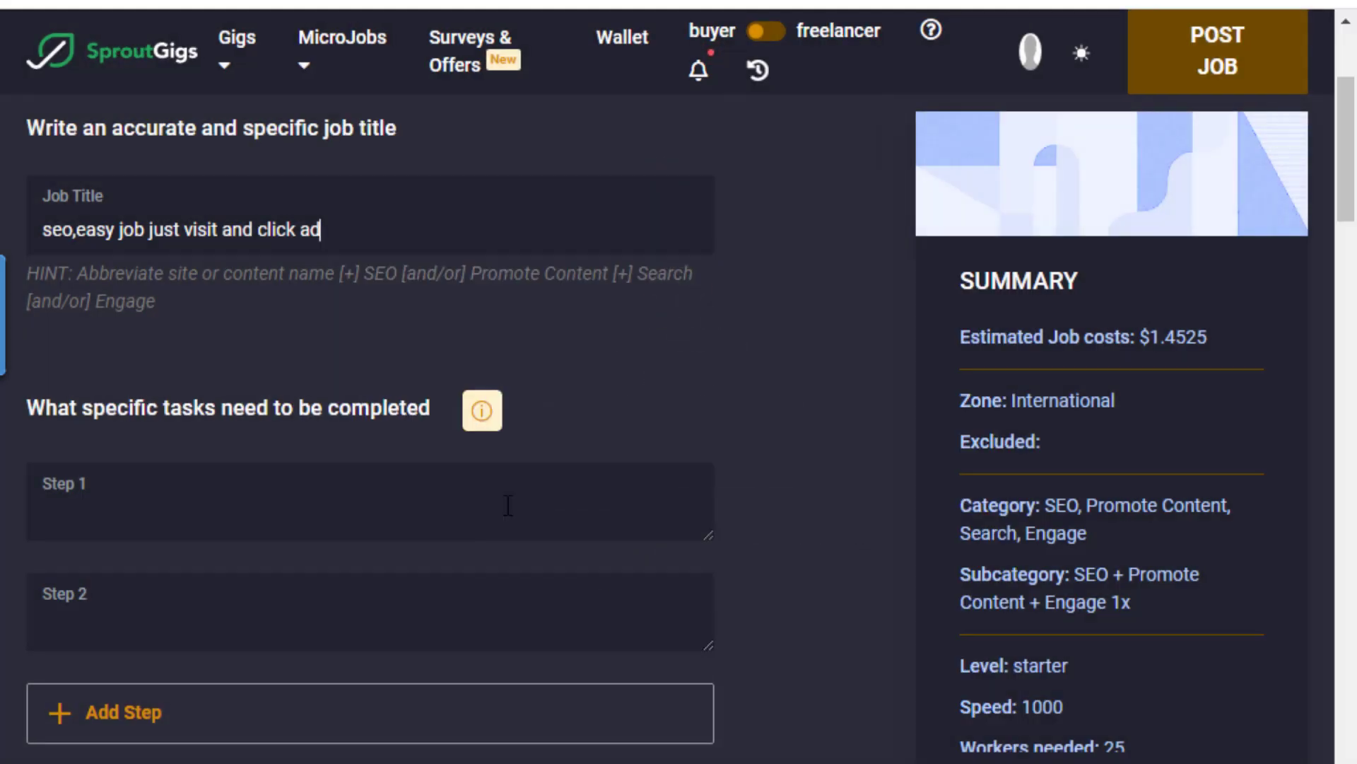
click(318, 316)
click(356, 226)
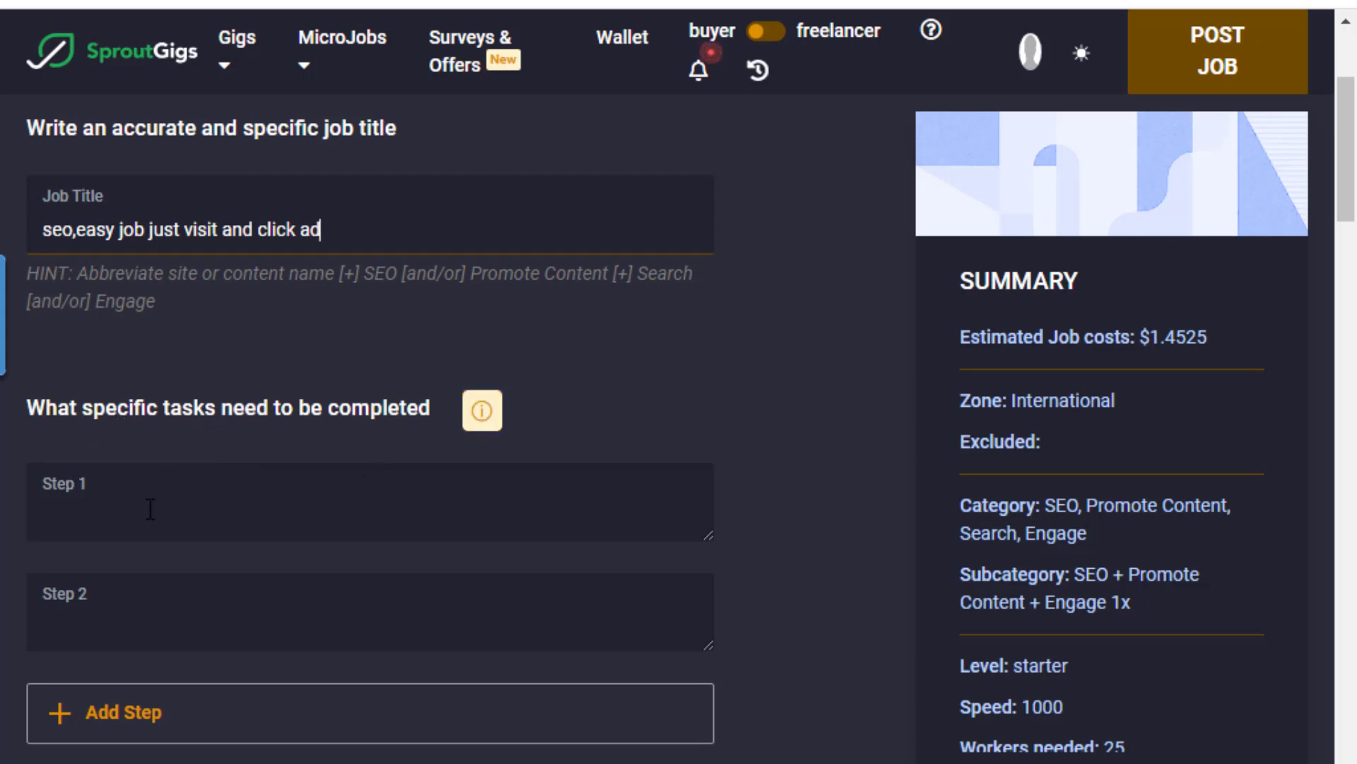
Fill in the first task step with "visit my link at first ..."
click(109, 502)
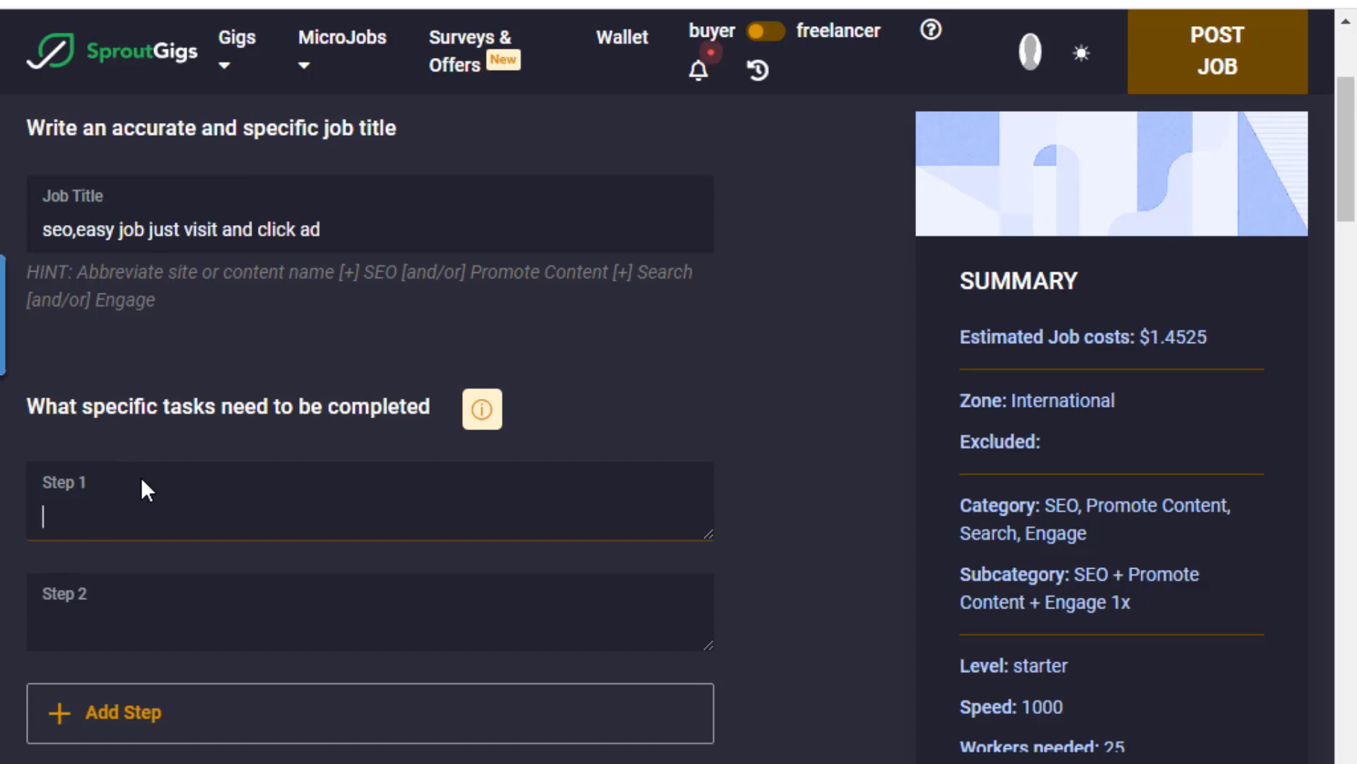
text(visit my link)
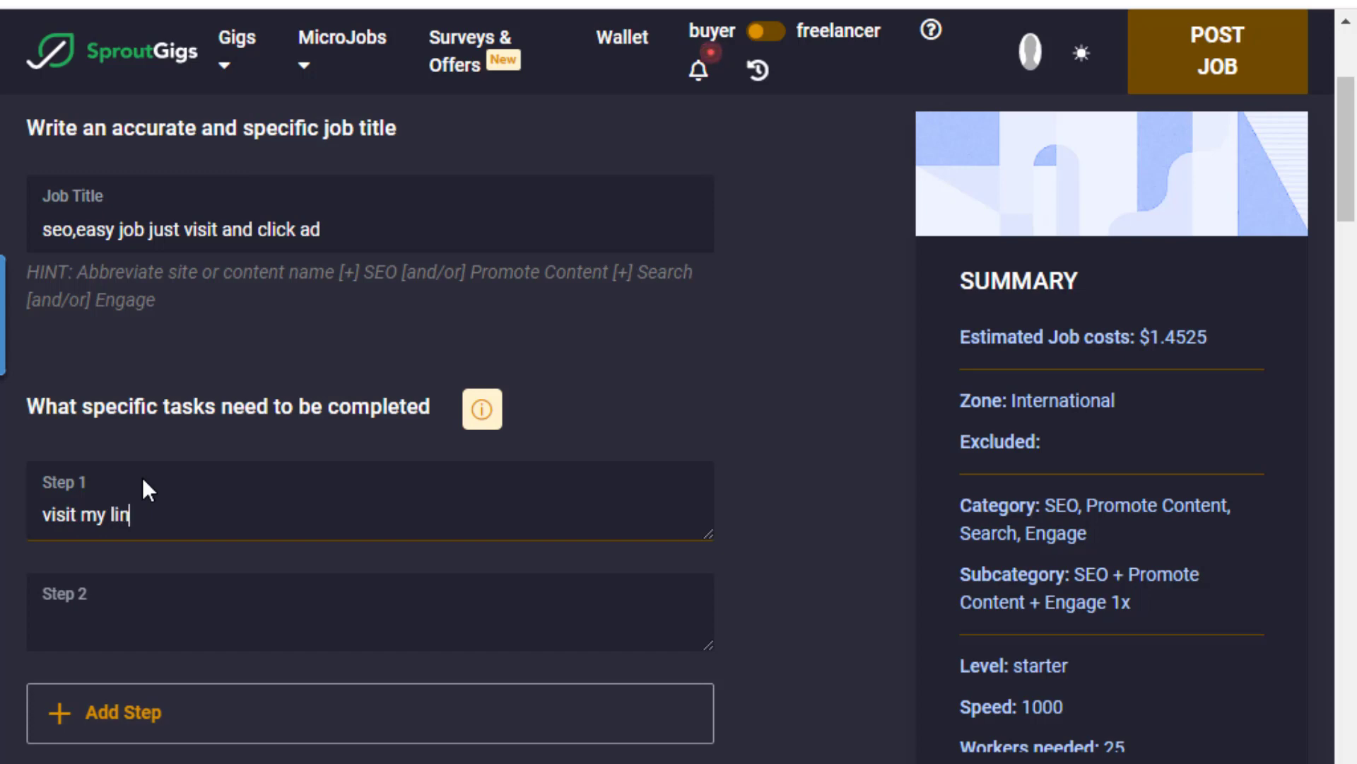
click(5, 297)
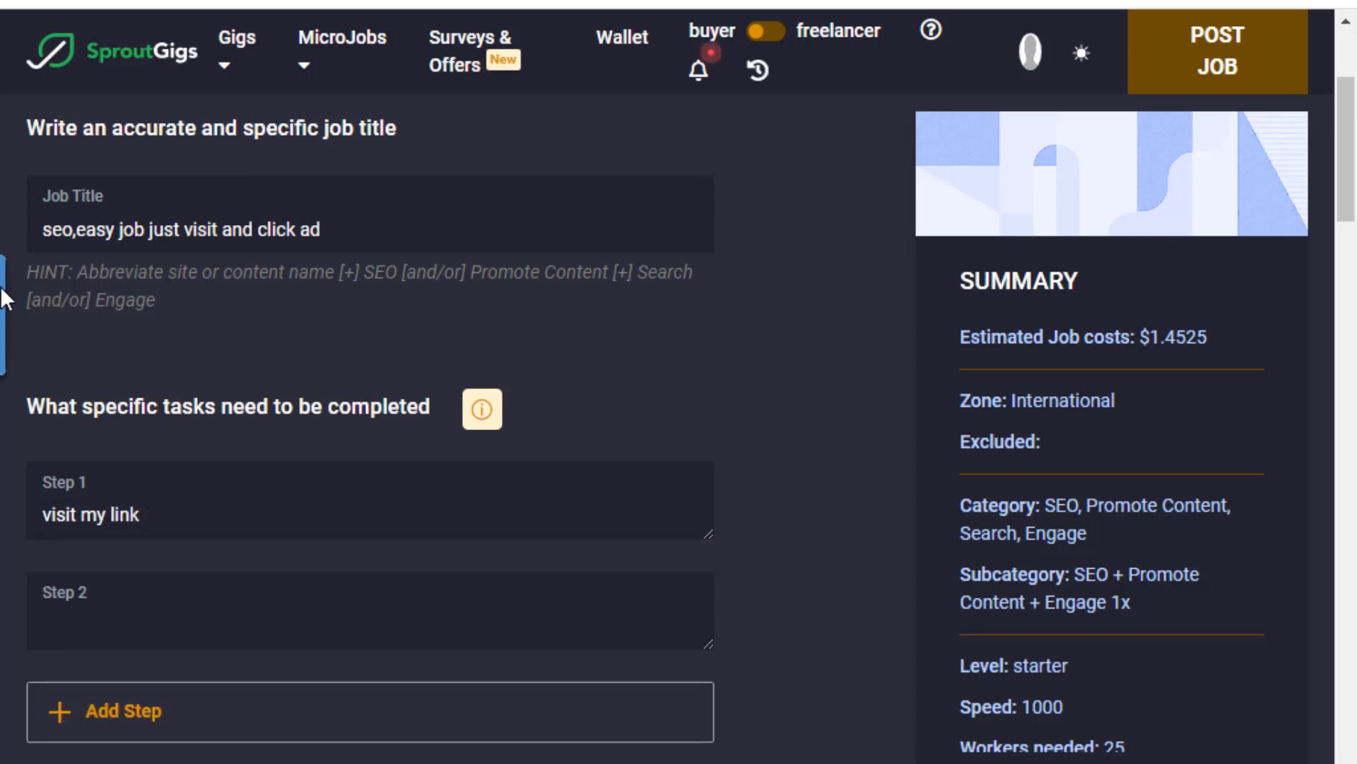
click(5, 297)
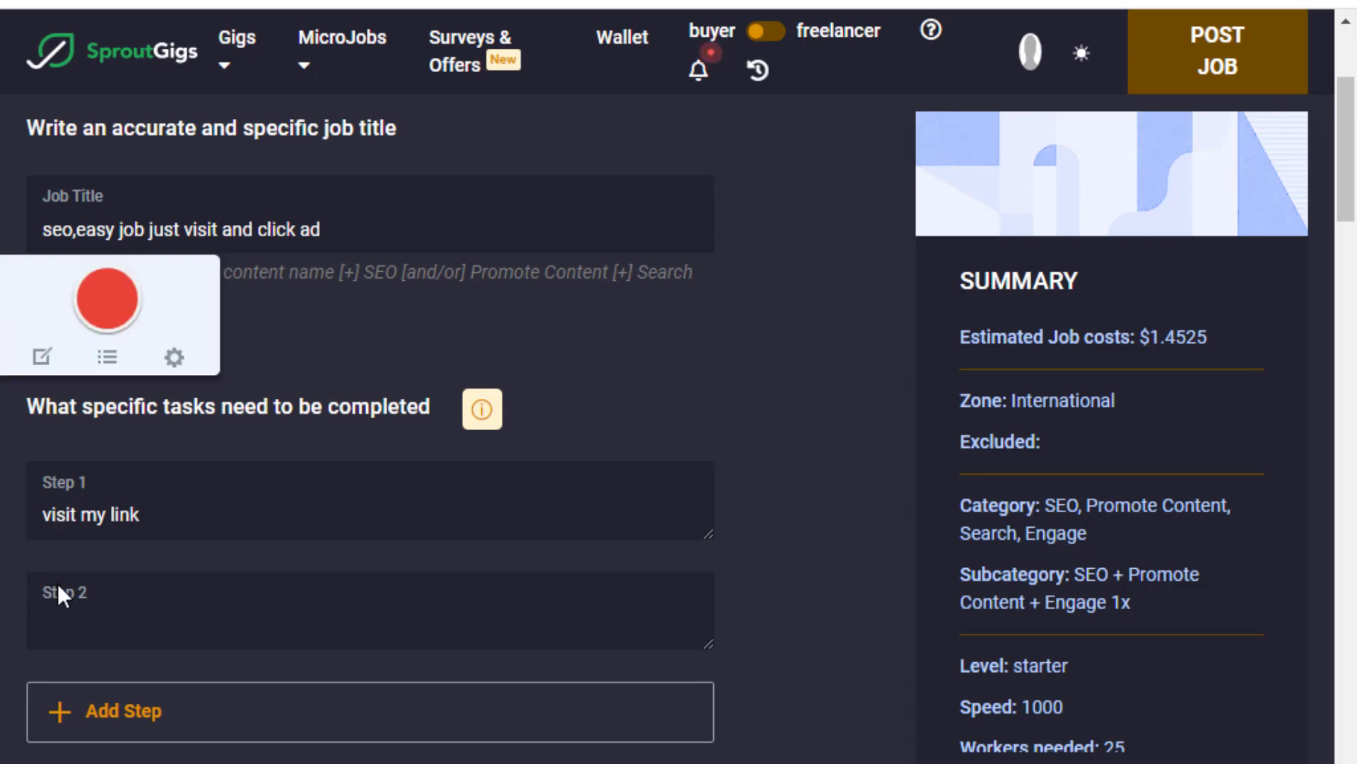
click(189, 517)
text(a)
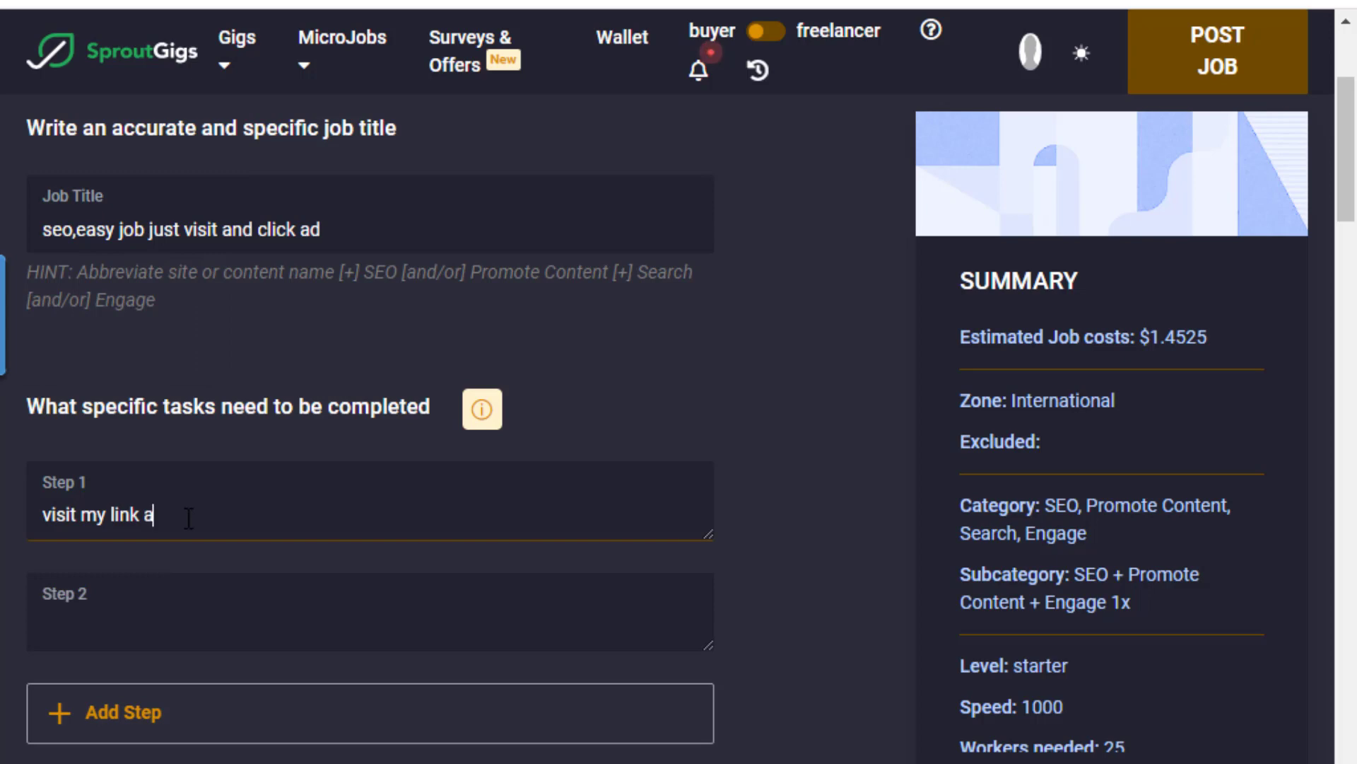
text(t first ...)
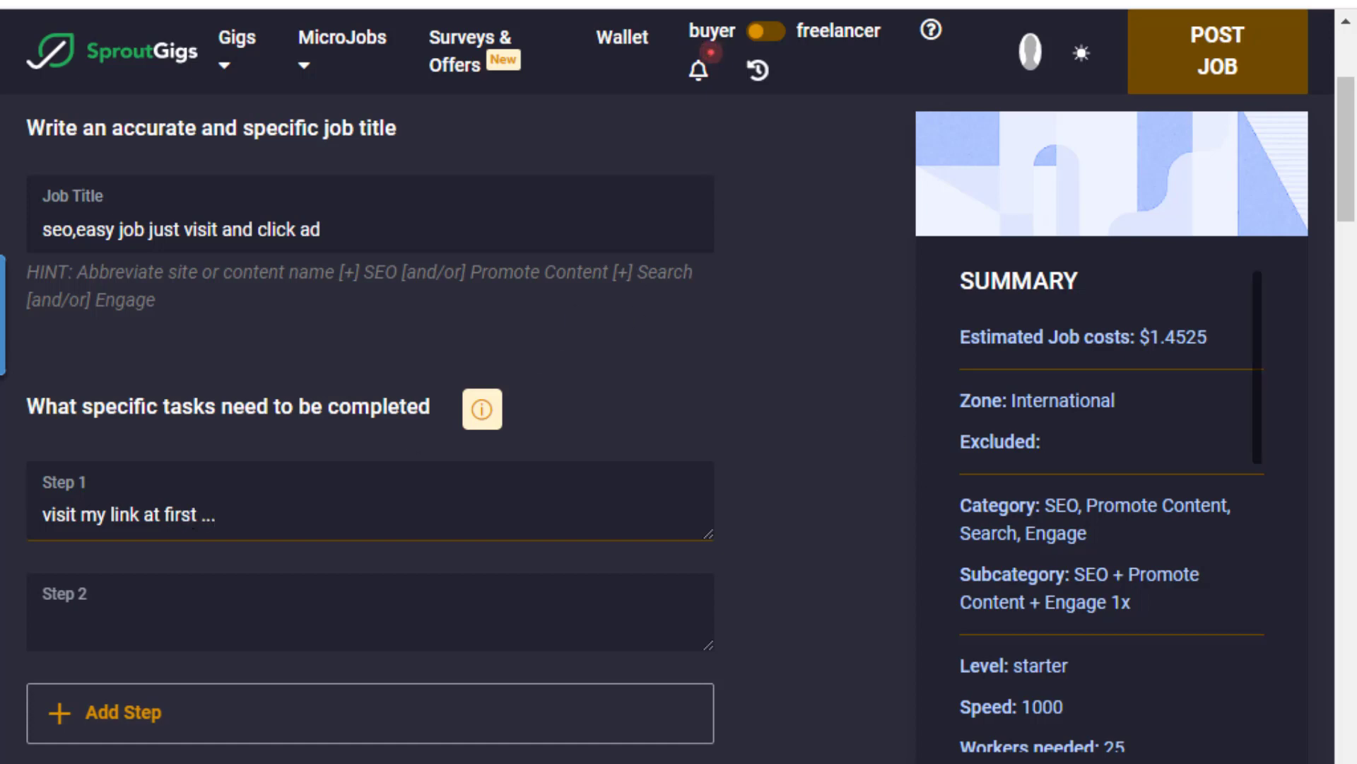
key(alt+Tab)
click(718, 152)
right_click(719, 156)
click(702, 152)
key(ctrl+a)
right_click(702, 152)
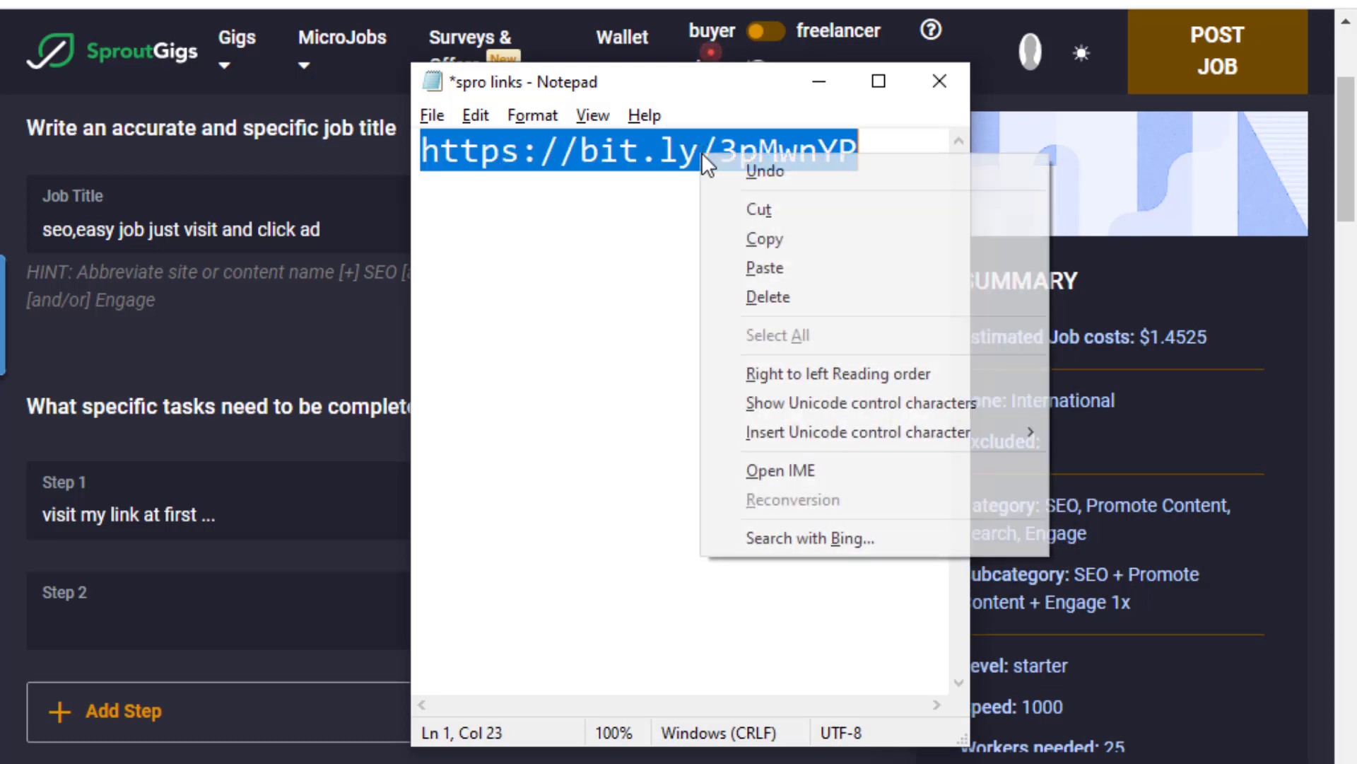
click(753, 238)
click(184, 551)
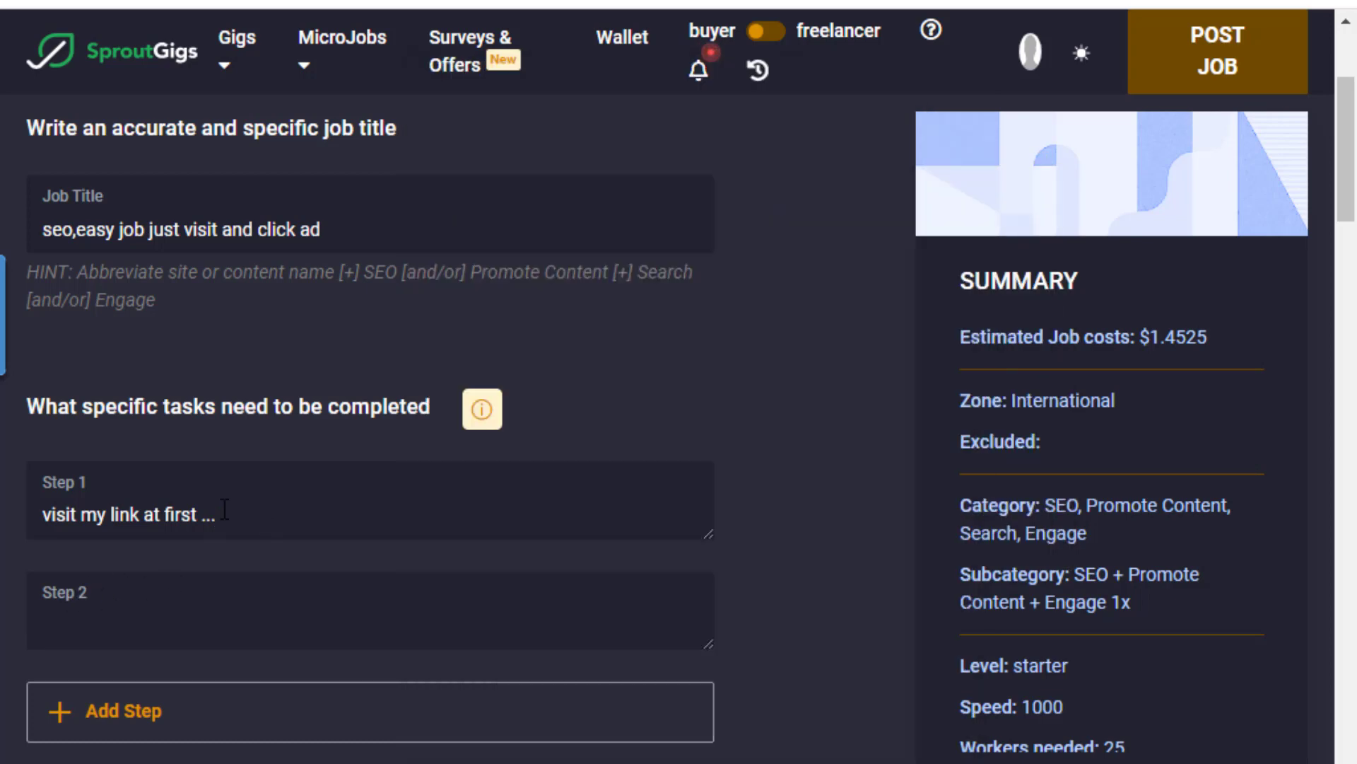
right_click(254, 483)
click(316, 299)
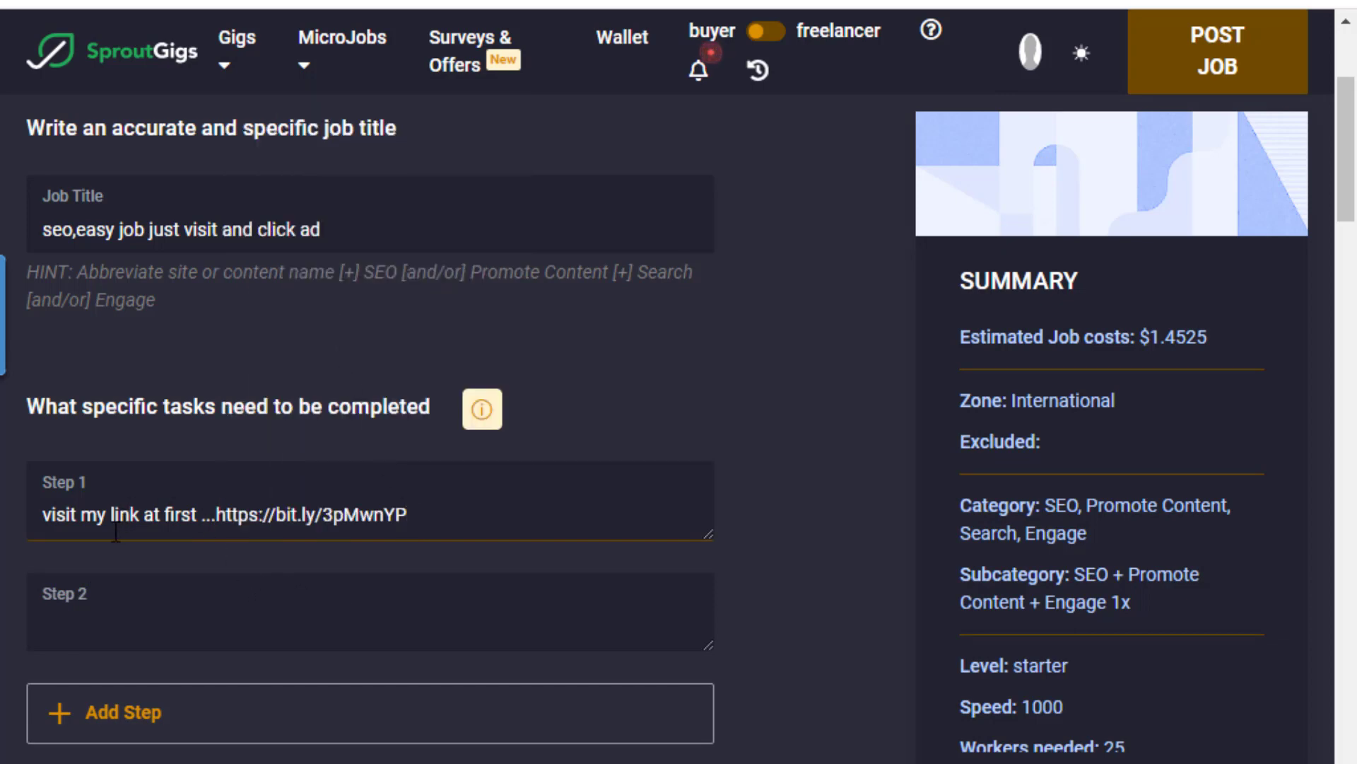
Fill in the Step 2 task with "visit 10 posts and stay 25 sec for each page"
click(122, 606)
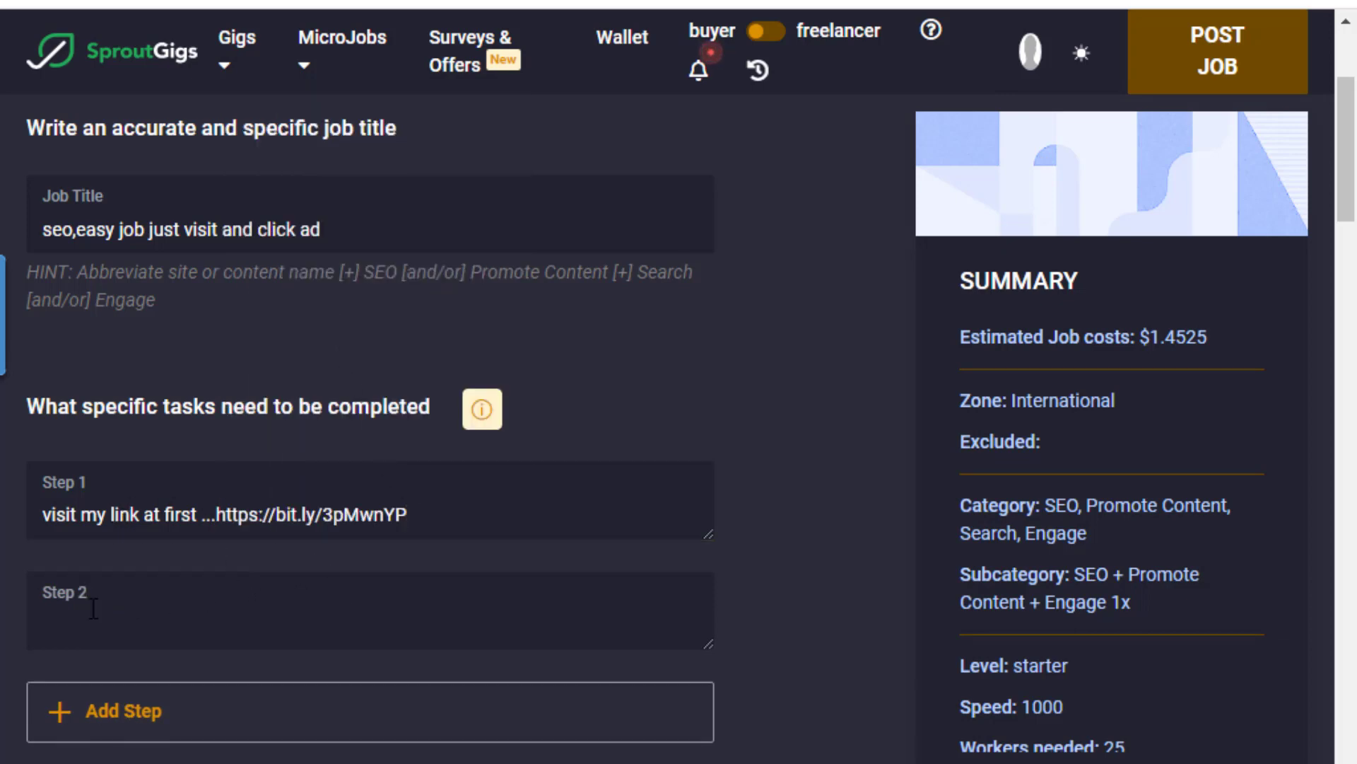
mouse_move(799, 763)
mouse_move(741, 763)
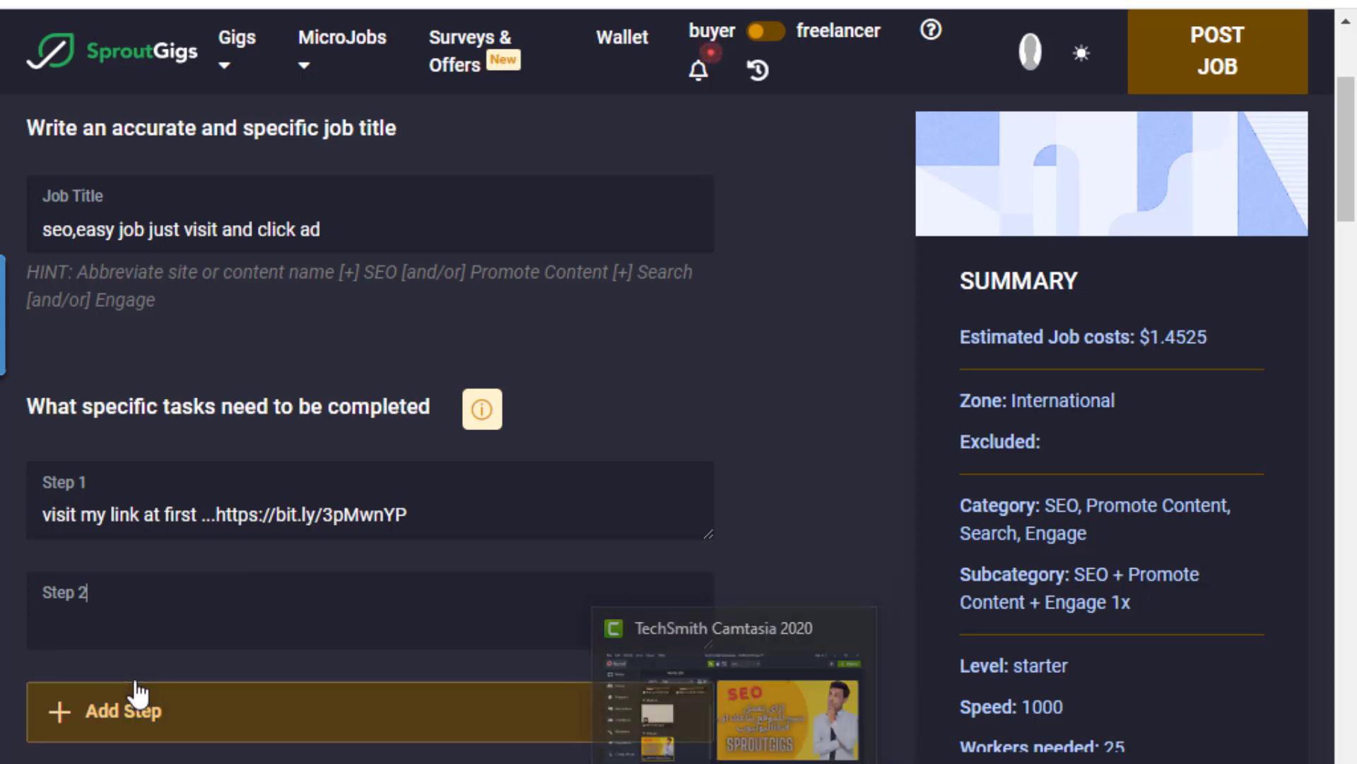
click(97, 588)
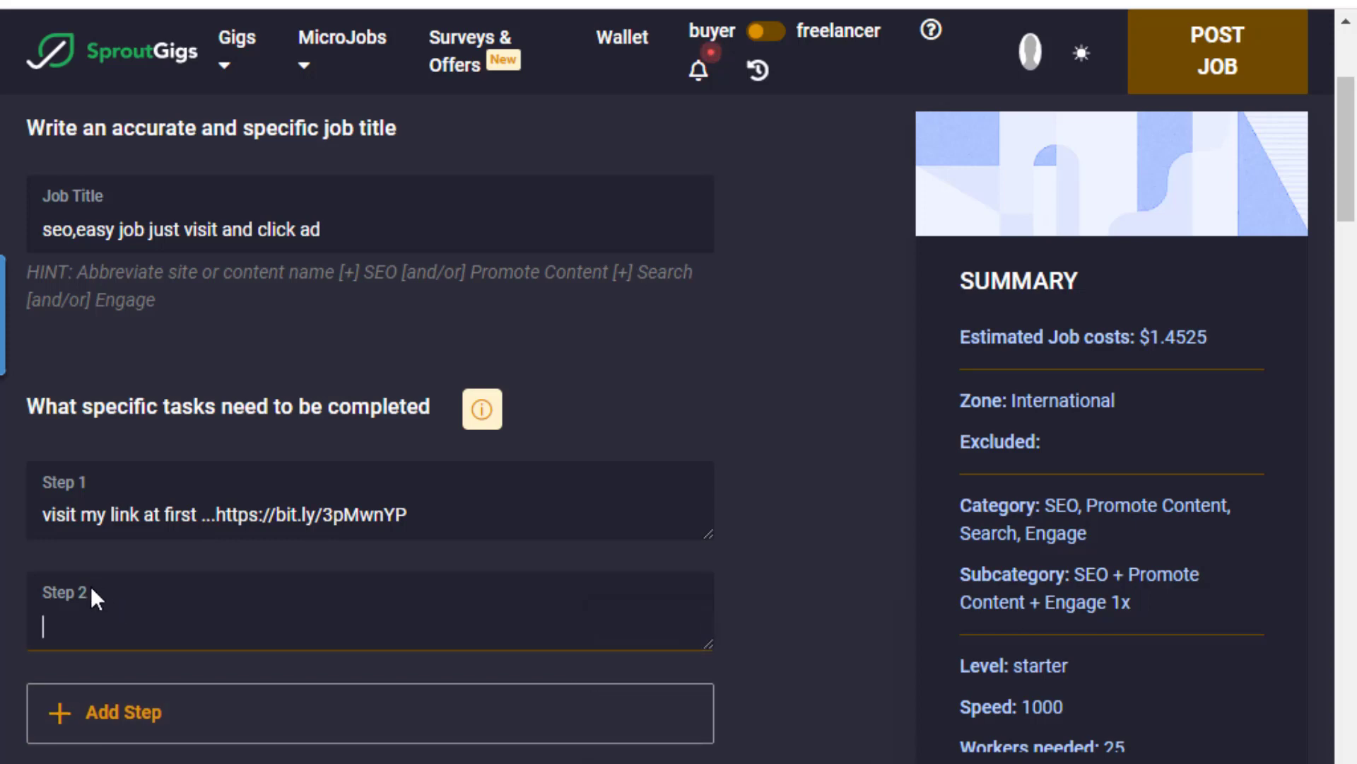
text(visit 10 page)
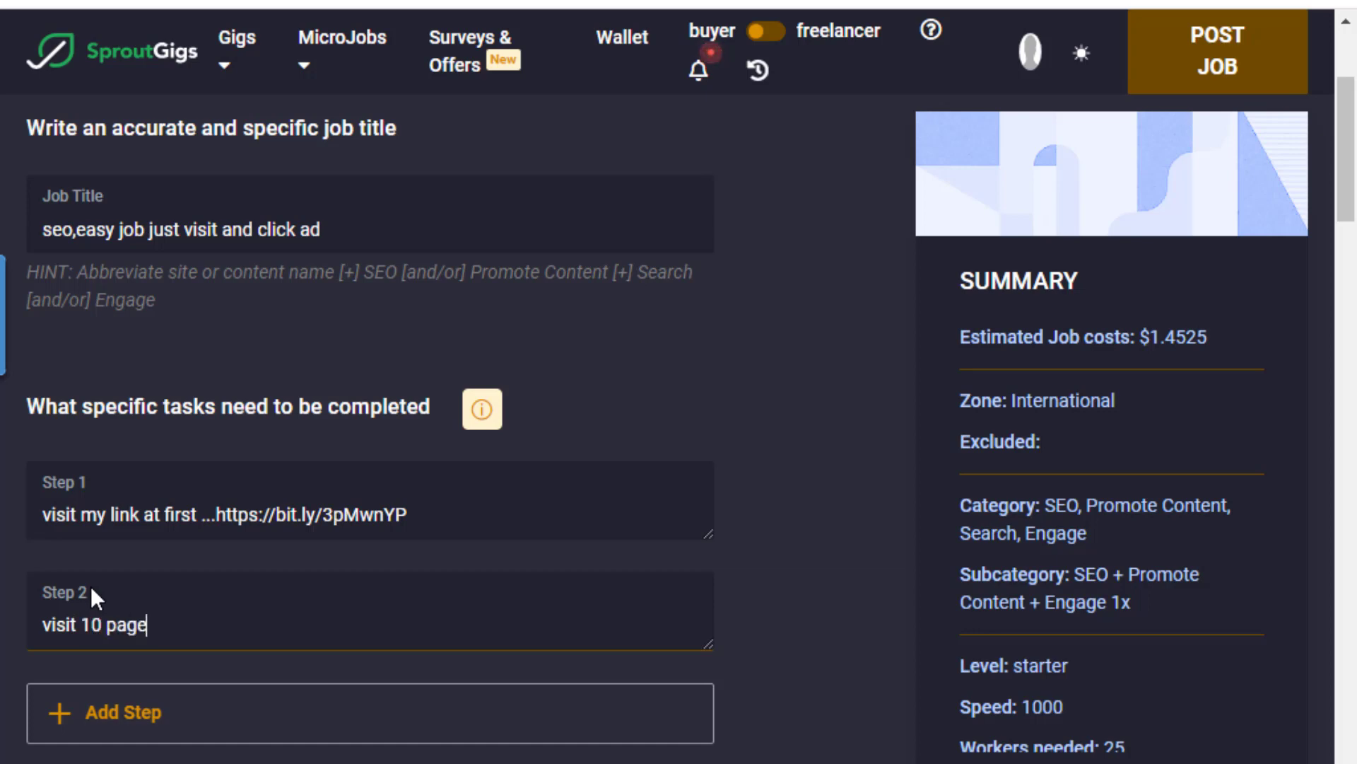
key(BackSpace)
key(BackSpace)
key(BackSpace)
key(BackSpace)
text(posts and sta)
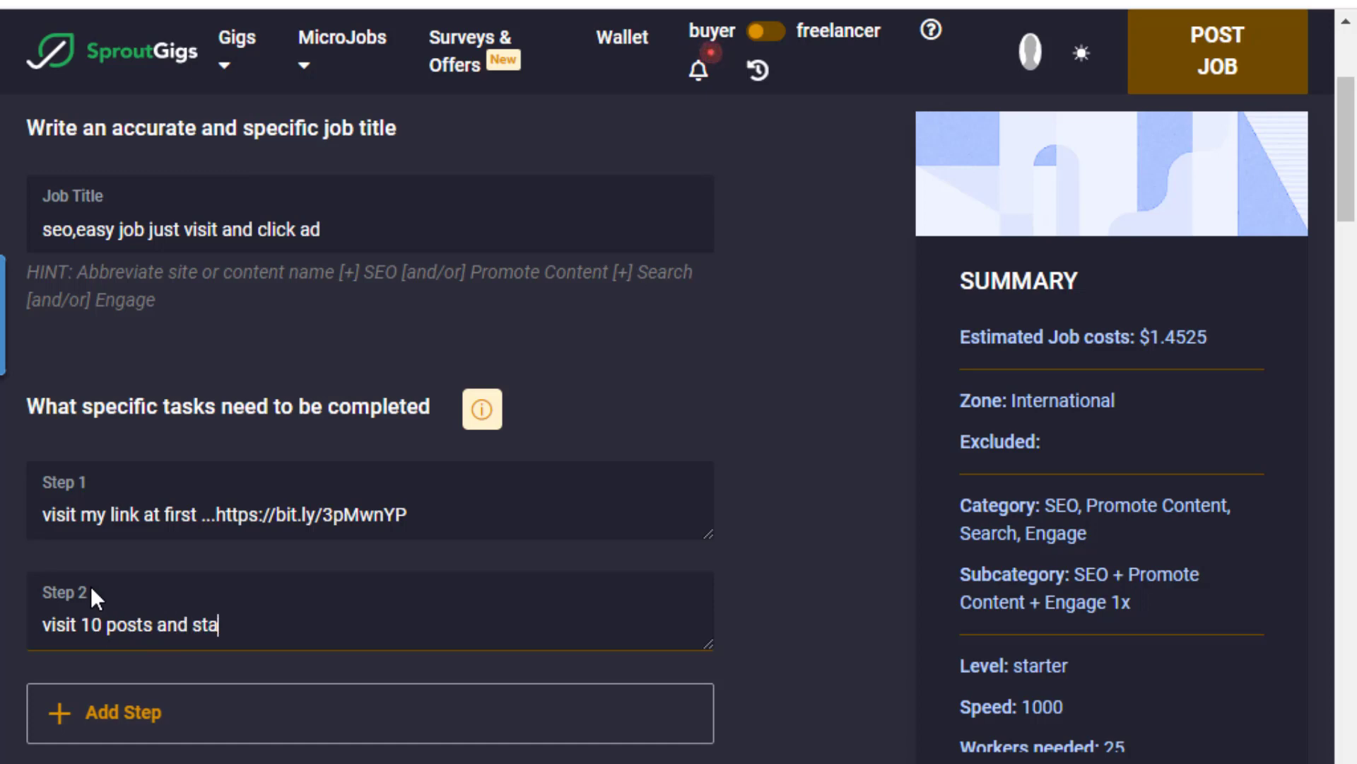
text(y 25 sec)
text(for each page)
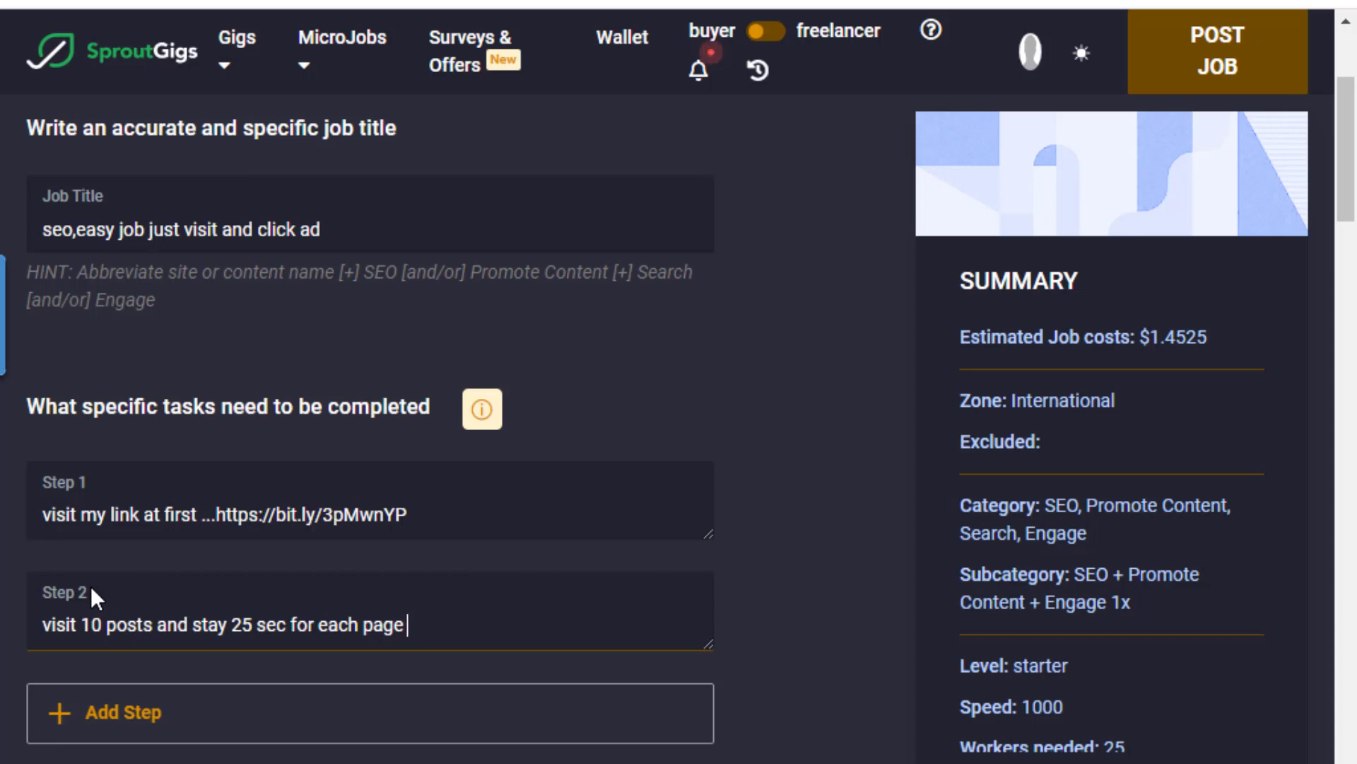
Extend the Step 2 task text with ",i will follow your ip for check"
text(,i will follow)
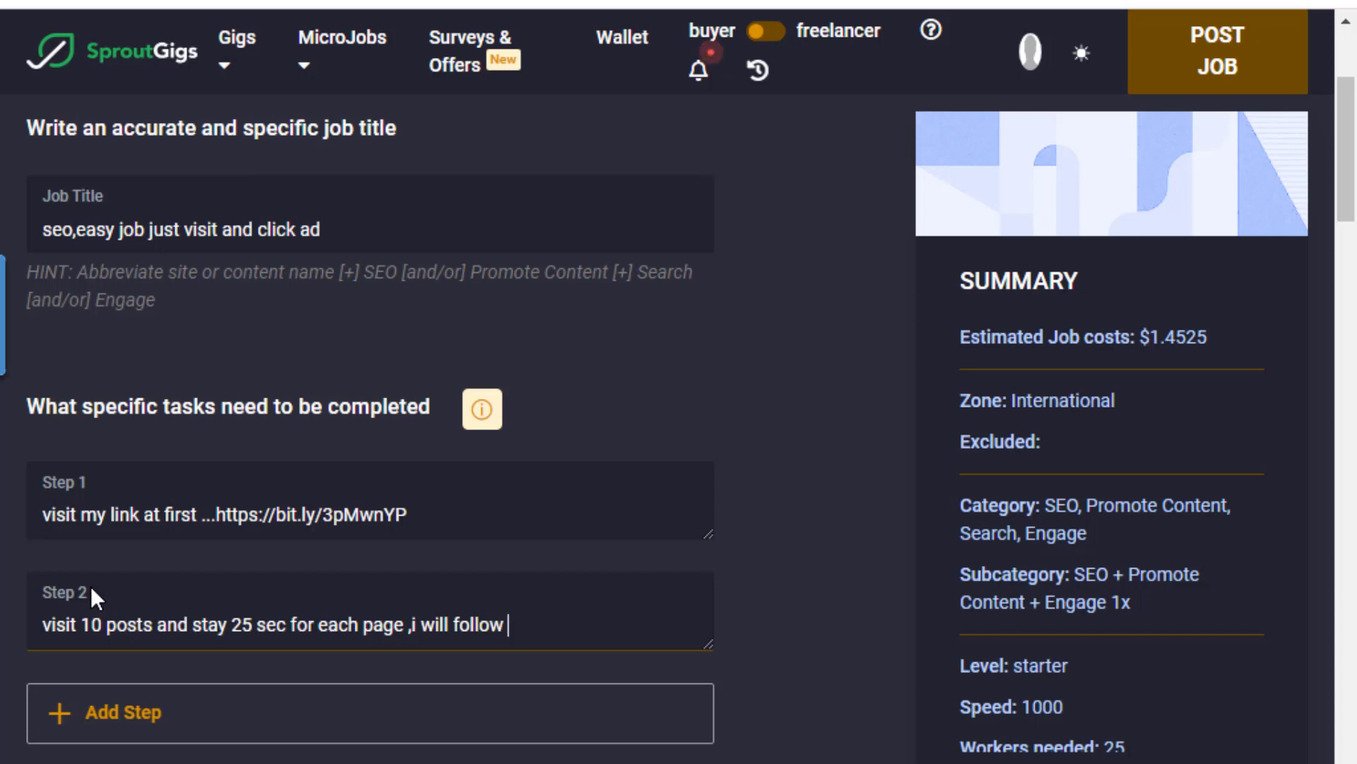
text( your ip  for)
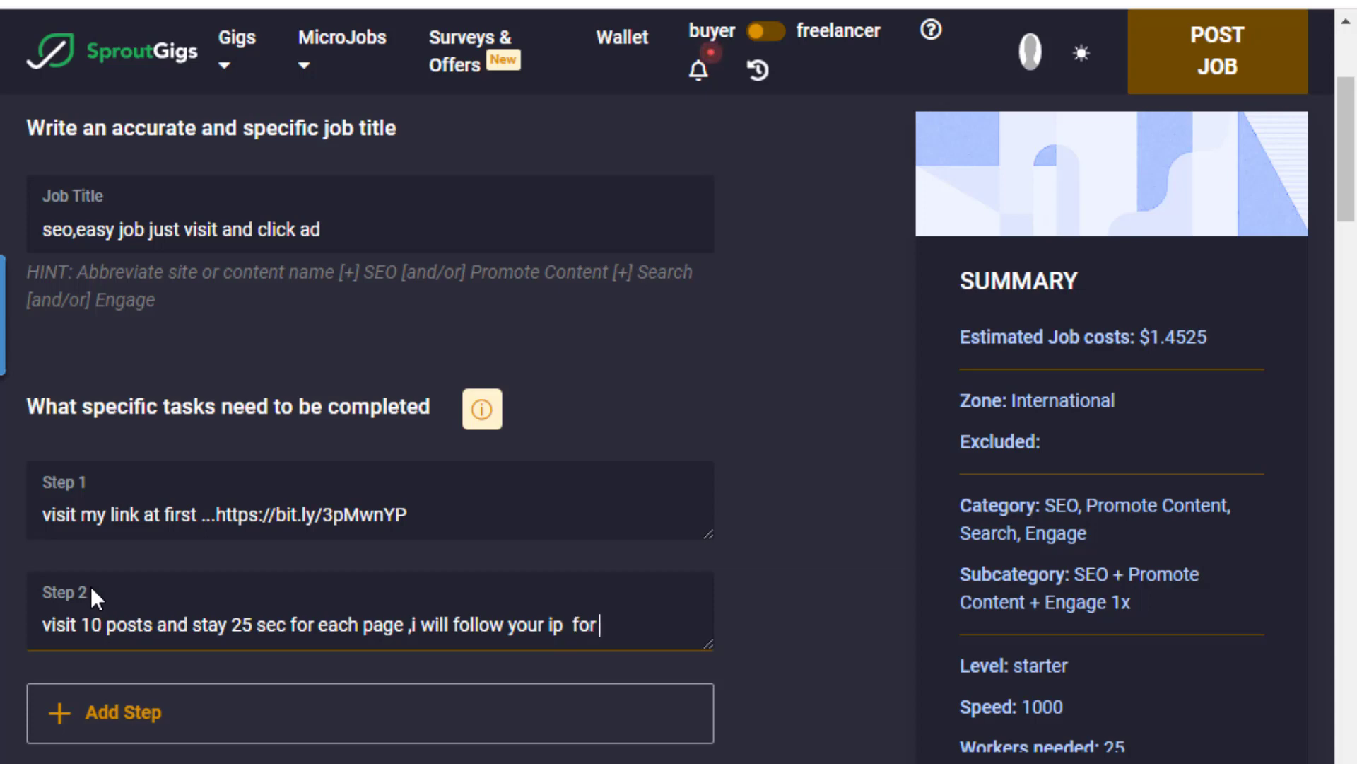
text(check)
Add a third task step and enter "follow this step" in it
click(202, 716)
click(102, 721)
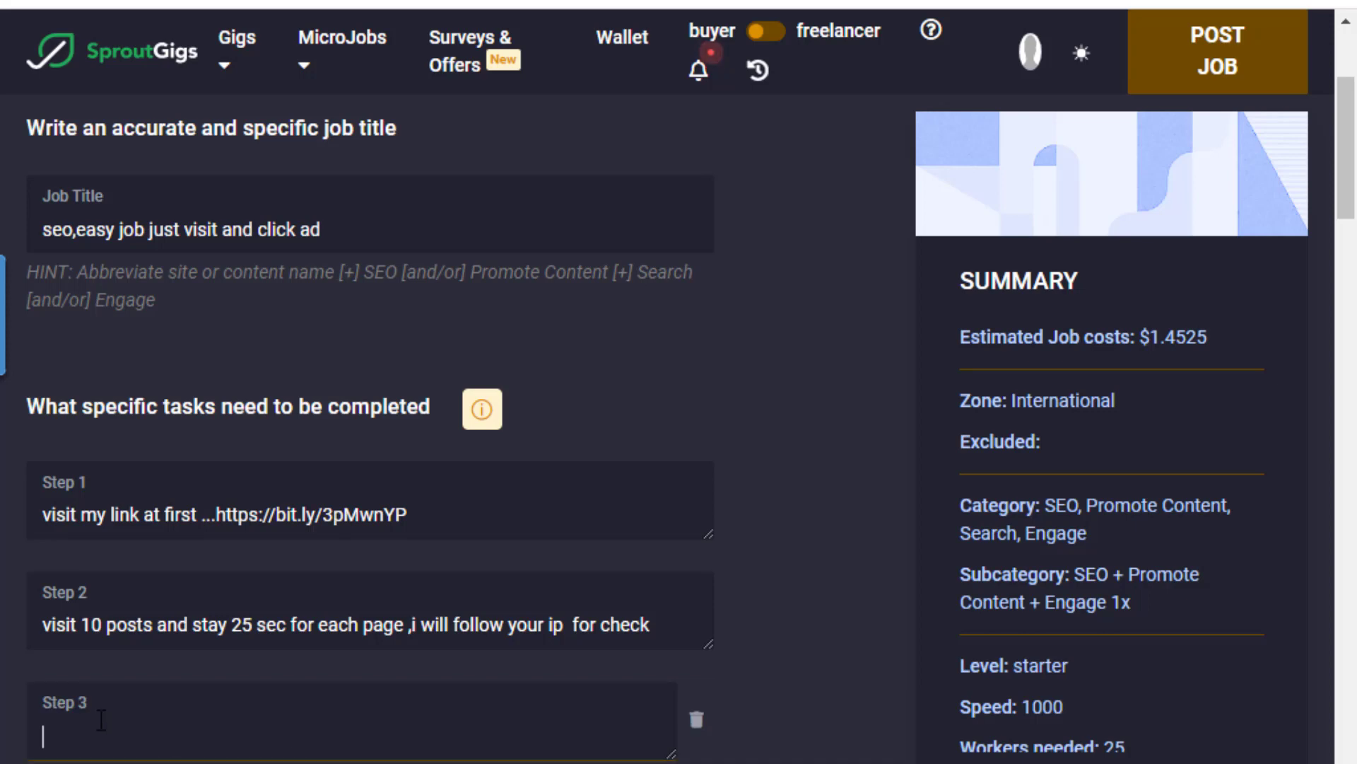
text(follow th)
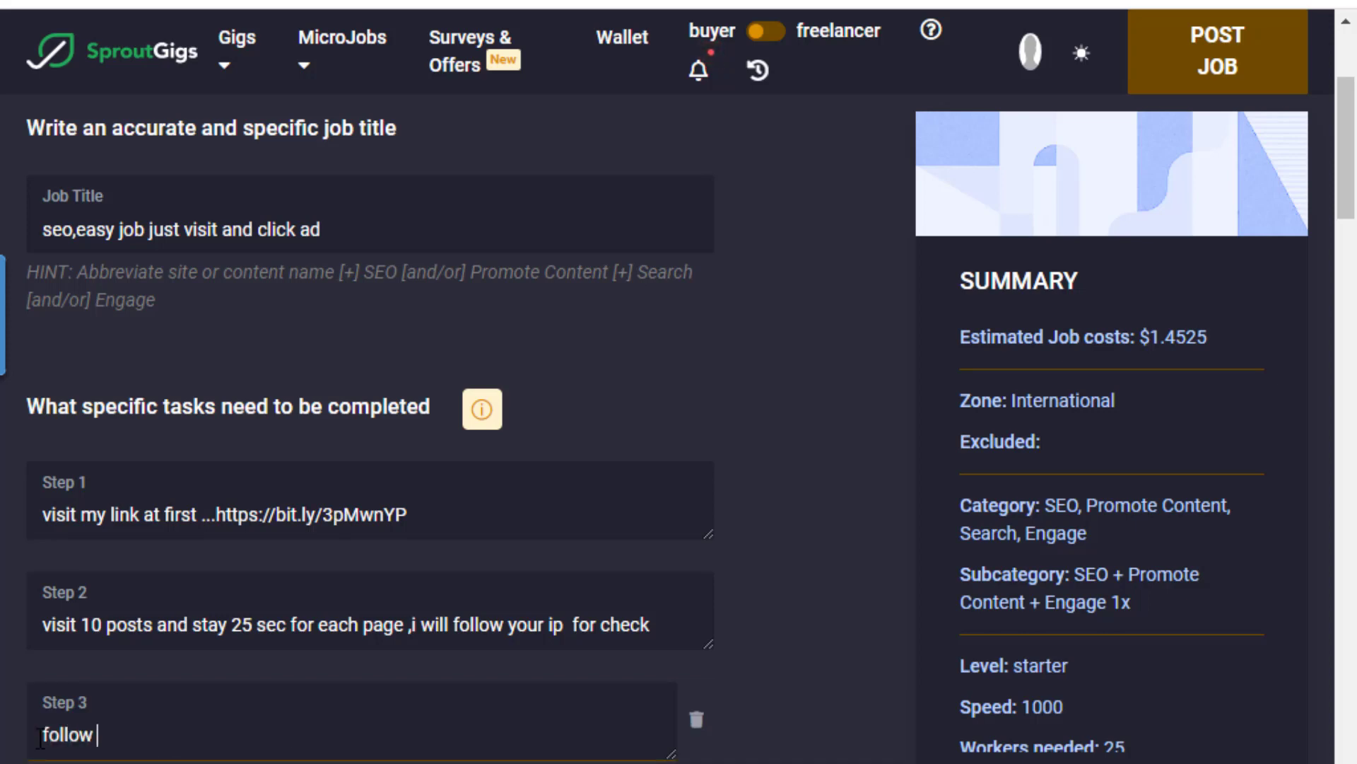
text(is step)
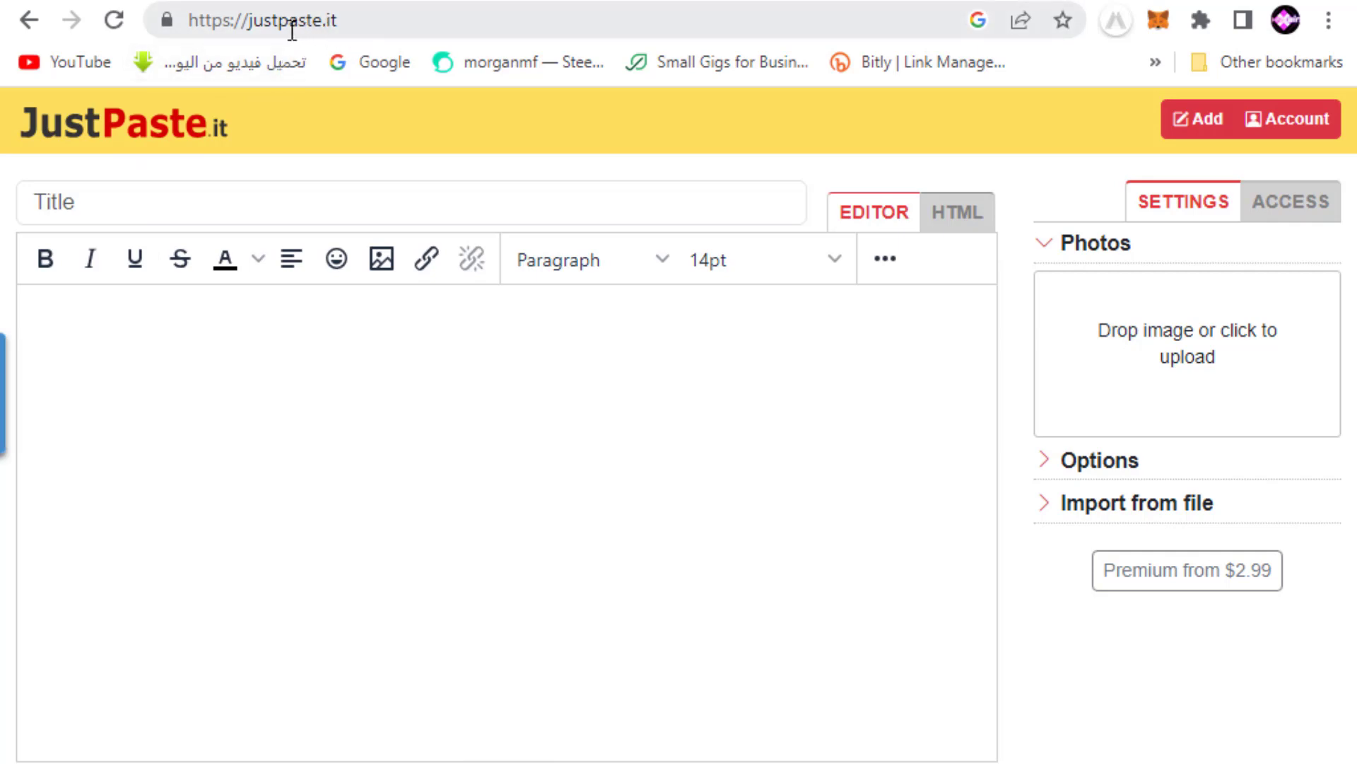
On JustPaste.it, title the note "click and follow" and write the first line "1- open one add and stay 30 sec in main add"
click(102, 197)
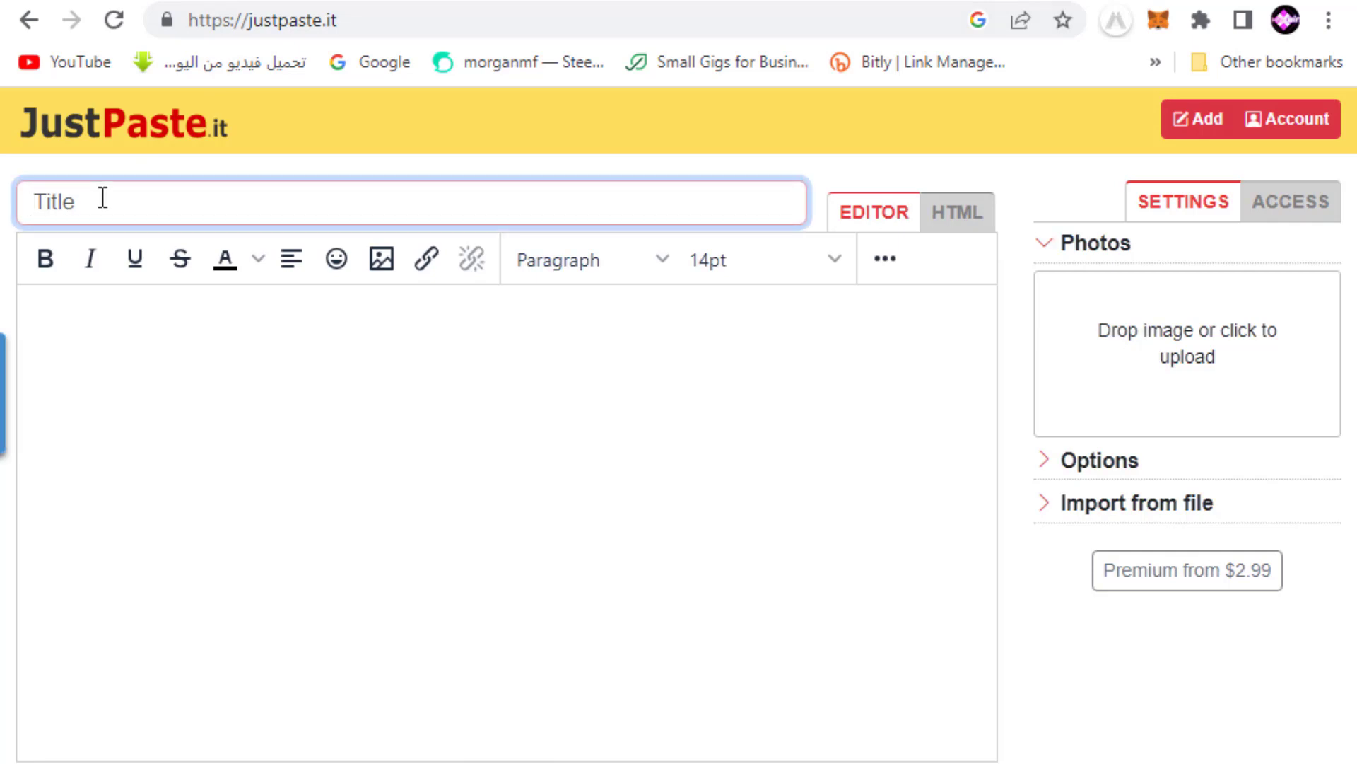
text(click and follow)
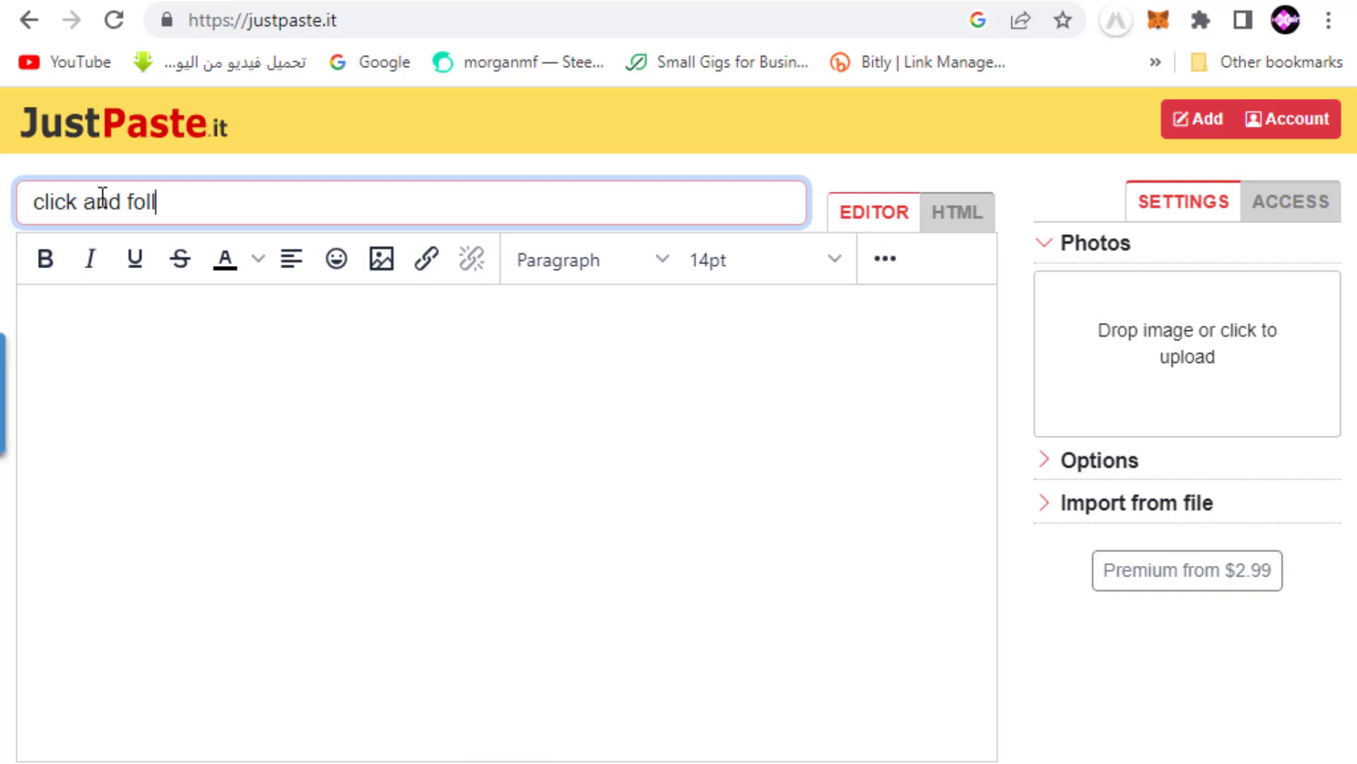
click(116, 315)
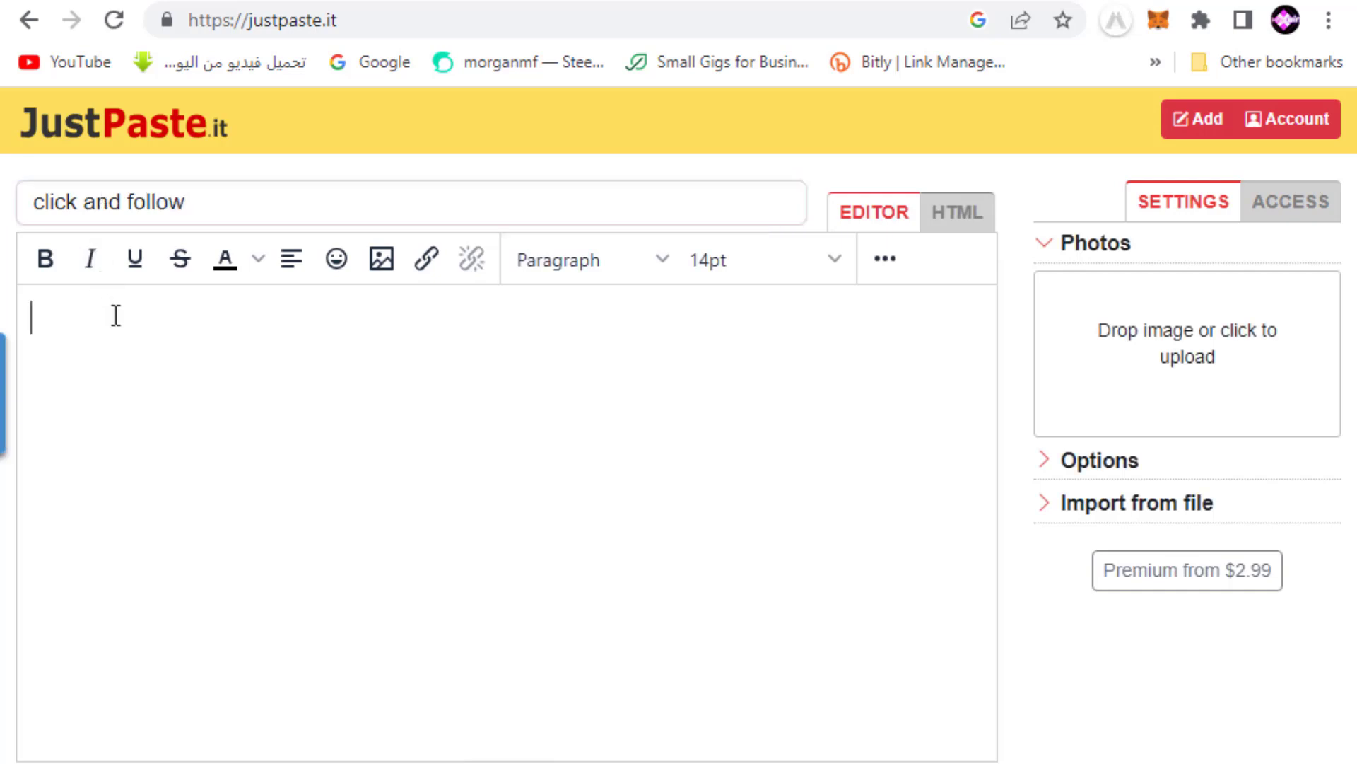
text(1-)
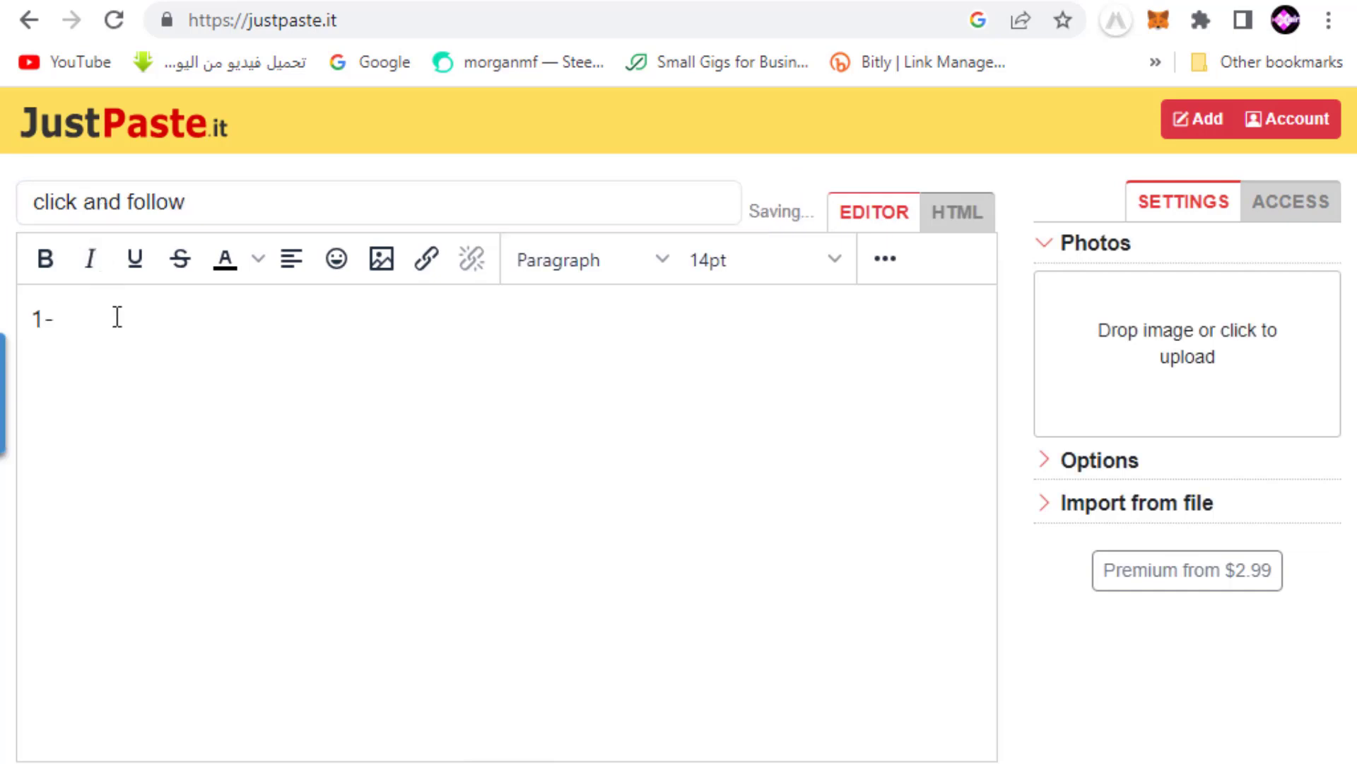
text( o)
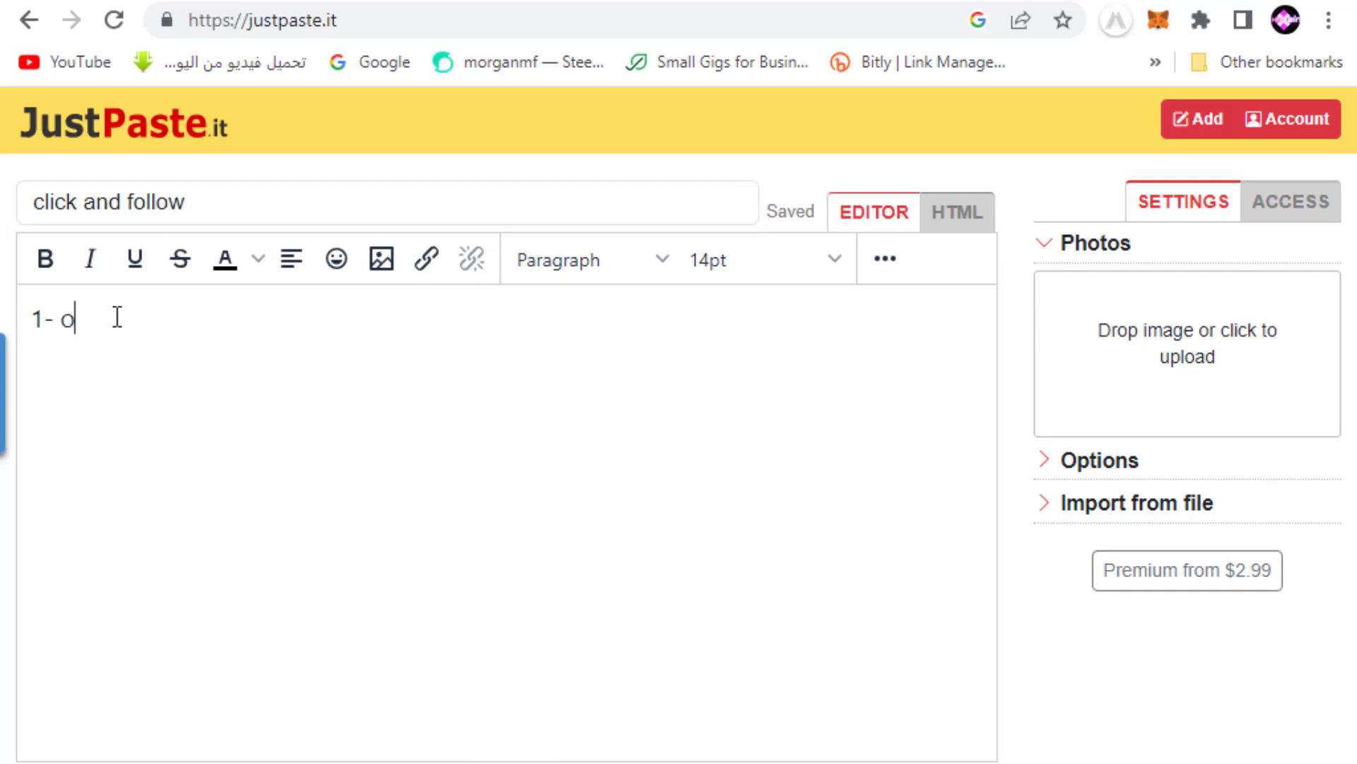
text(pen o)
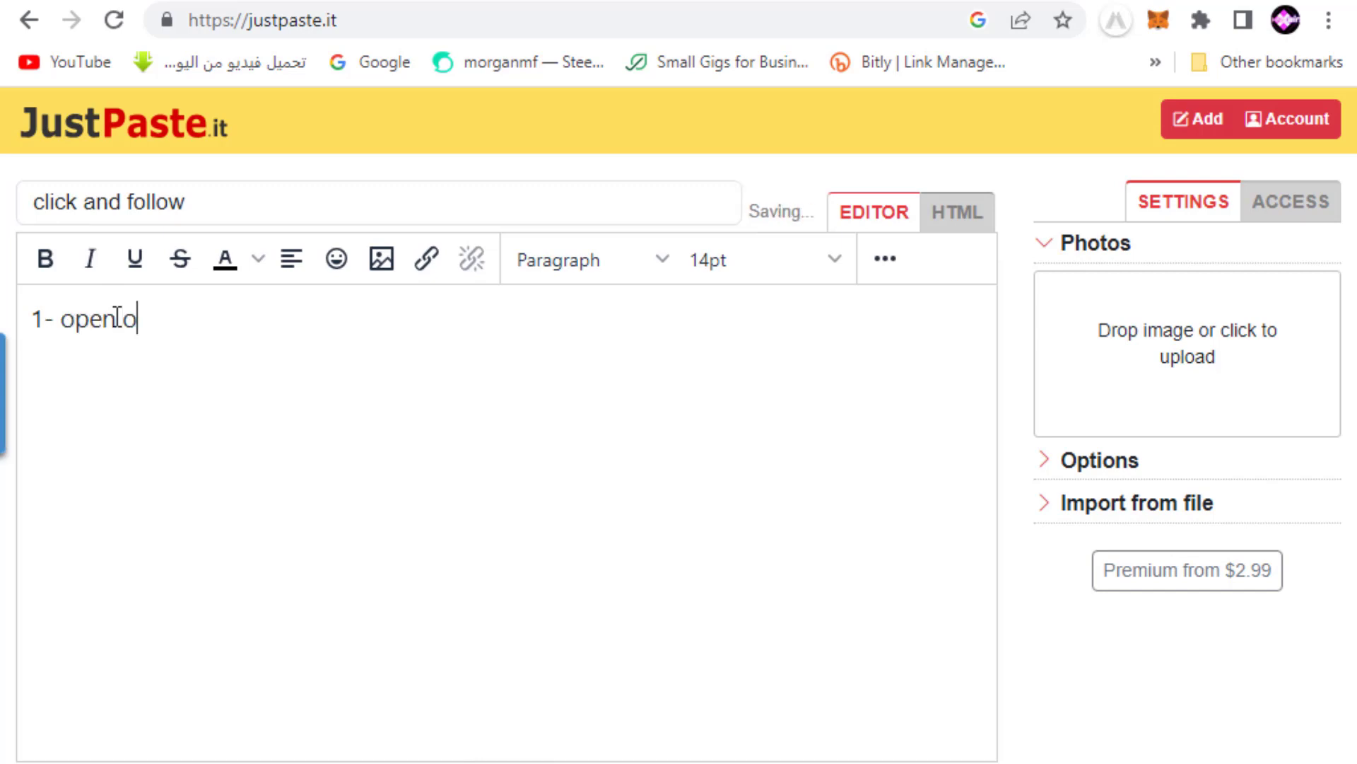
text(ne add a)
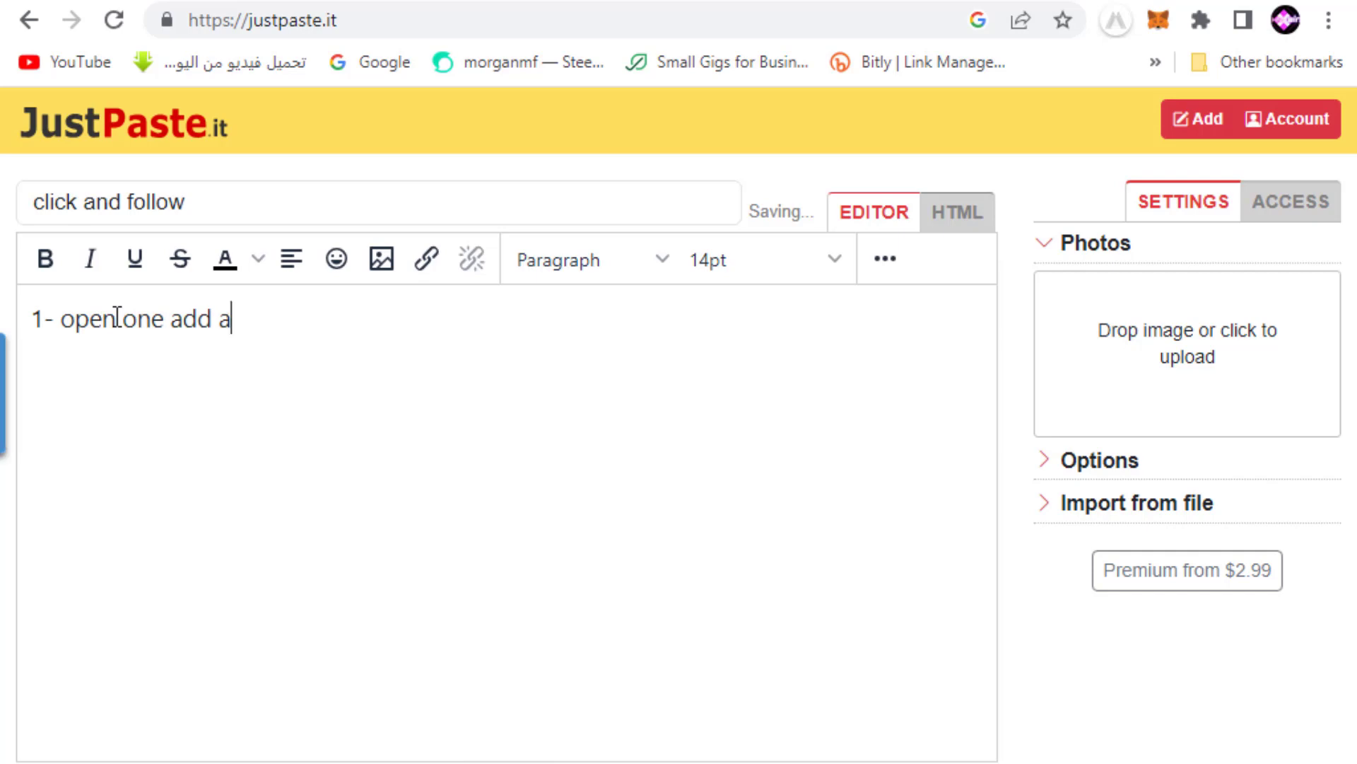
text(nd star)
key(BackSpace)
text(ay)
key(BackSpace)
key(BackSpace)
key(BackSpace)
text(y )
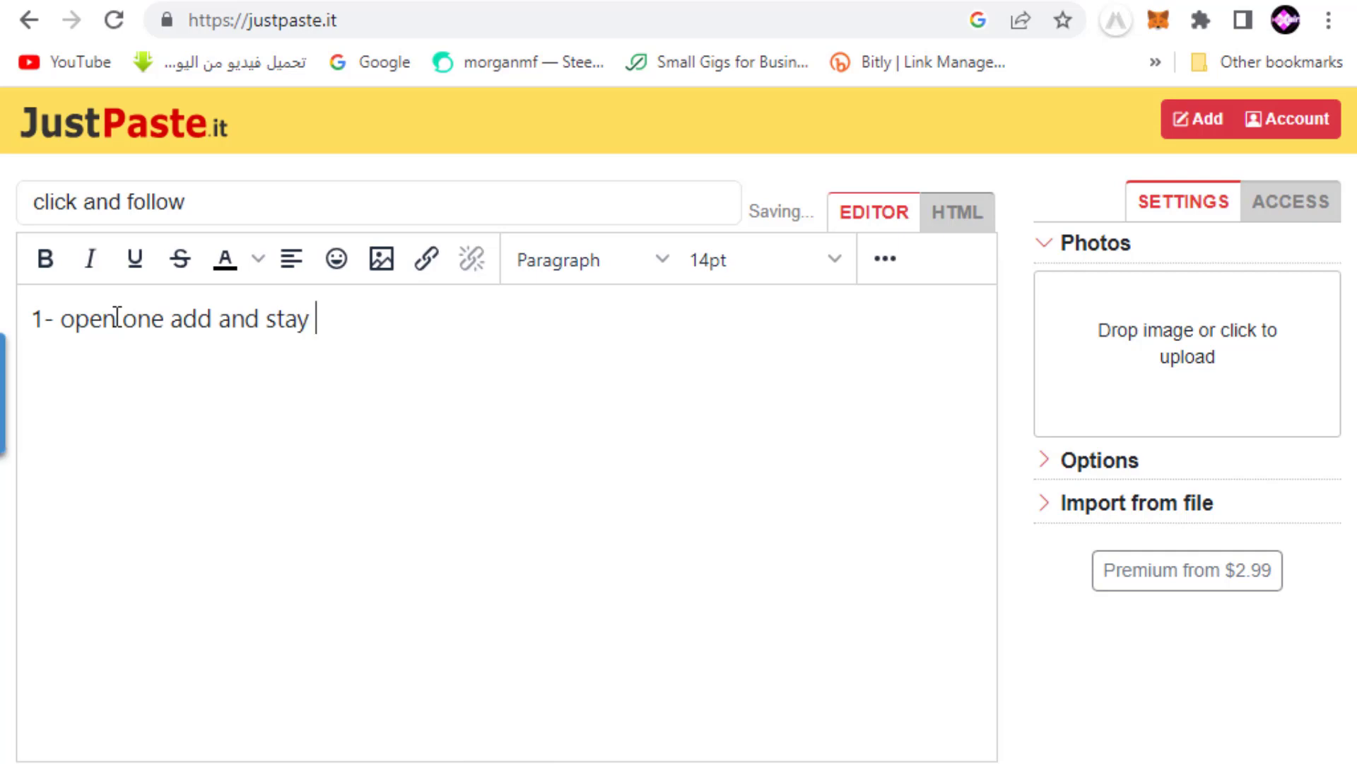
text(30 sec in main add)
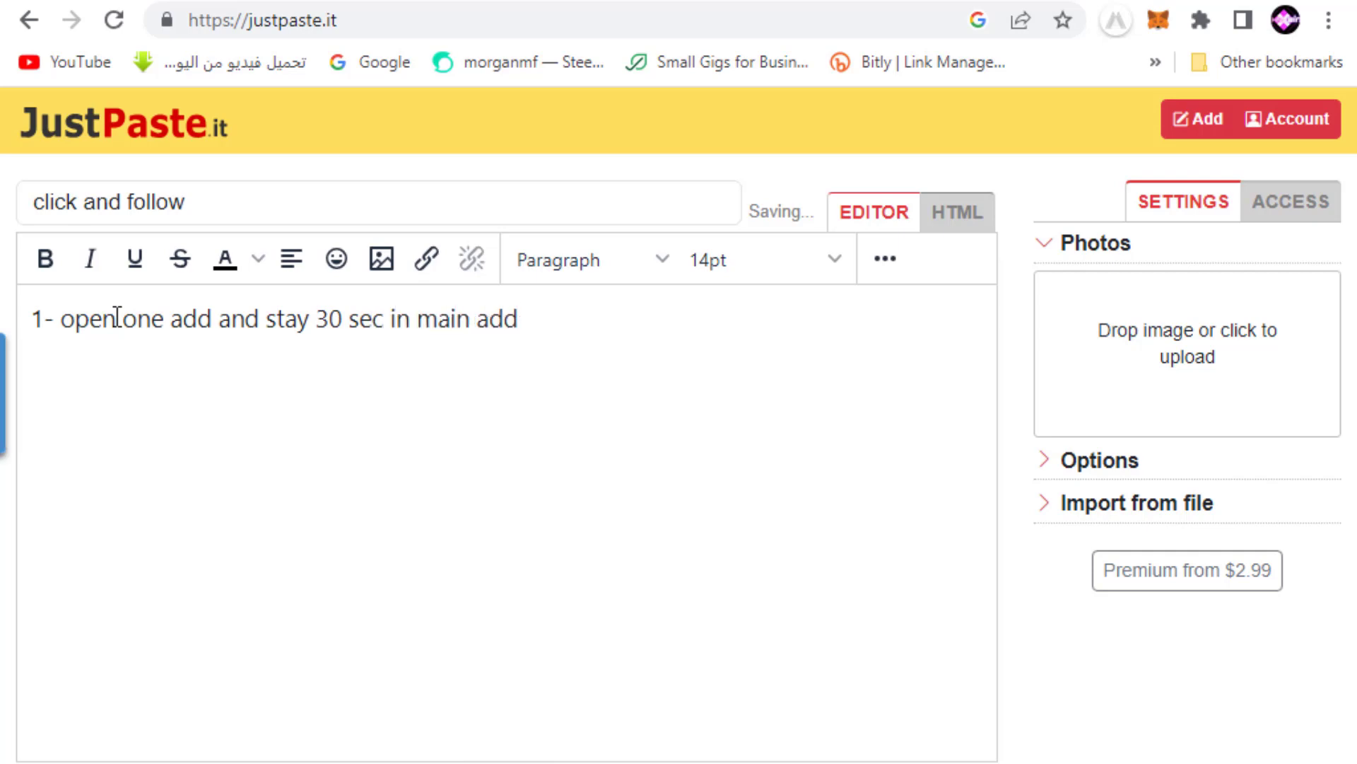
Add a second line to the note reading "2- open 2 page inside the add"
key(Return)
text(2- open 2 )
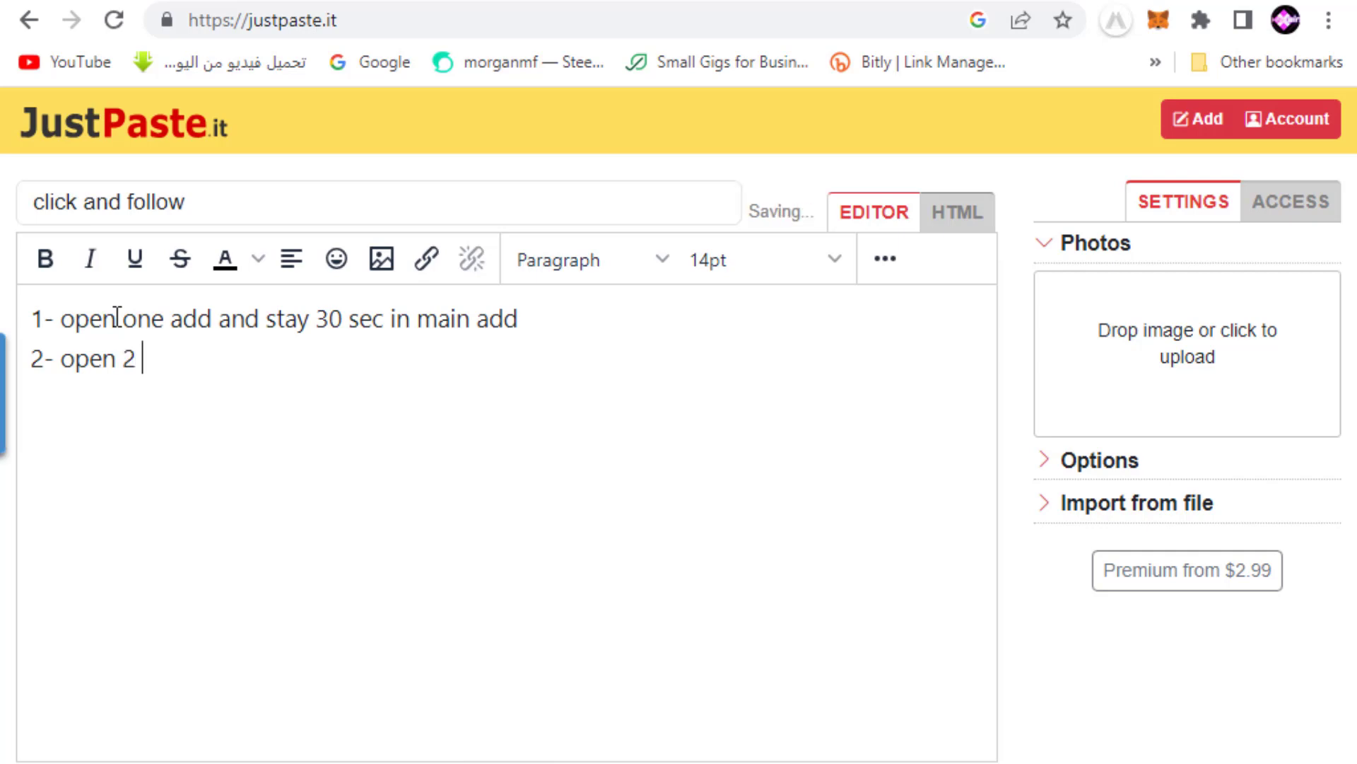
text(page i)
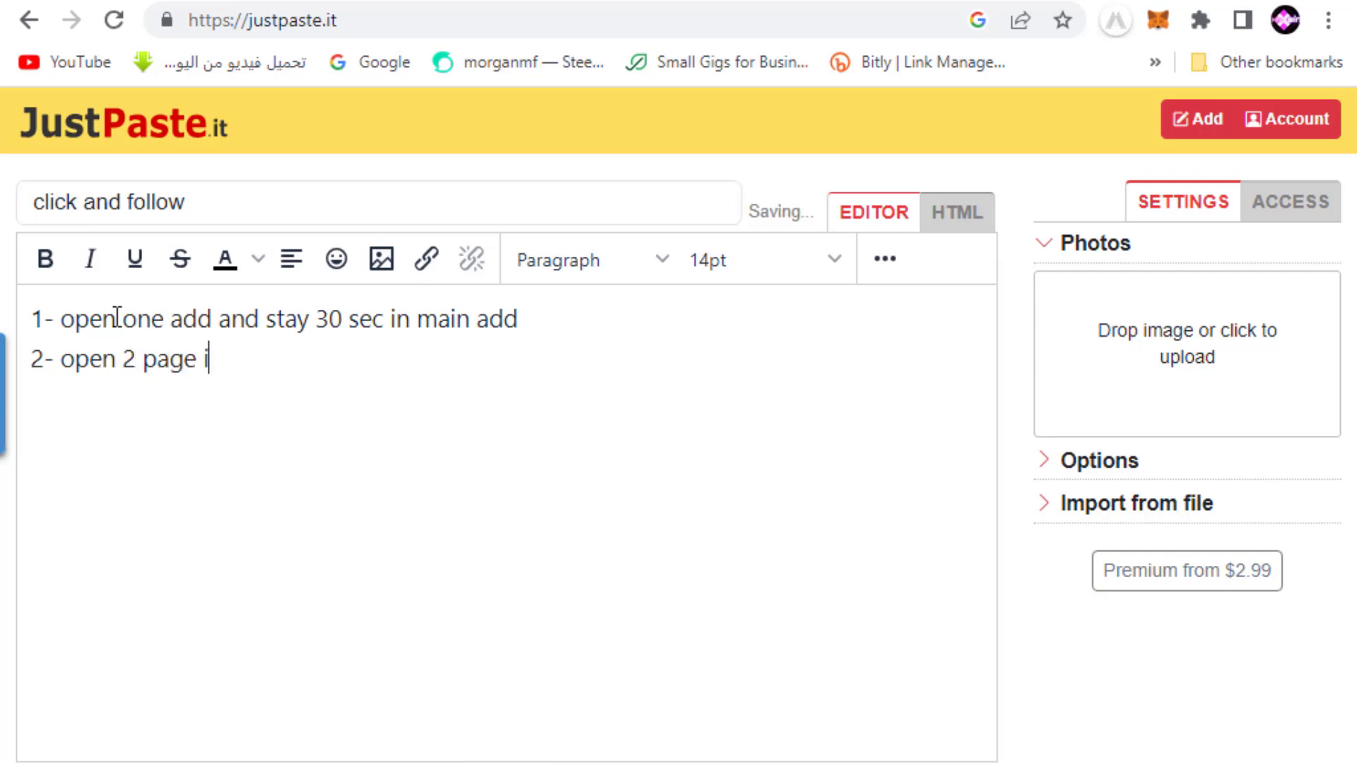
text(nside )
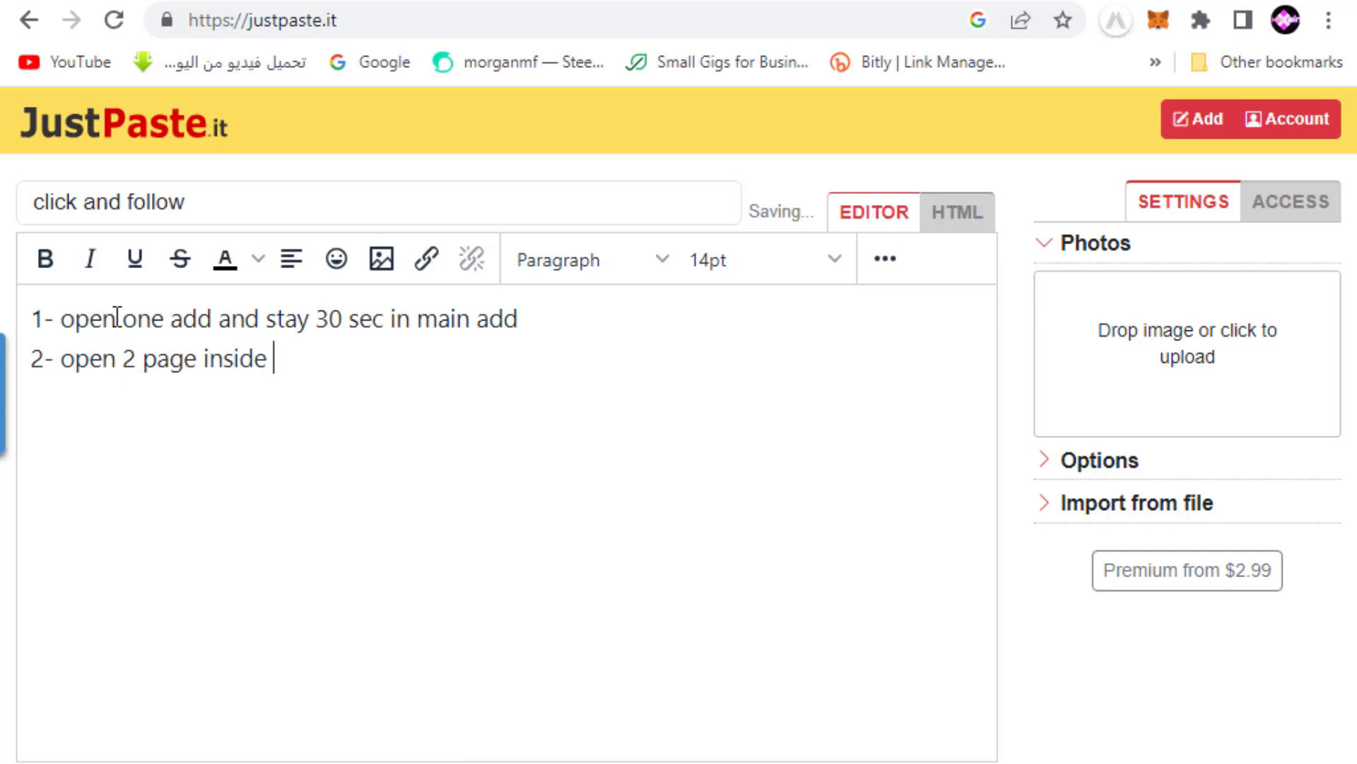
text(the add)
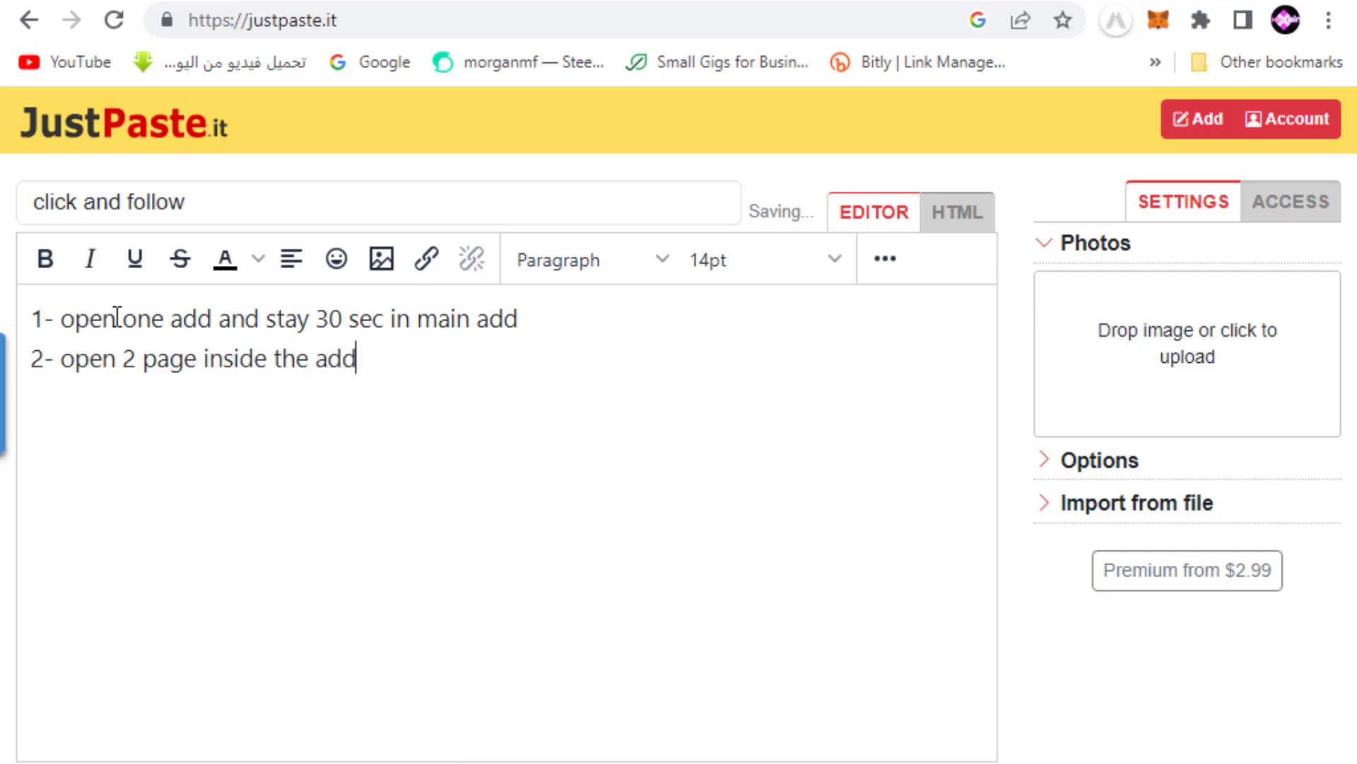
Add the lines "for proof" and "give me main add and 2 page inside the add" to the note
key(Return)
text(for proo)
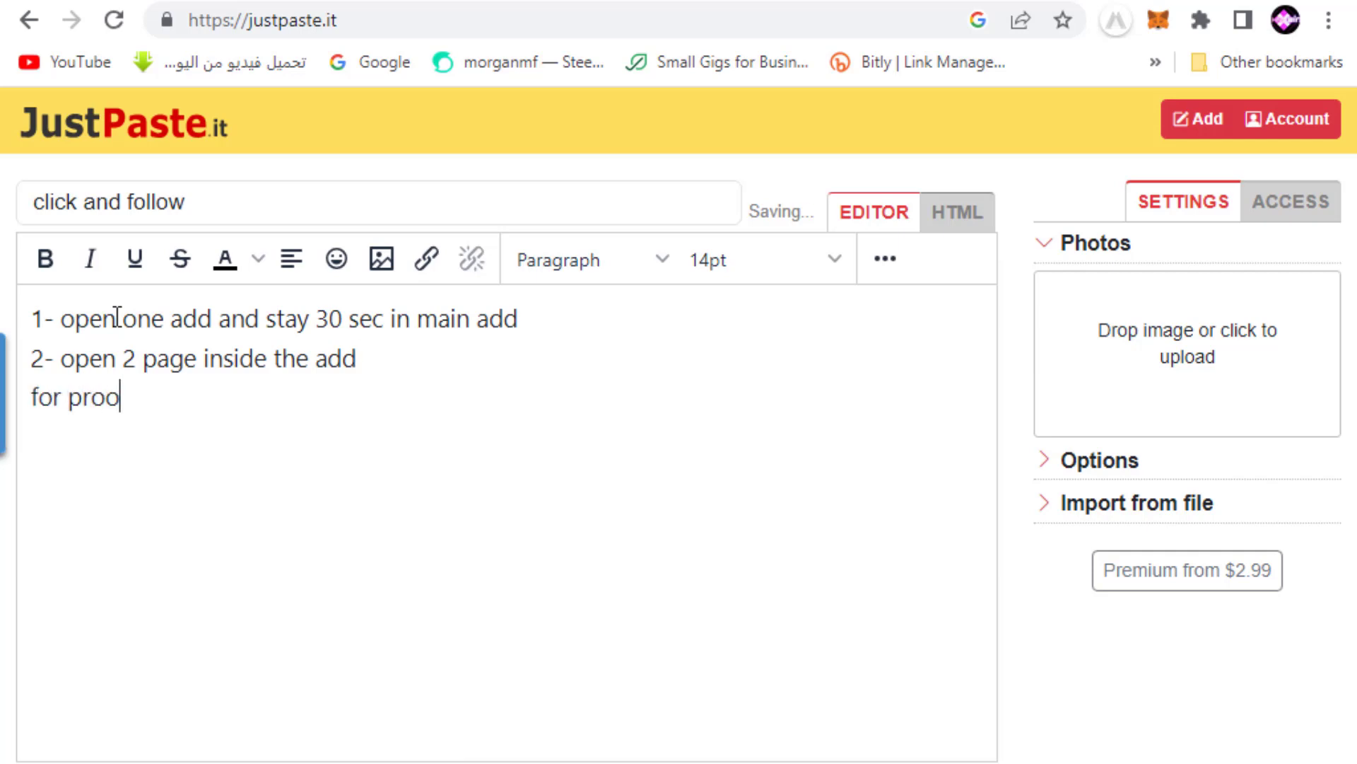
text(f )
text(givee)
key(BackSpace)
text(me ma)
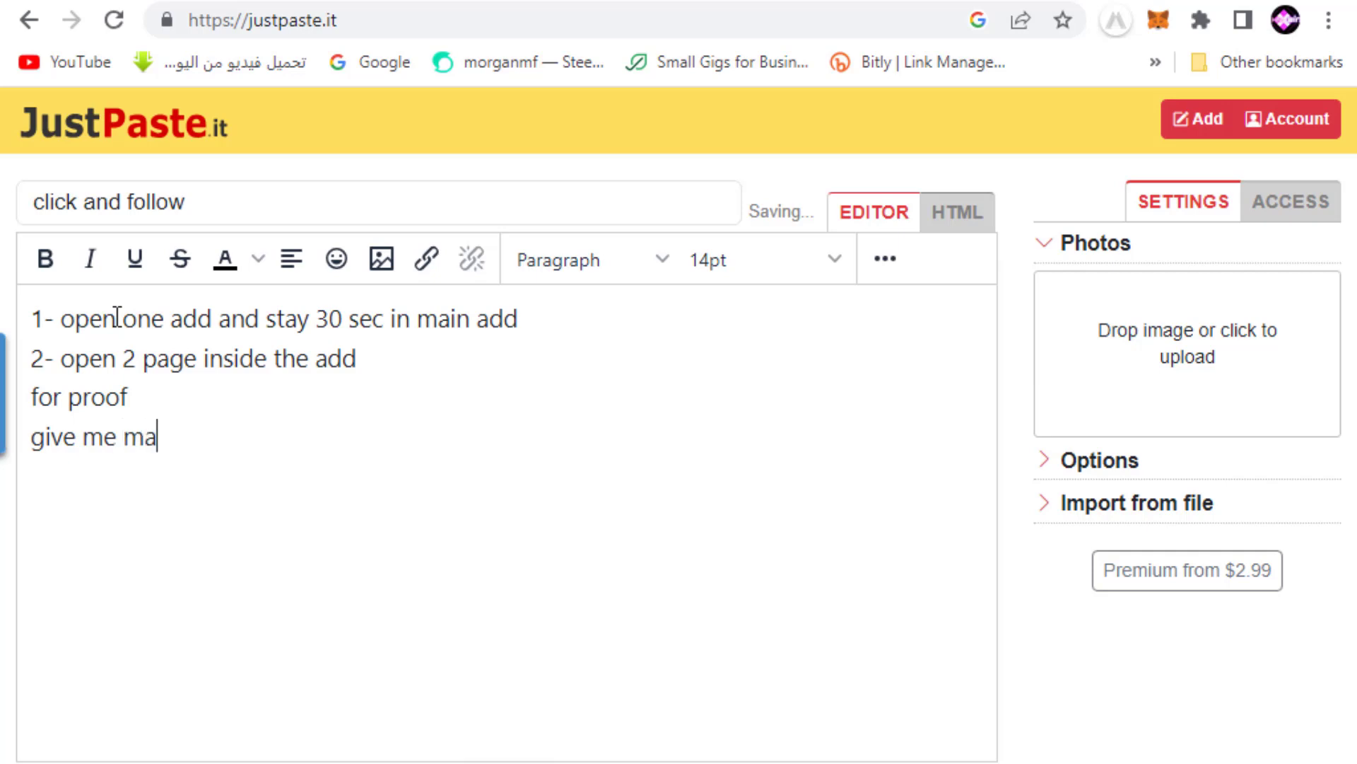
text(in add and )
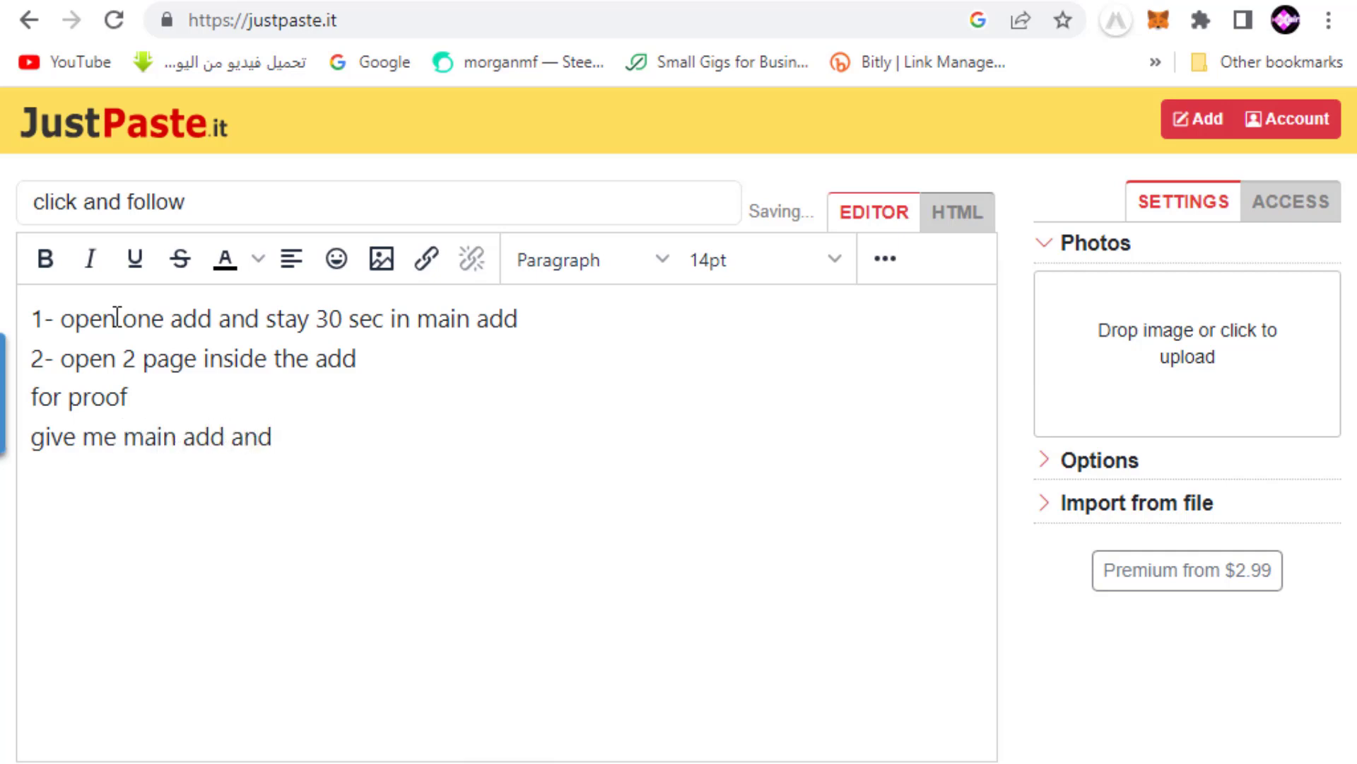
text(2 page insi)
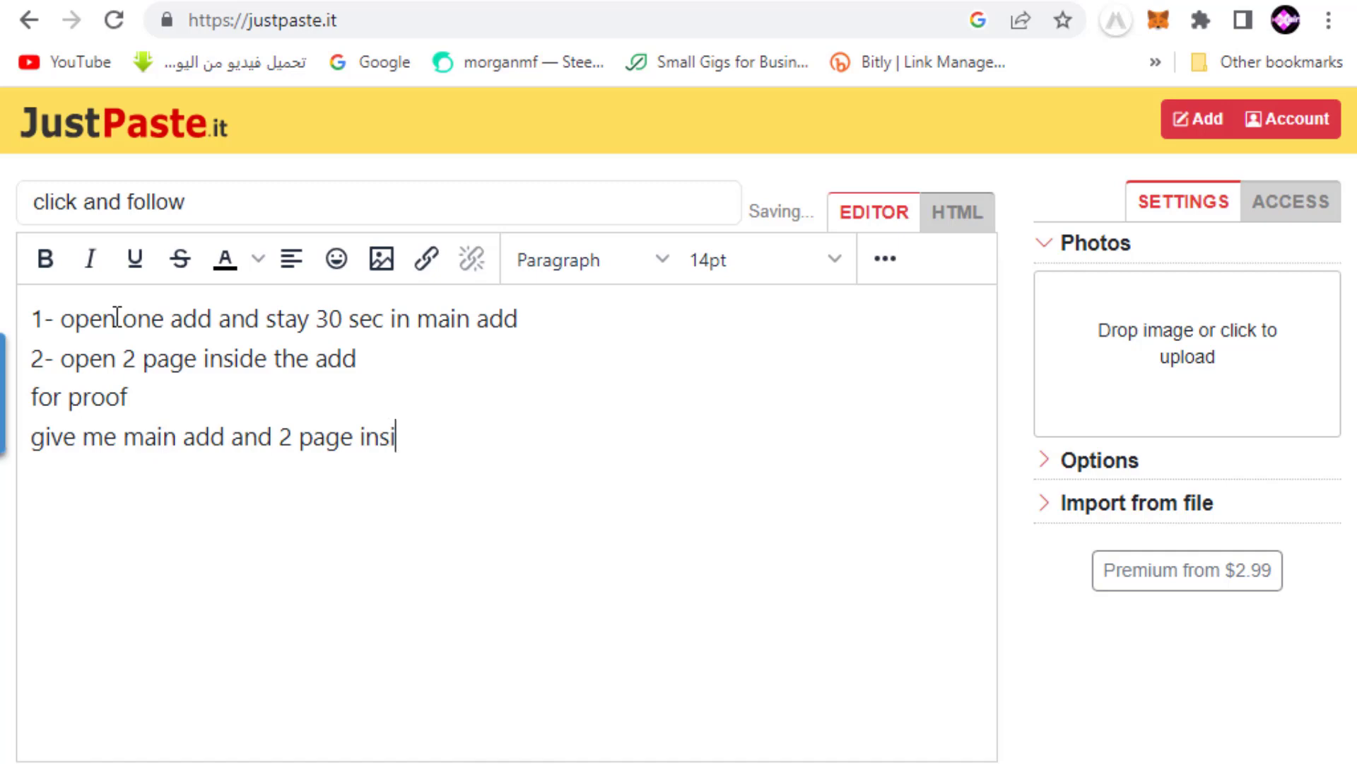
text(de the add)
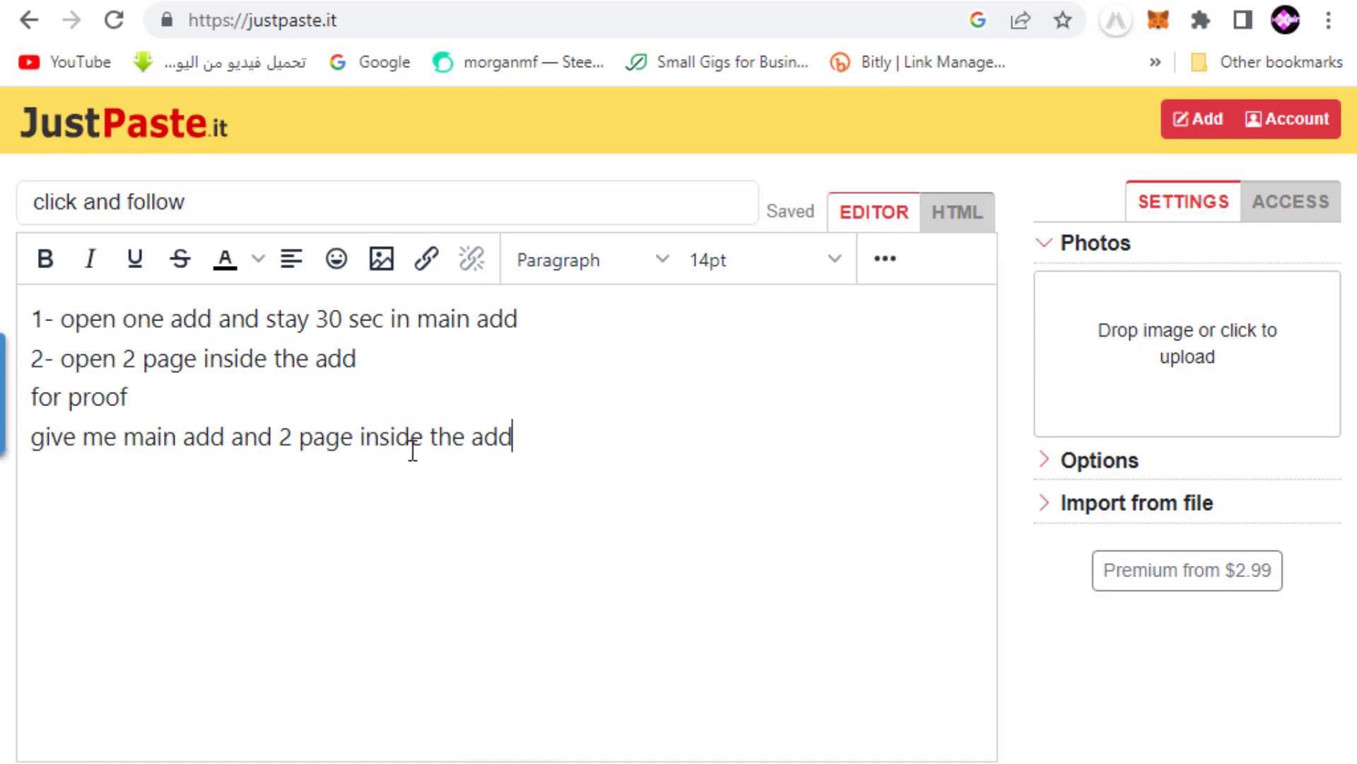
End the note with a new line reading "i will follow your ip"
key(Return)
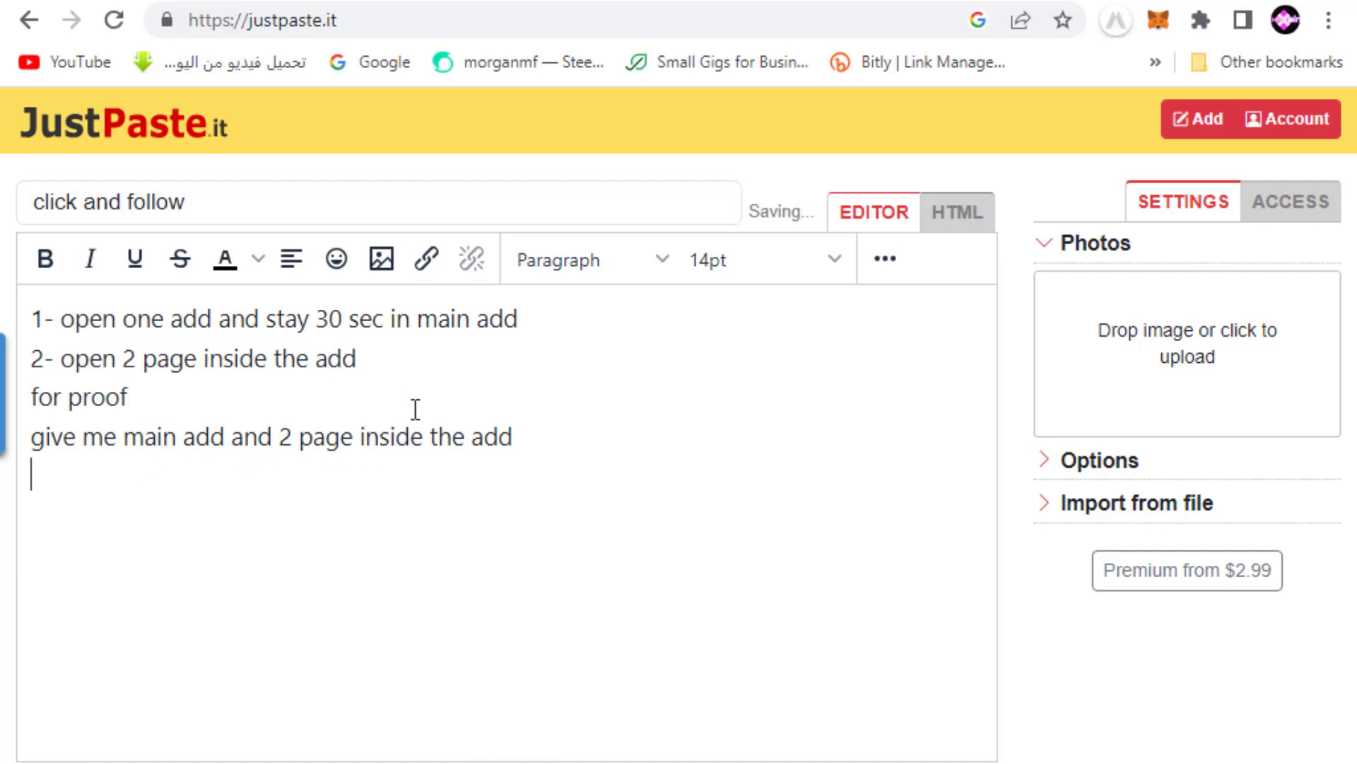
text(i will foll)
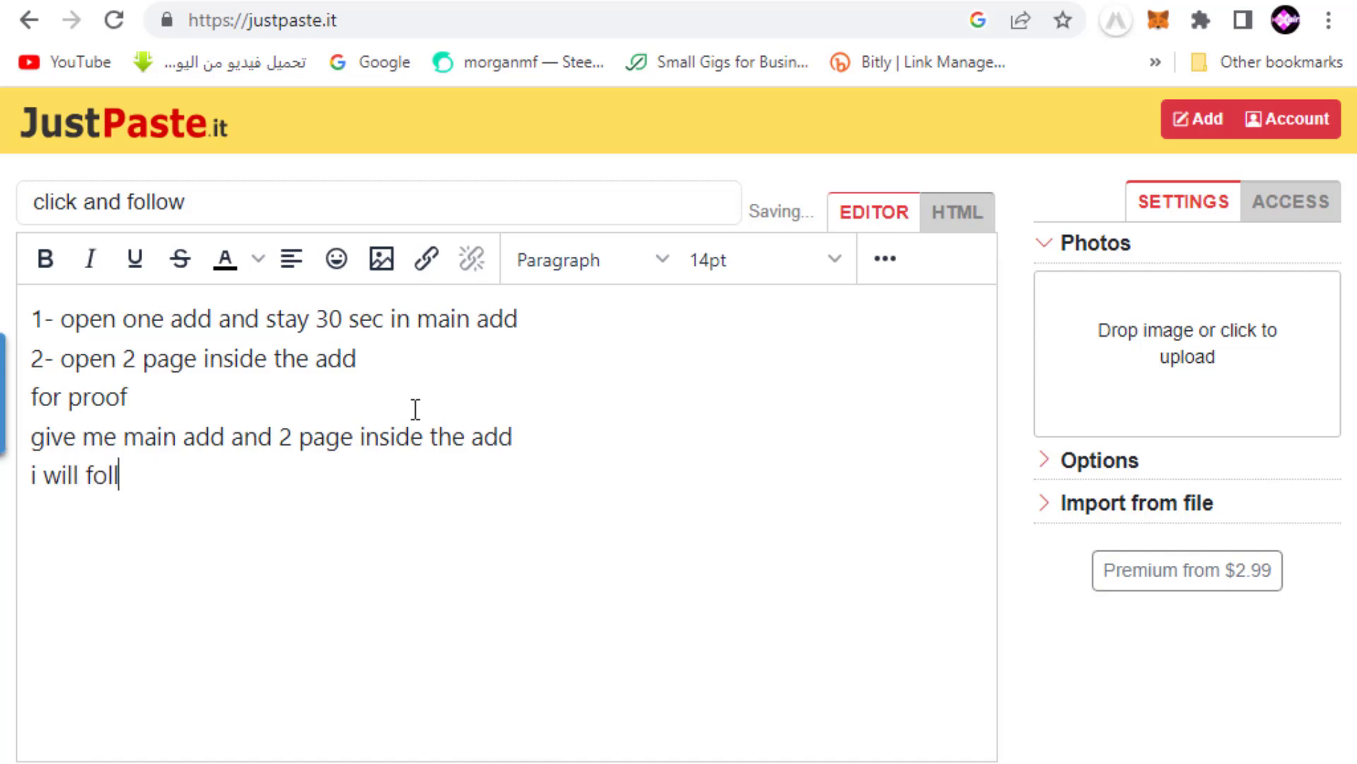
text(ow your ip)
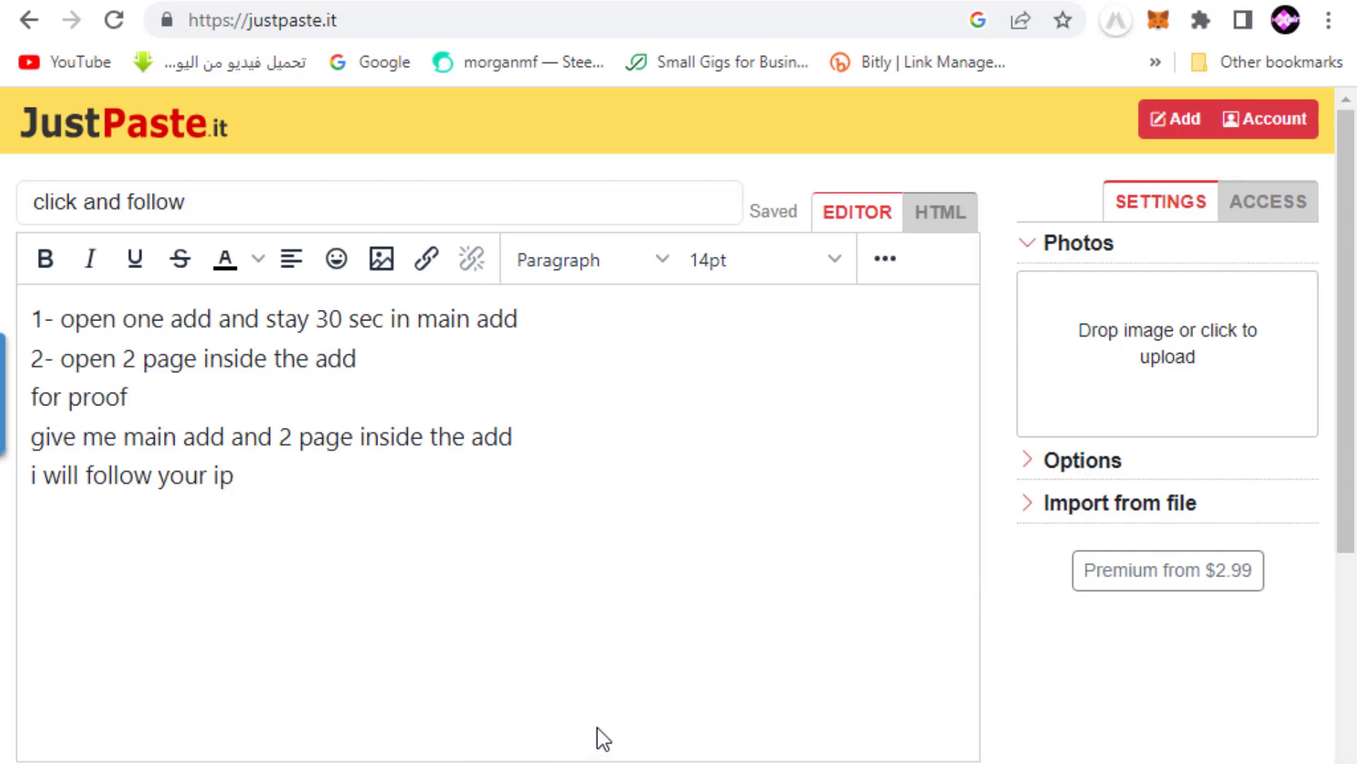
Select all five koala images in the anti-robot test and publish the "click and follow" note
scroll(600, 735, down, 8)
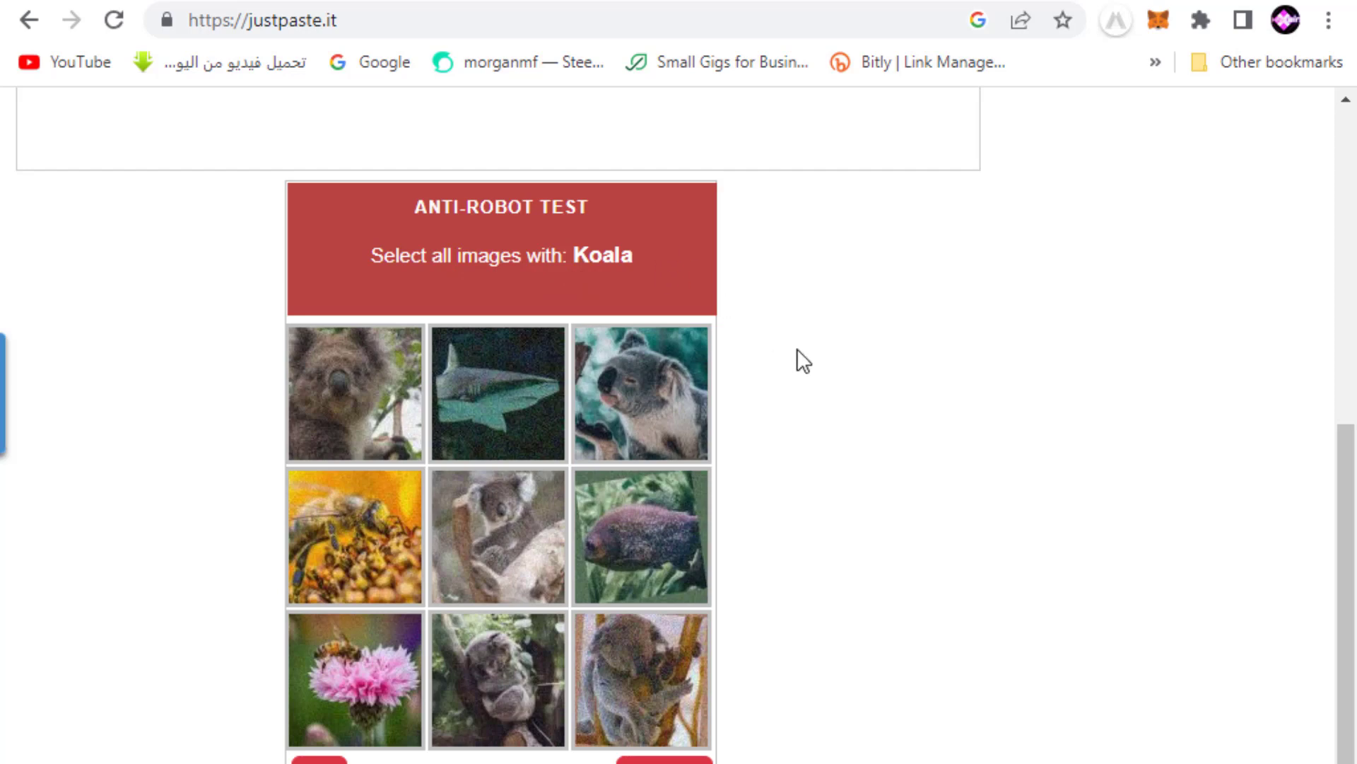
click(378, 404)
click(641, 401)
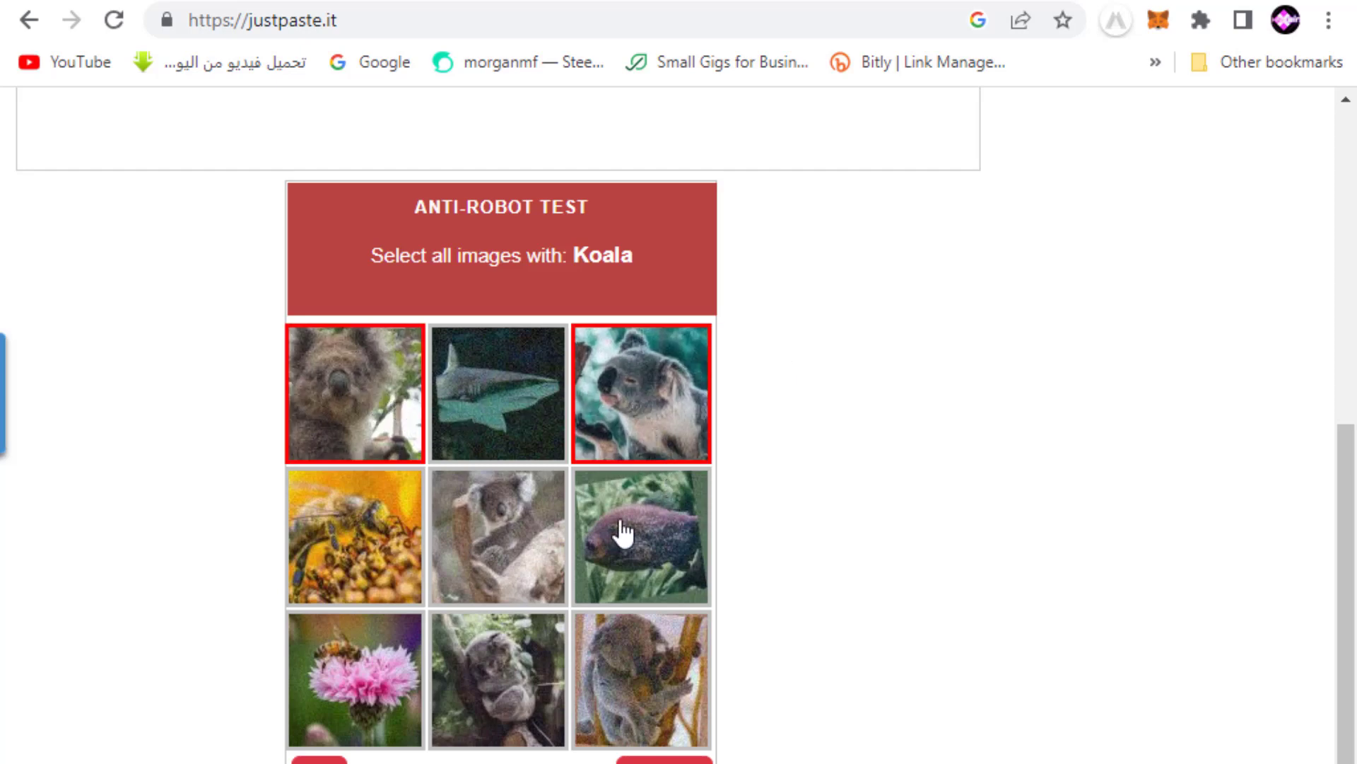
click(521, 546)
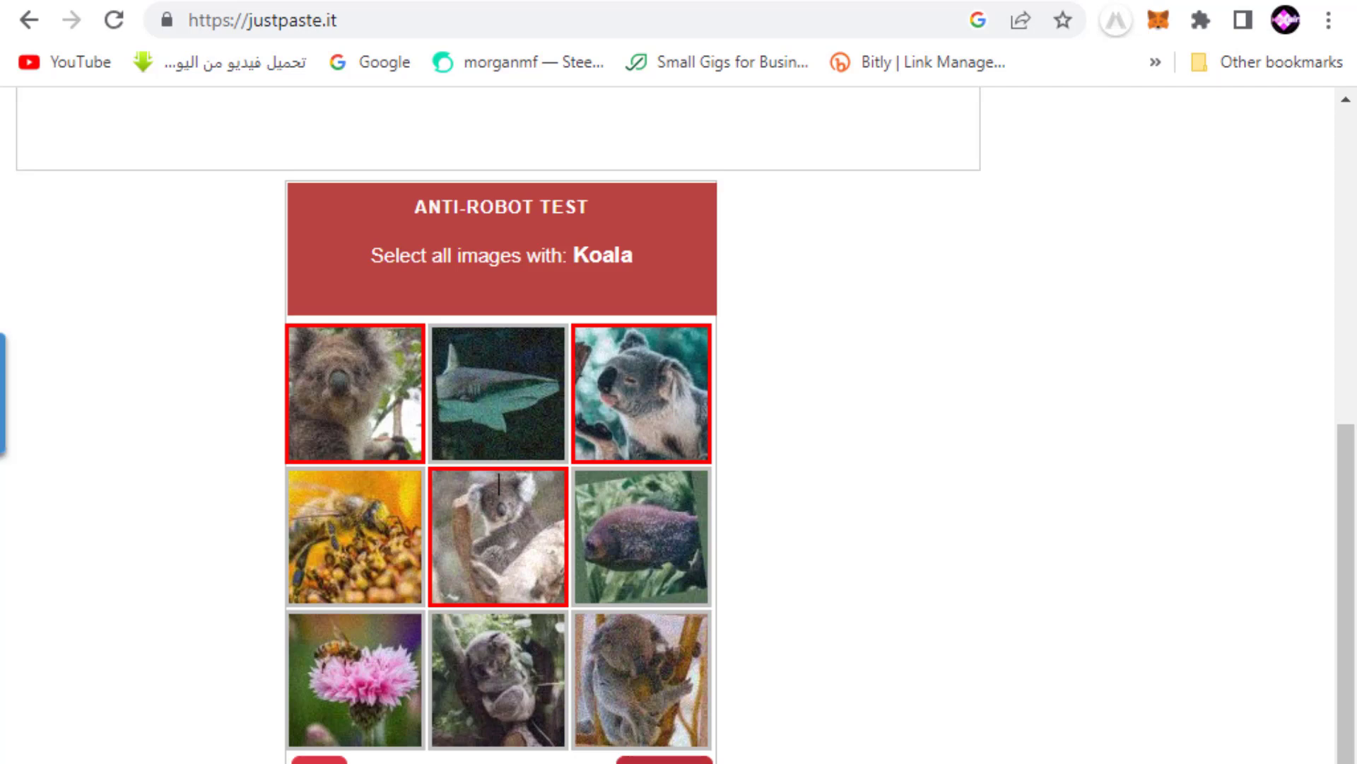
click(651, 704)
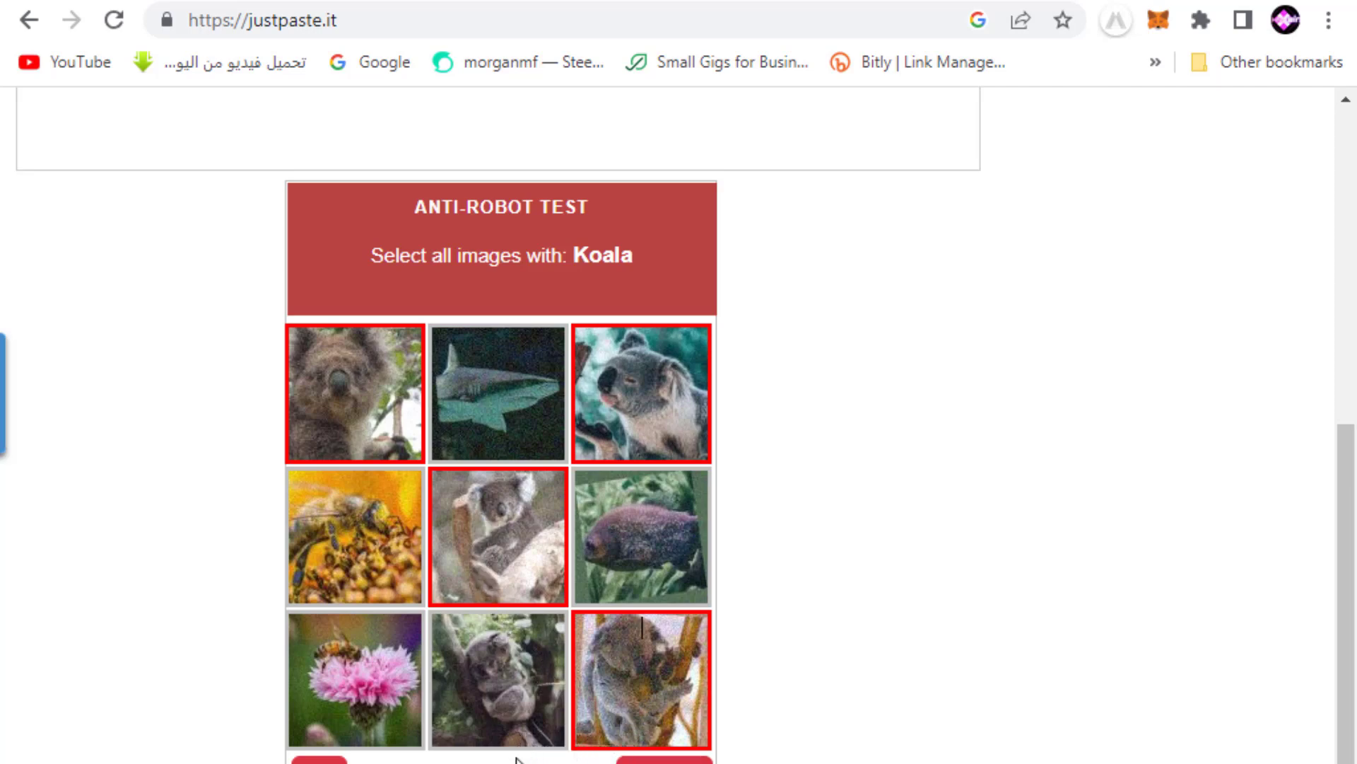
click(519, 711)
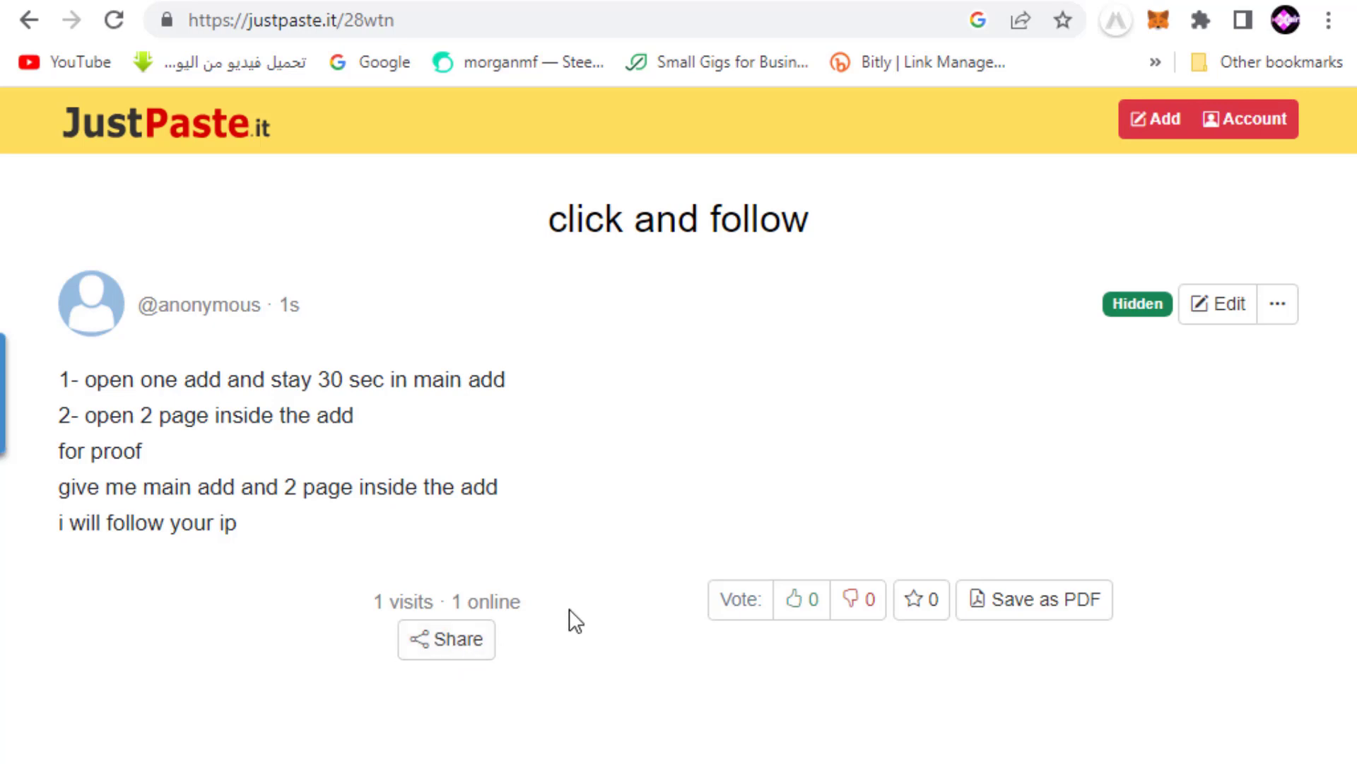
Copy the published note's share link
click(481, 636)
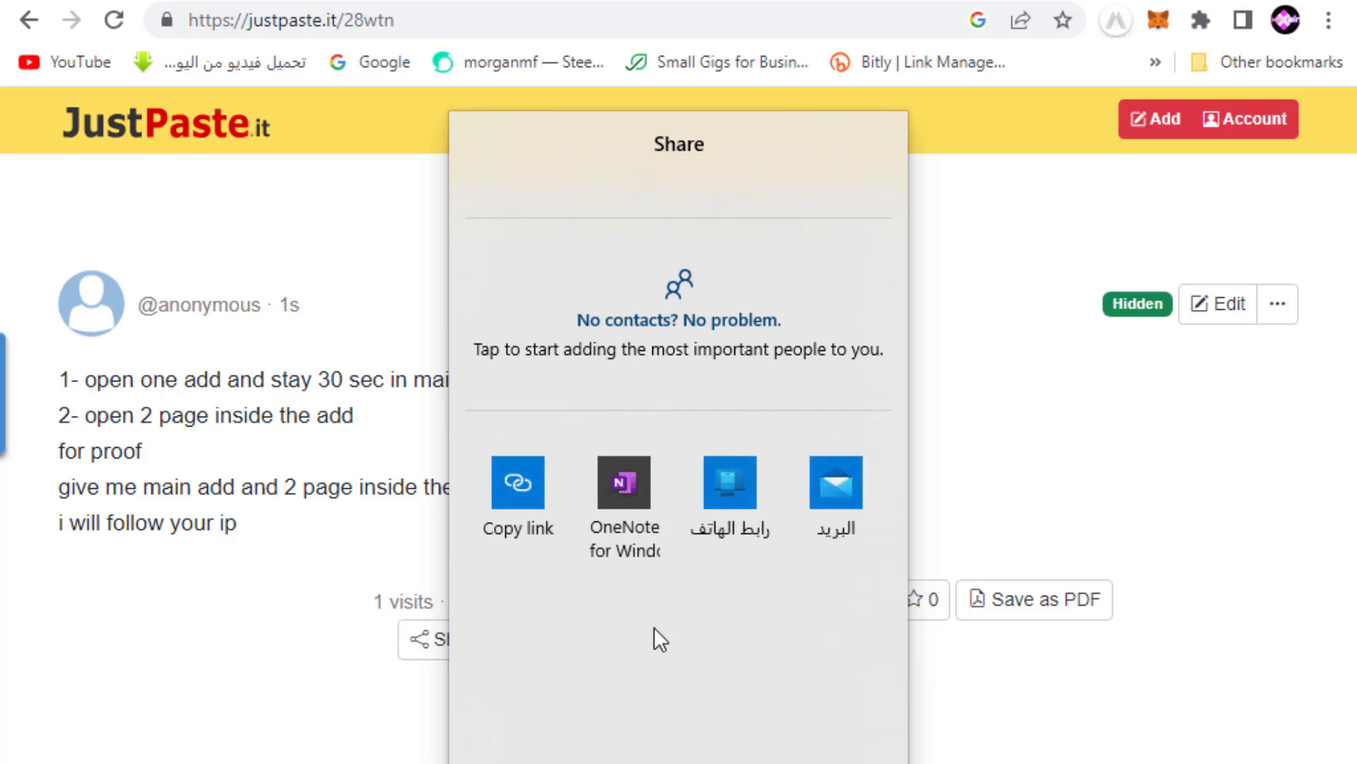
click(516, 482)
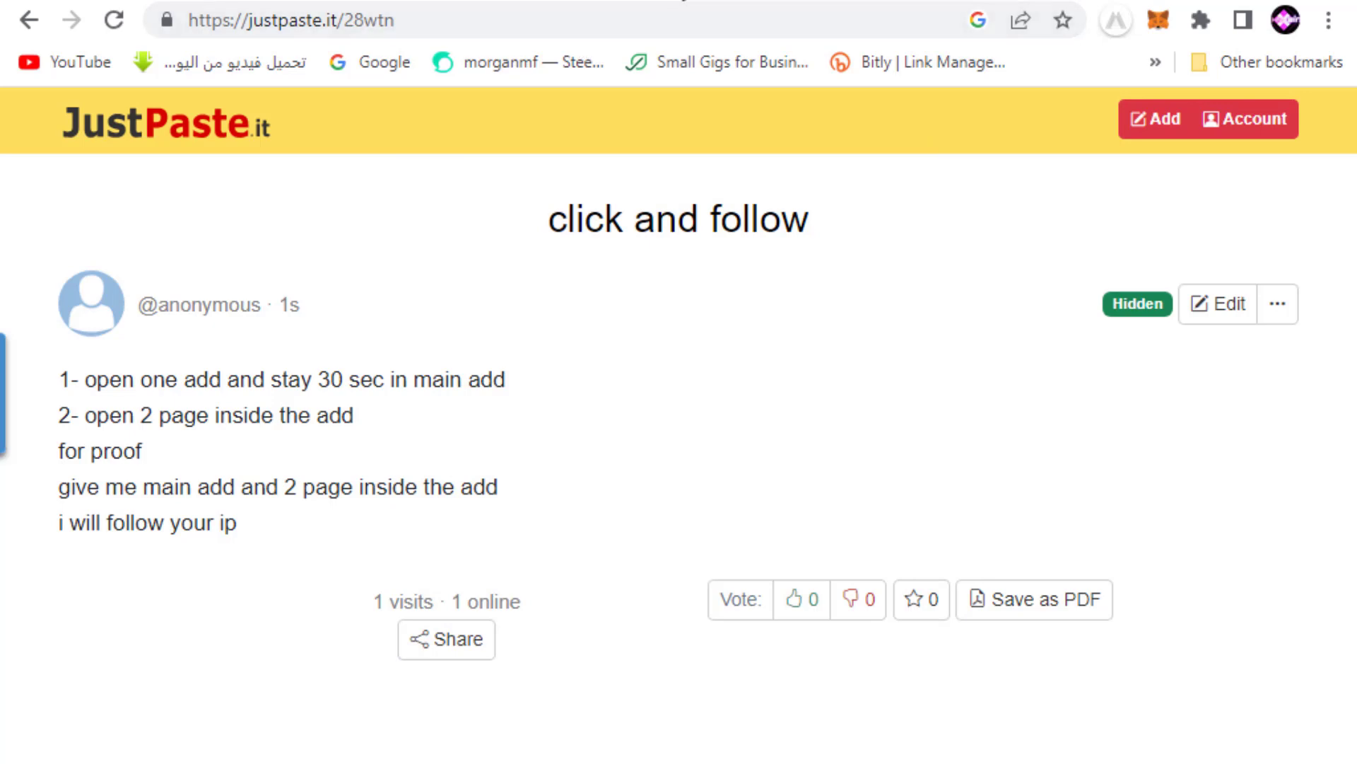
click(648, 10)
key(BackSpace)
right_click(509, 28)
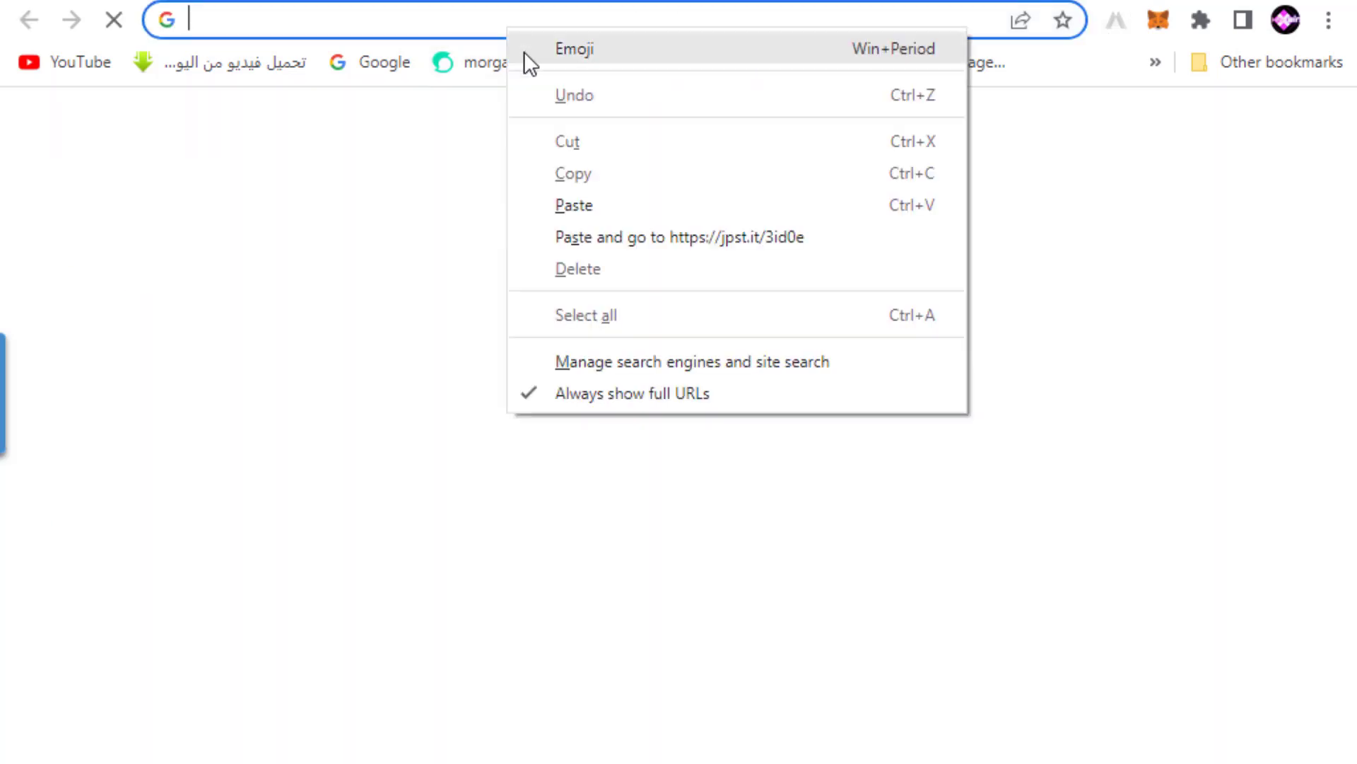
click(595, 233)
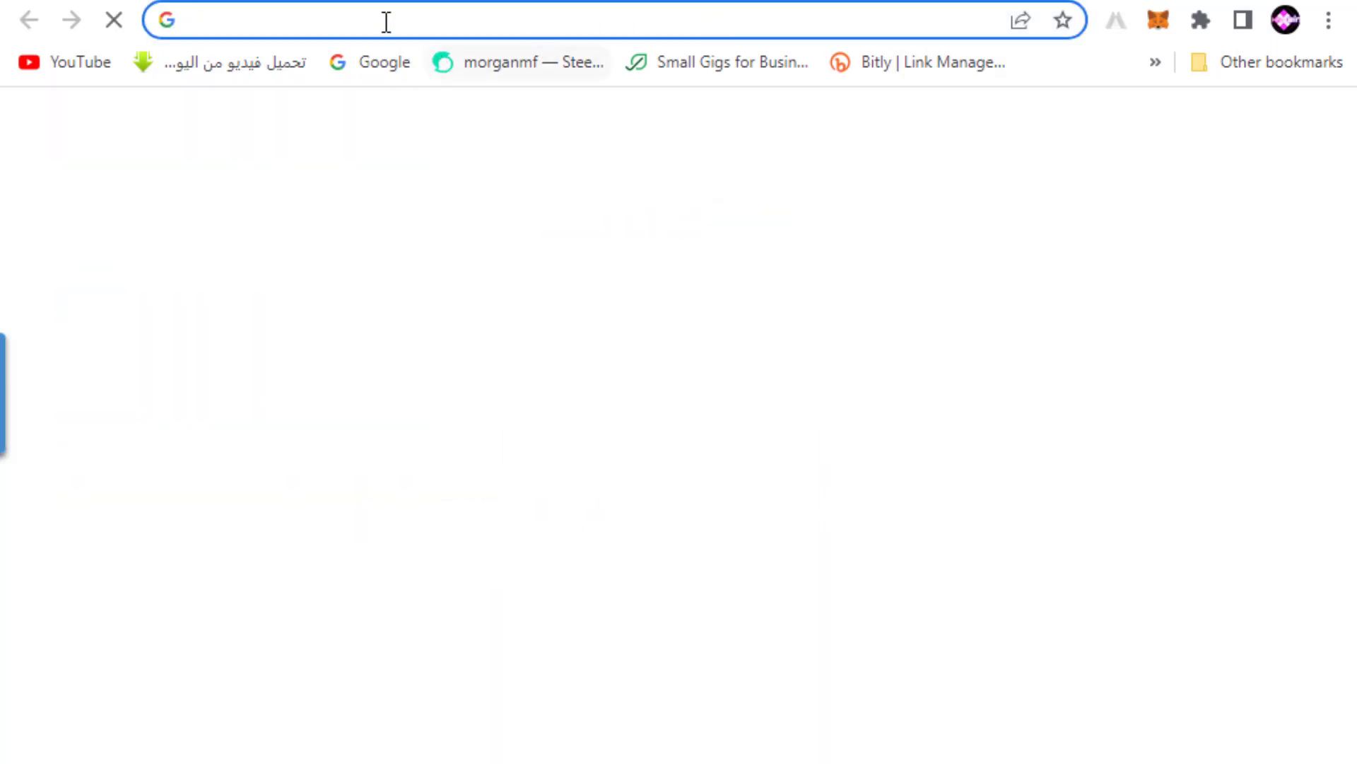
click(372, 15)
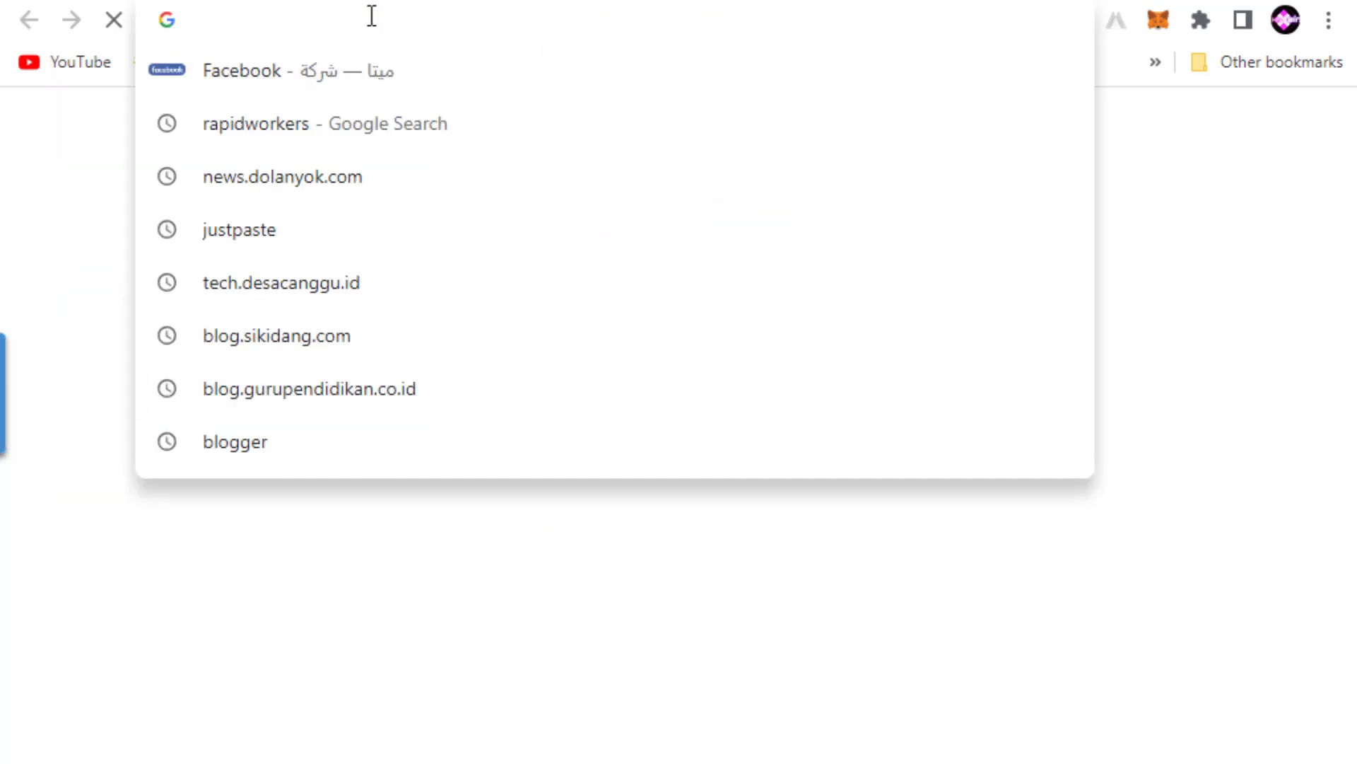
text(bi)
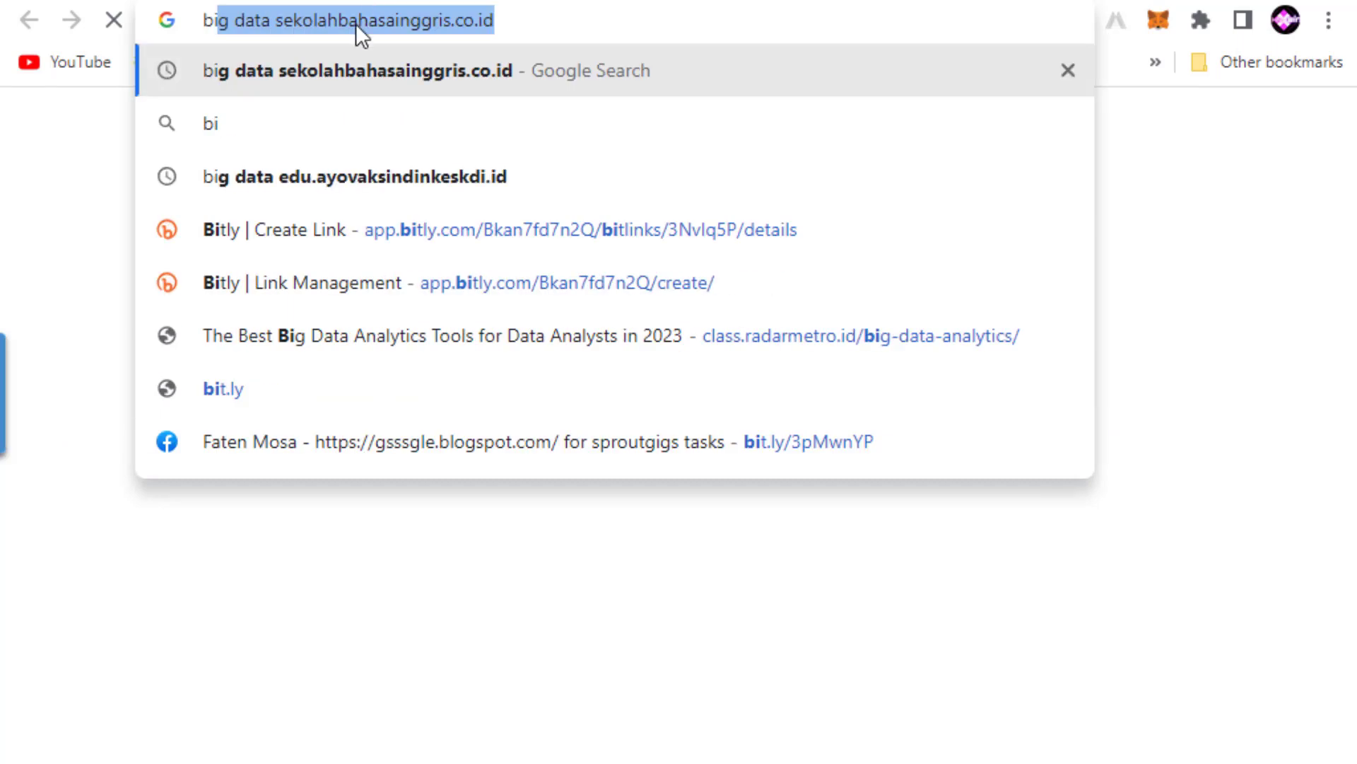
click(227, 229)
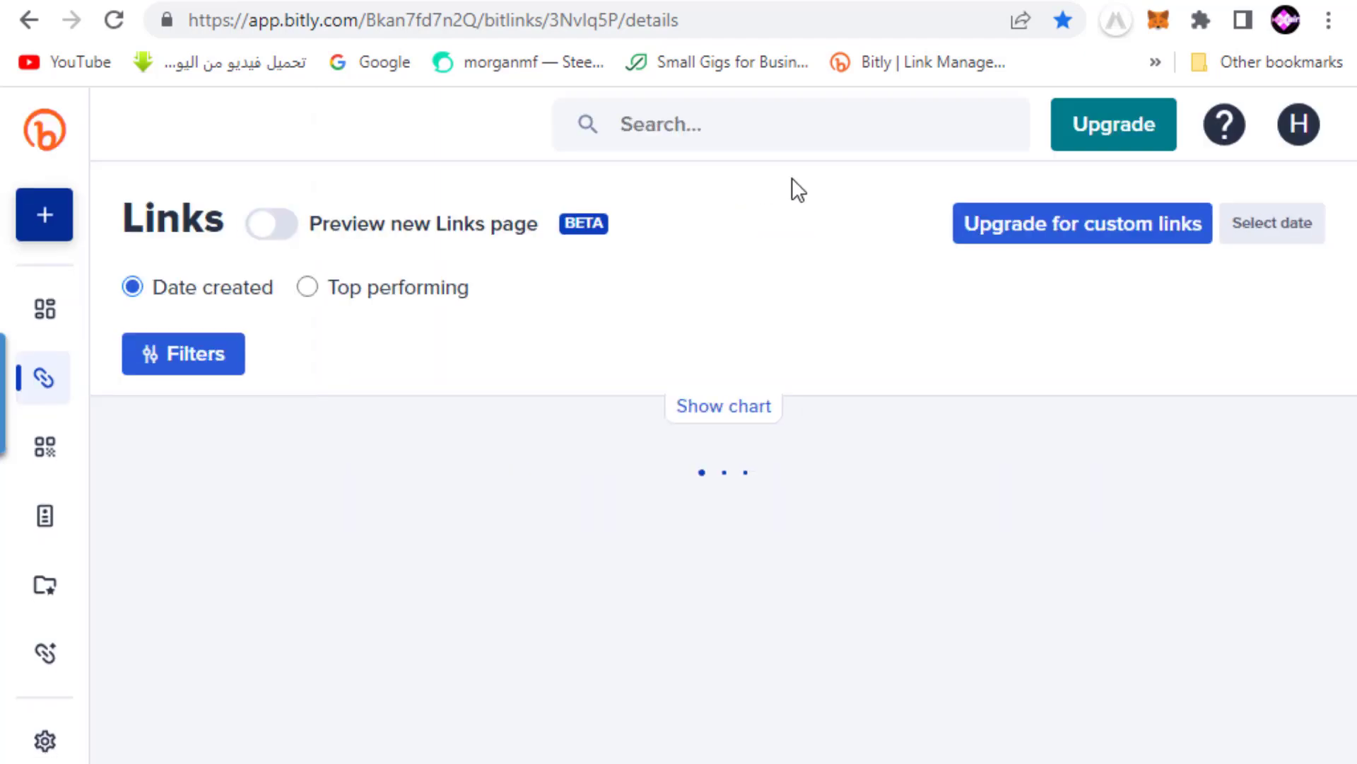
click(44, 216)
click(158, 234)
right_click(396, 419)
click(454, 631)
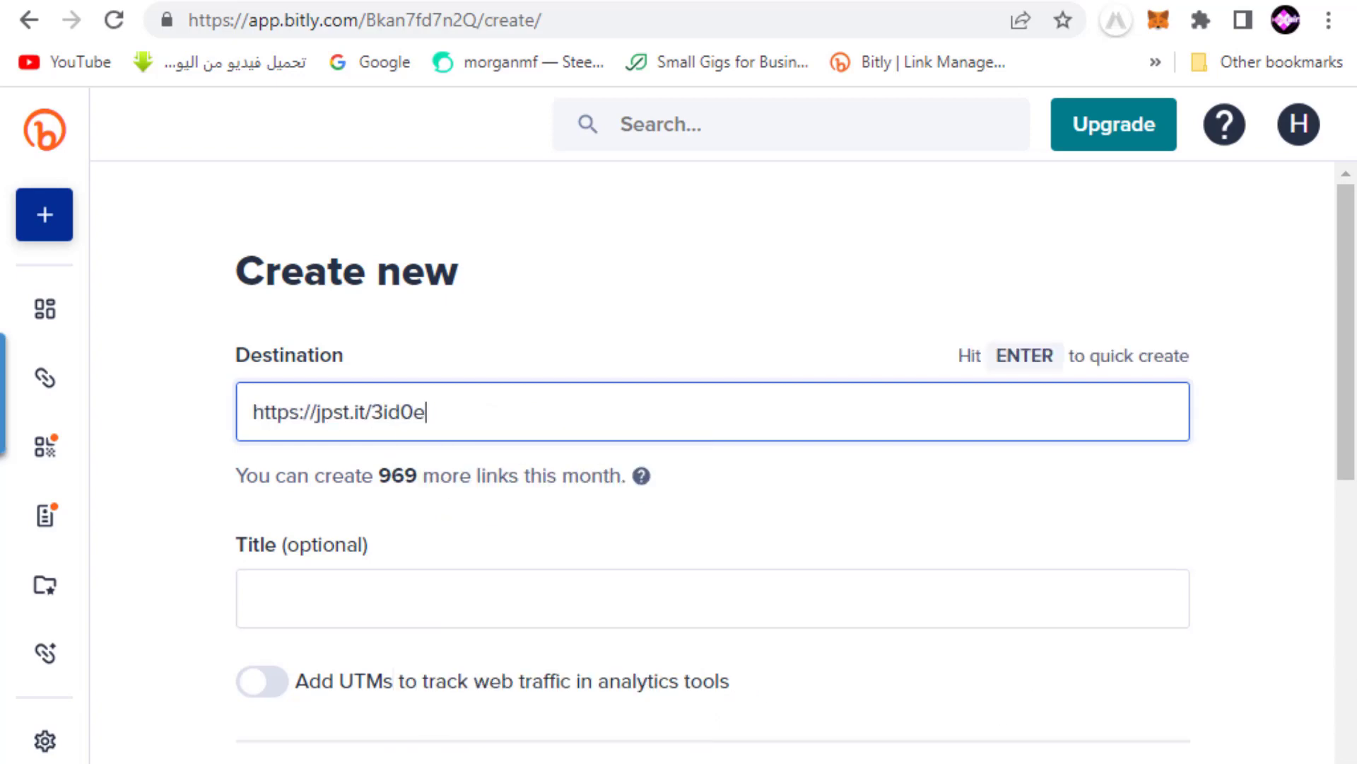
key(Return)
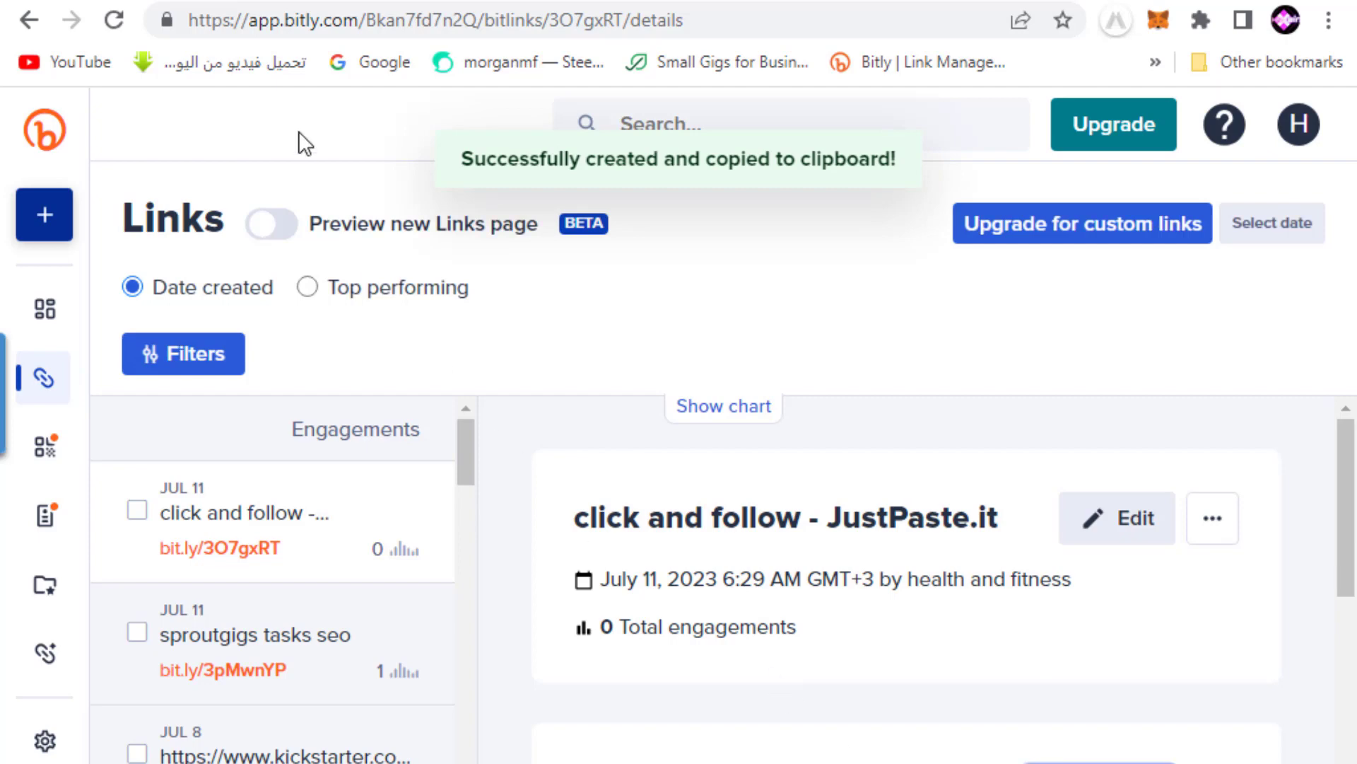
key(ctrl+Tab)
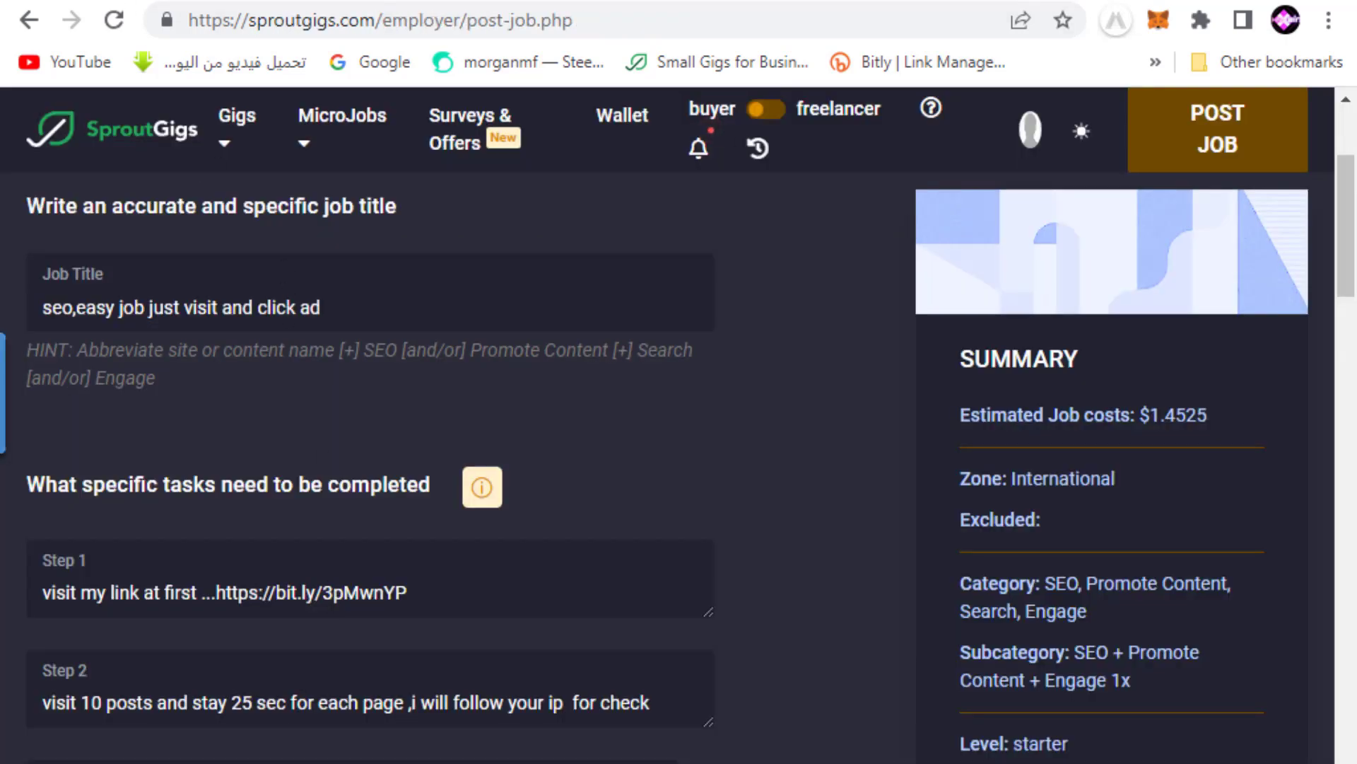
right_click(194, 760)
click(263, 609)
scroll(667, 507, down, 3)
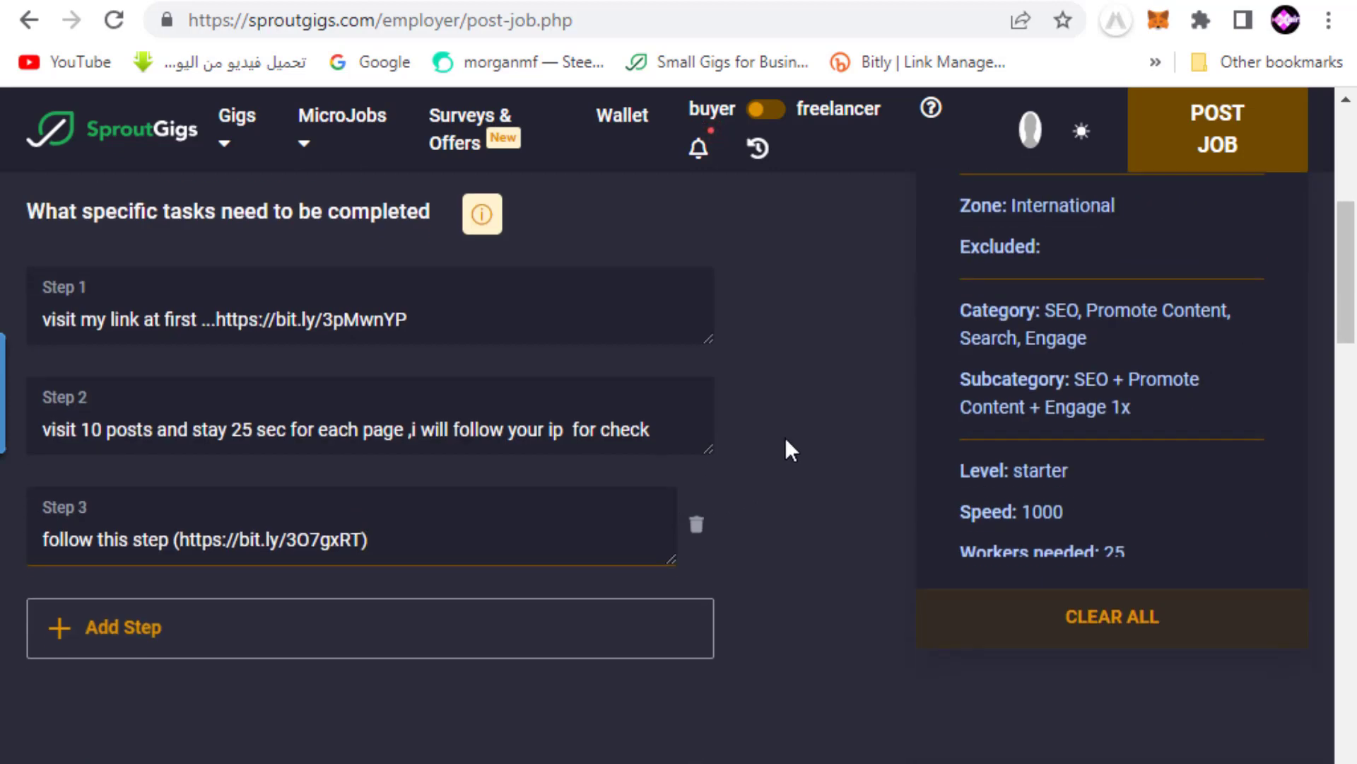
Enter "give me the link of post no 3" as the Proof 1 requirement
scroll(785, 449, down, 3)
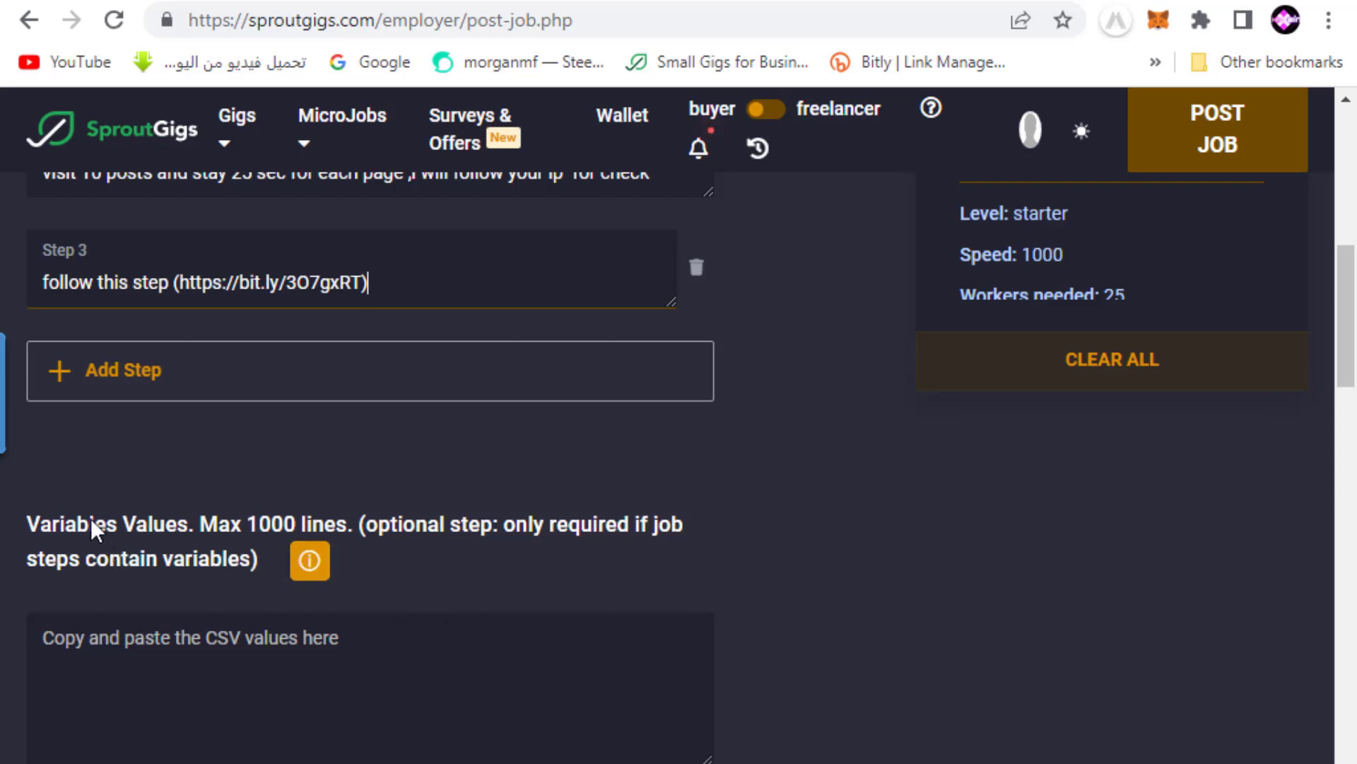
scroll(637, 559, down, 3)
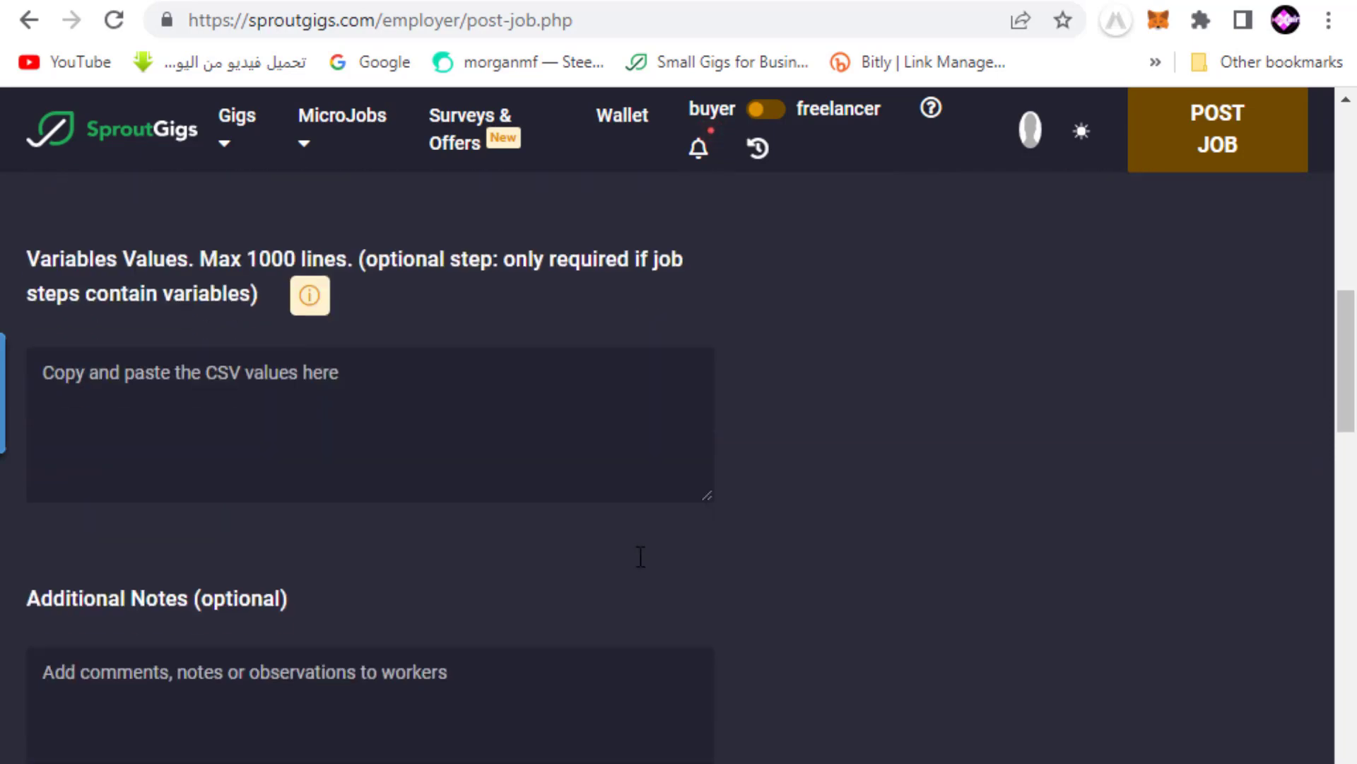
scroll(332, 591, down, 5)
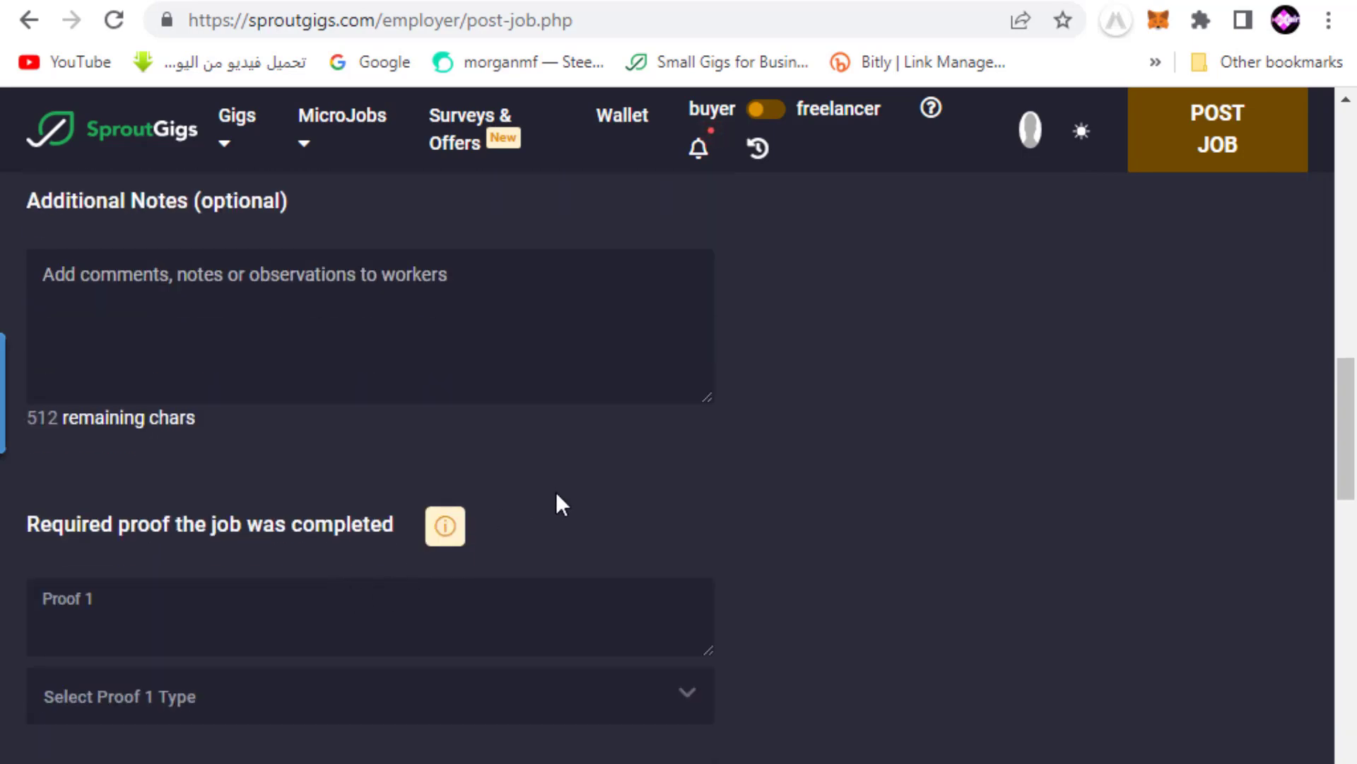
scroll(747, 514, down, 3)
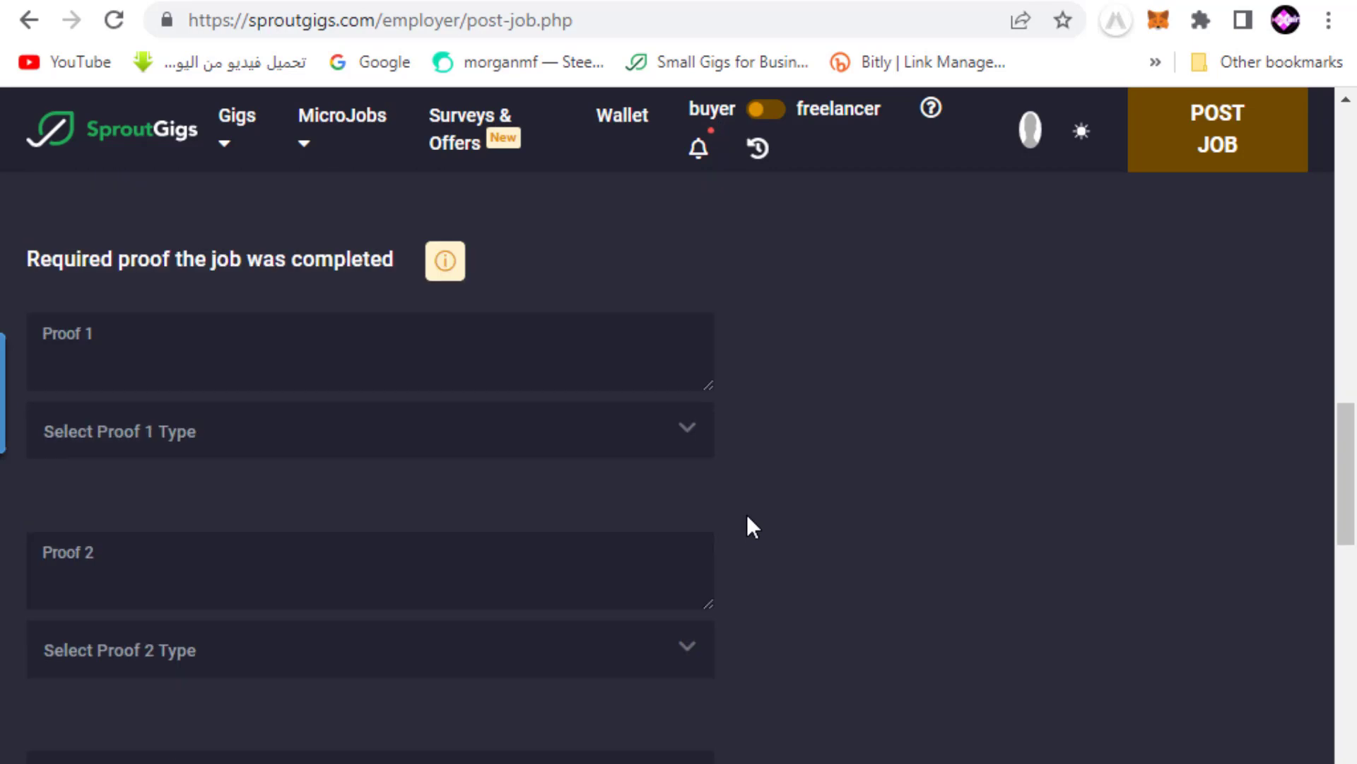
click(170, 353)
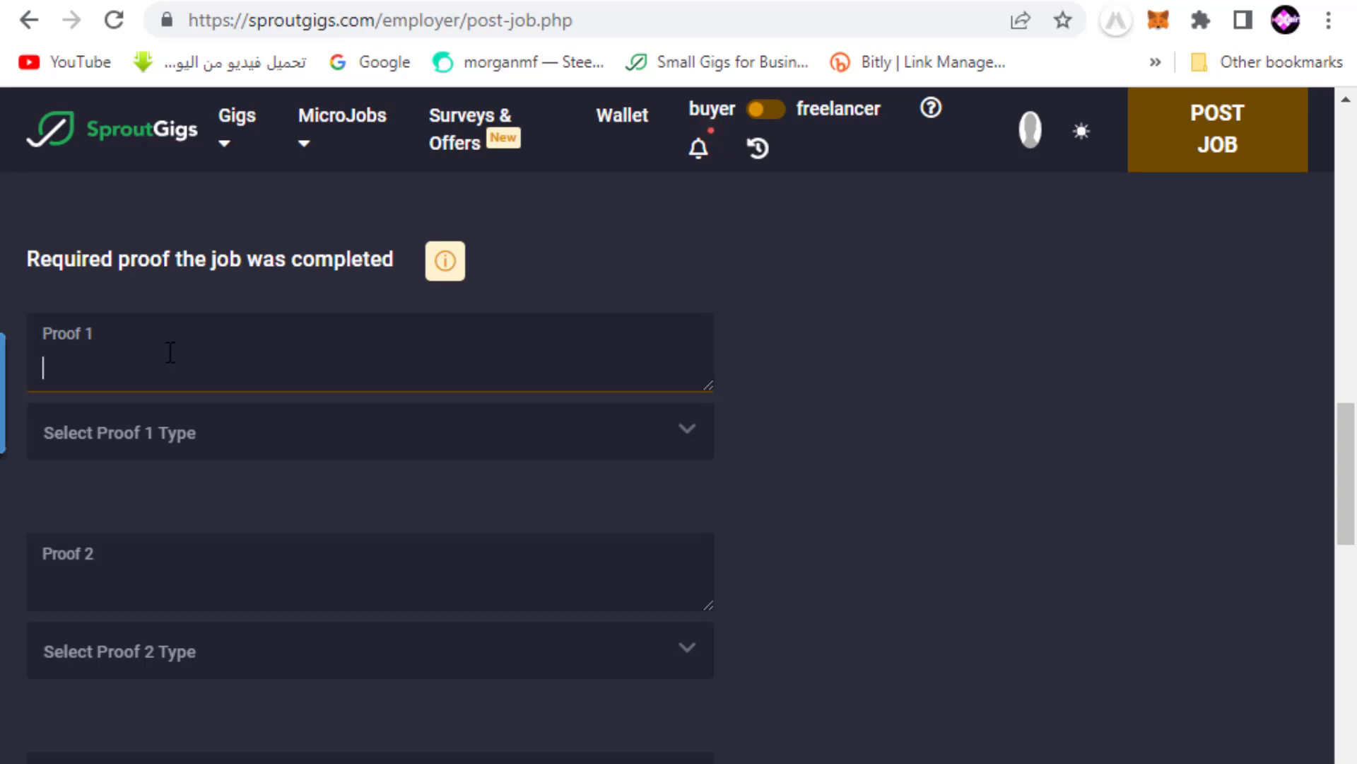
text(give me the link)
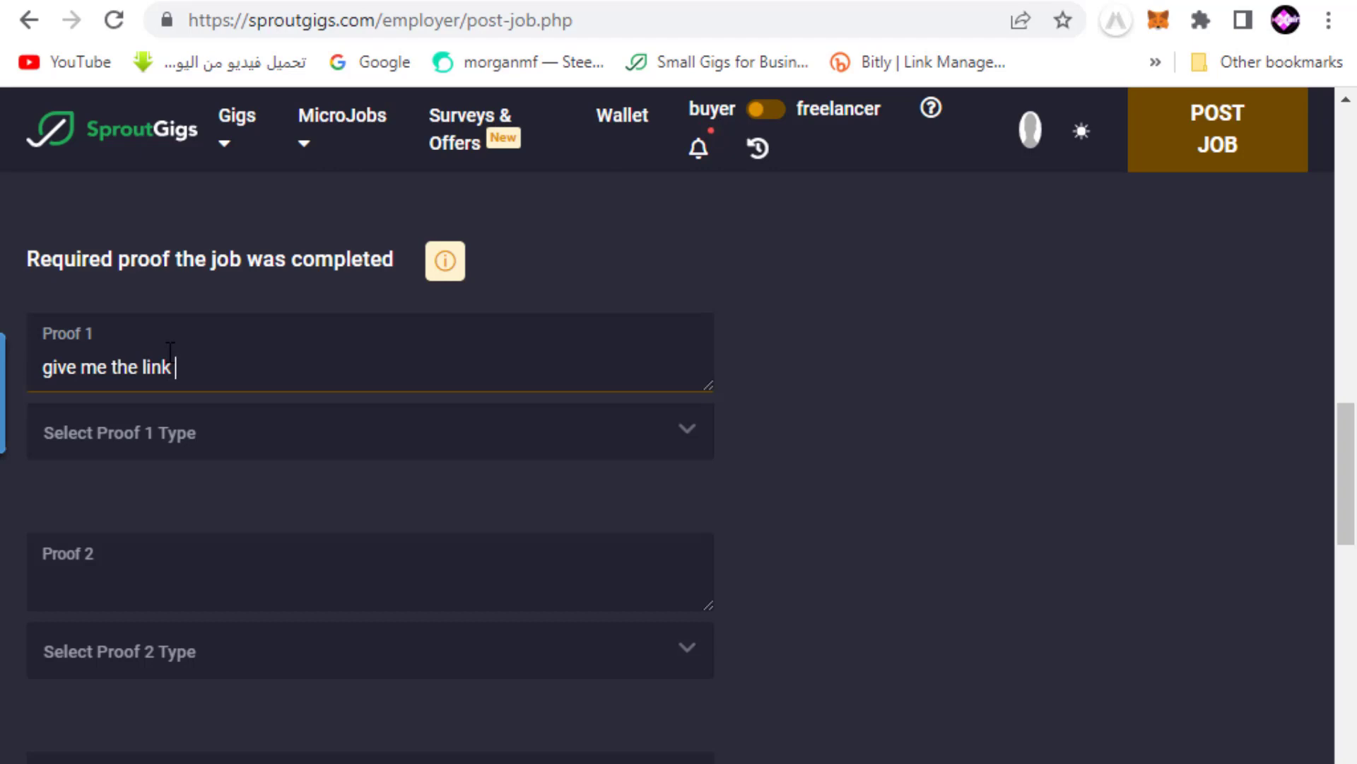
text( of post no 3)
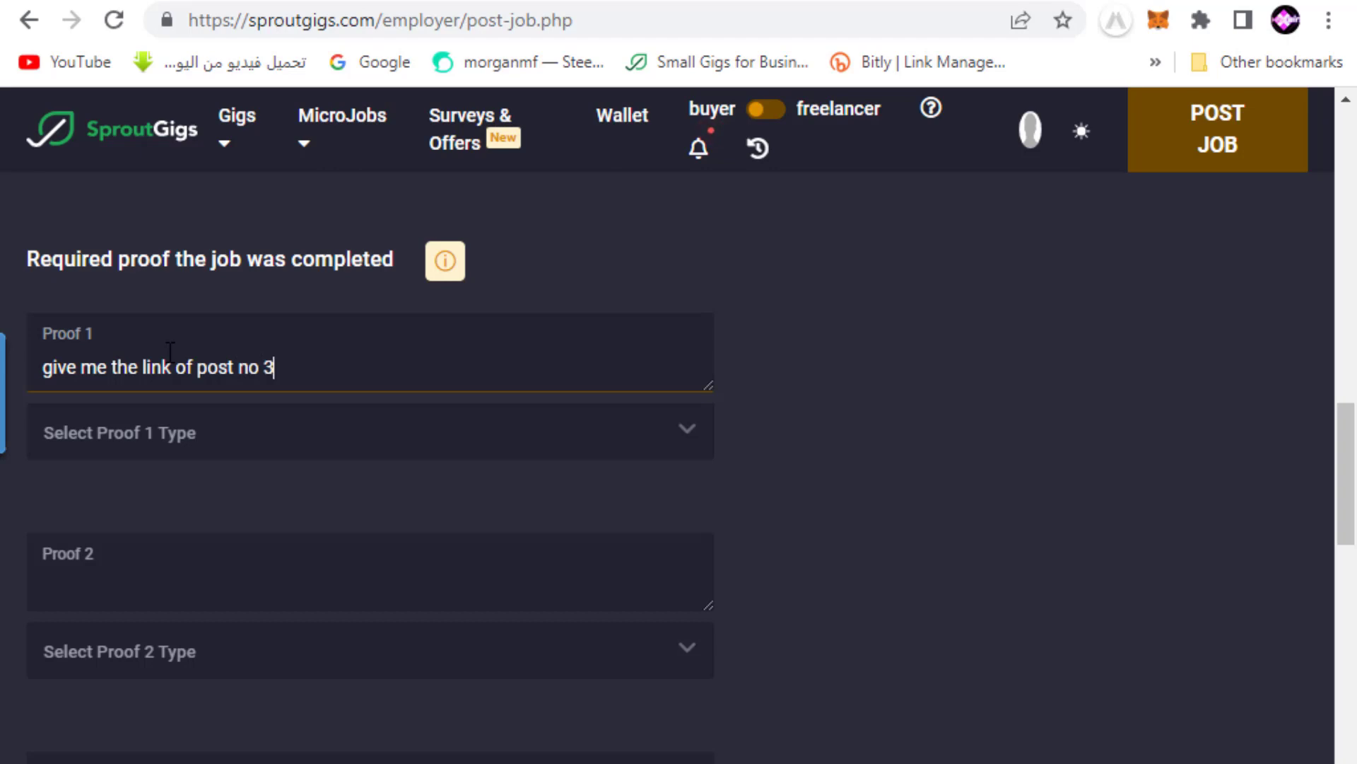
Copy the Proof 1 text into Proof 2 and change its ending so it reads "give me the link of post no5"
drag(281, 338, 42, 367)
right_click(60, 380)
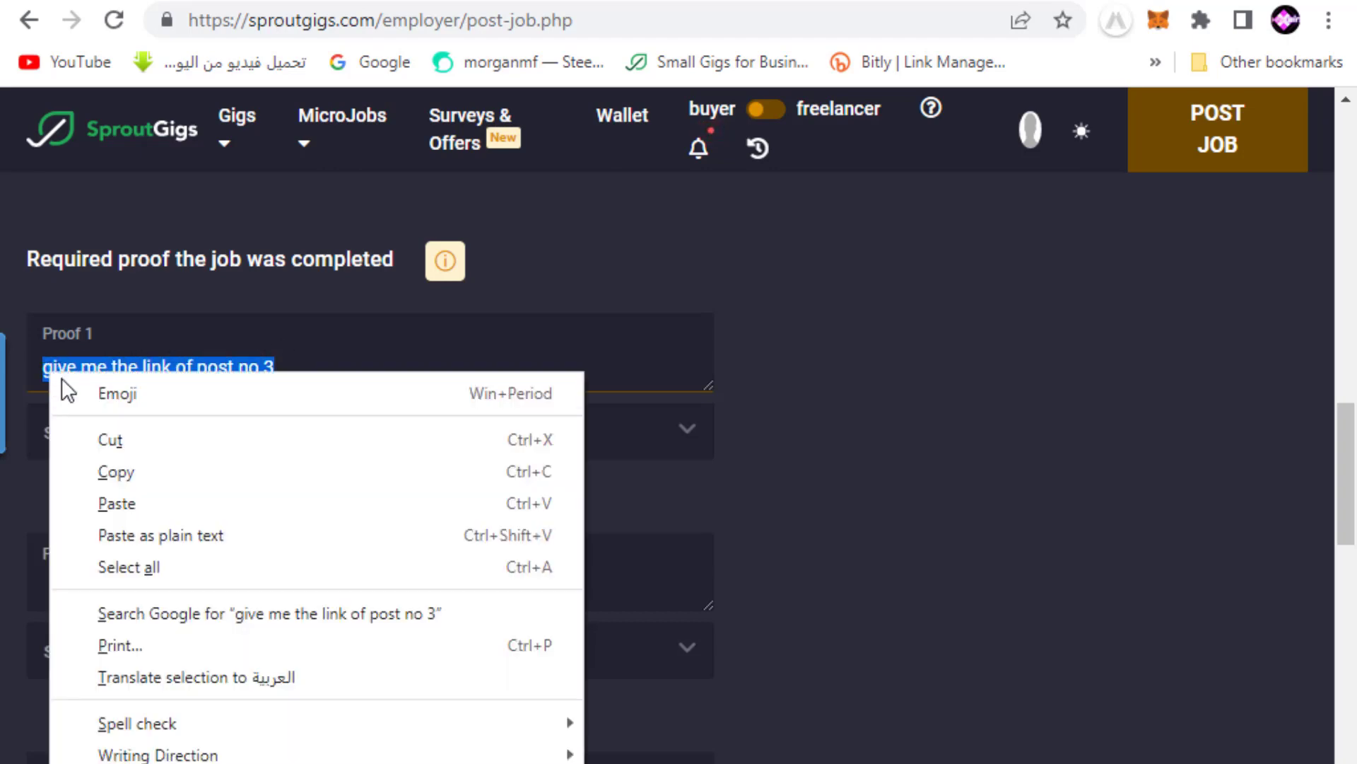
click(115, 474)
click(99, 558)
right_click(99, 564)
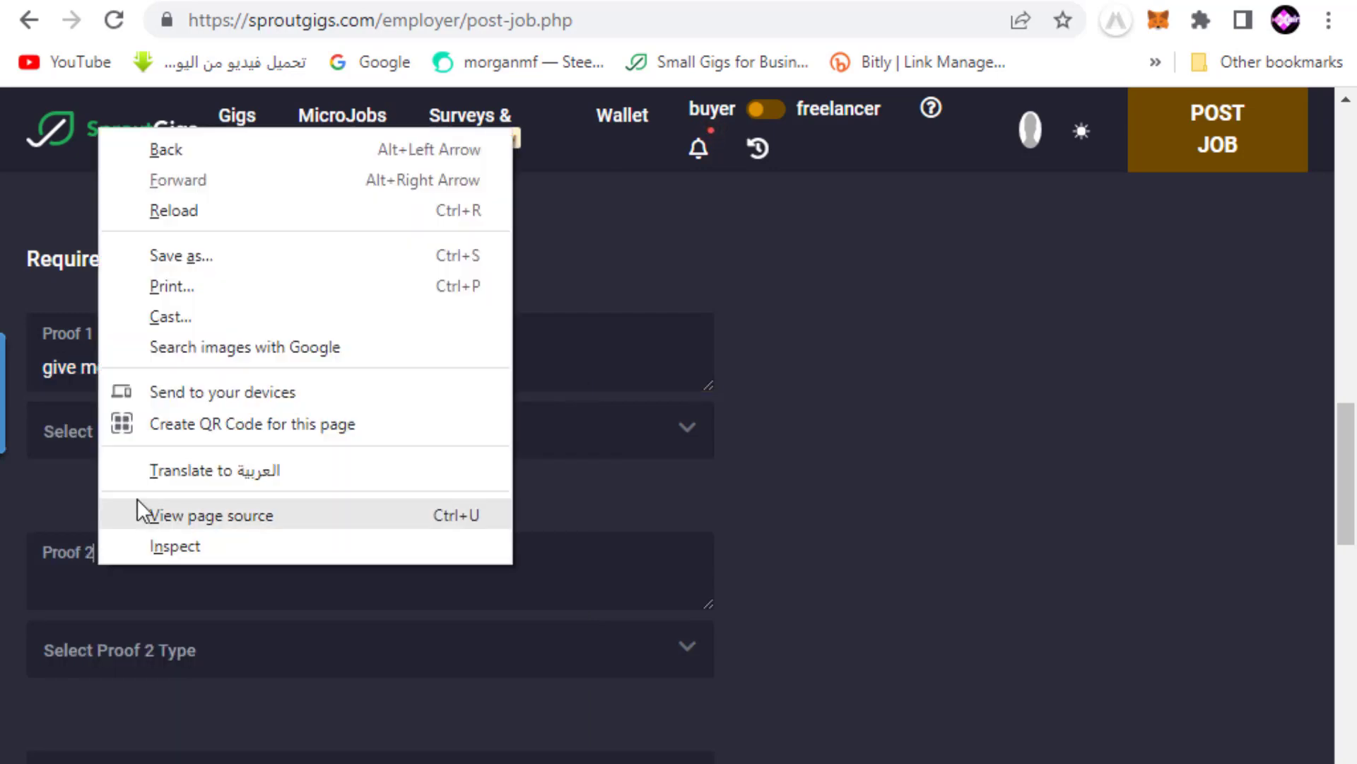
click(56, 545)
right_click(57, 548)
click(74, 579)
right_click(74, 579)
click(143, 367)
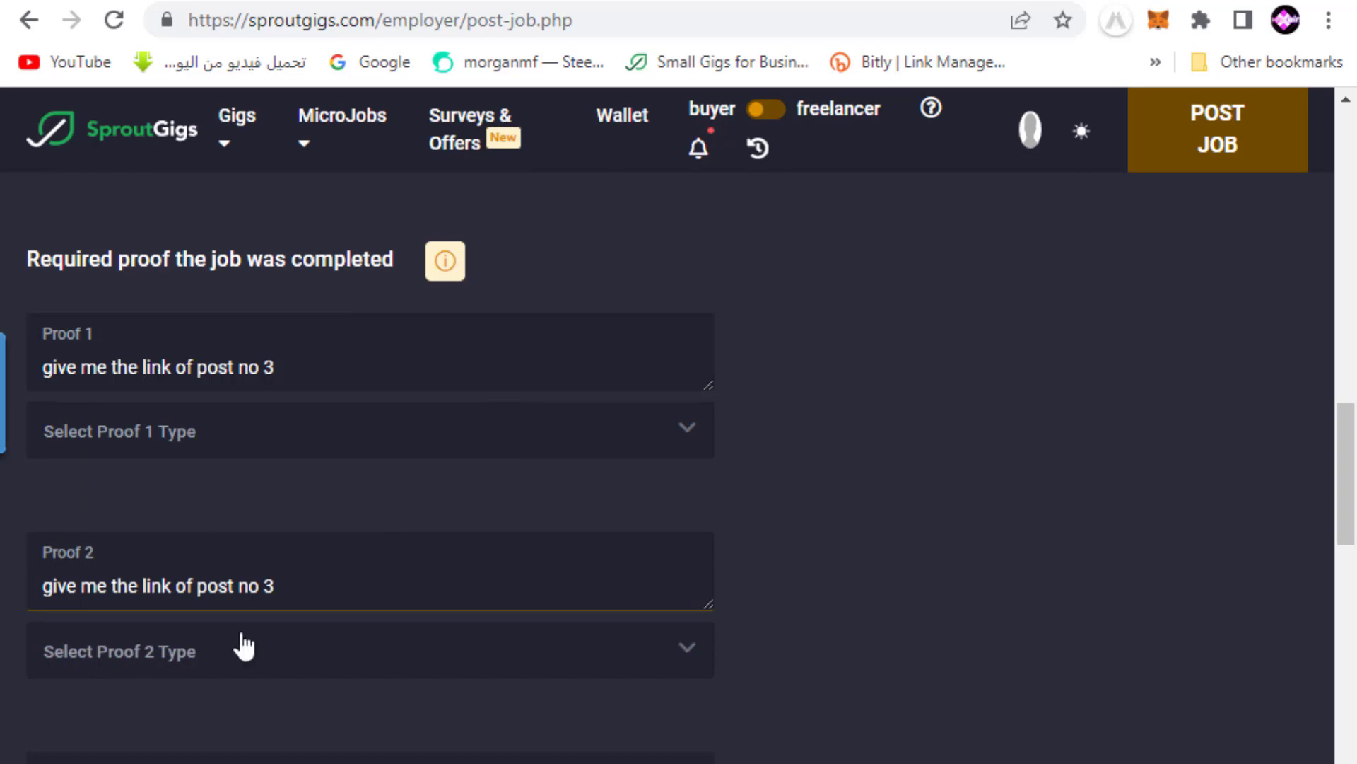
key(shift+Left)
text(5)
Check the job's task steps and enter "give me all link in step 3" as the Proof 3 requirement
scroll(600, 677, down, 3)
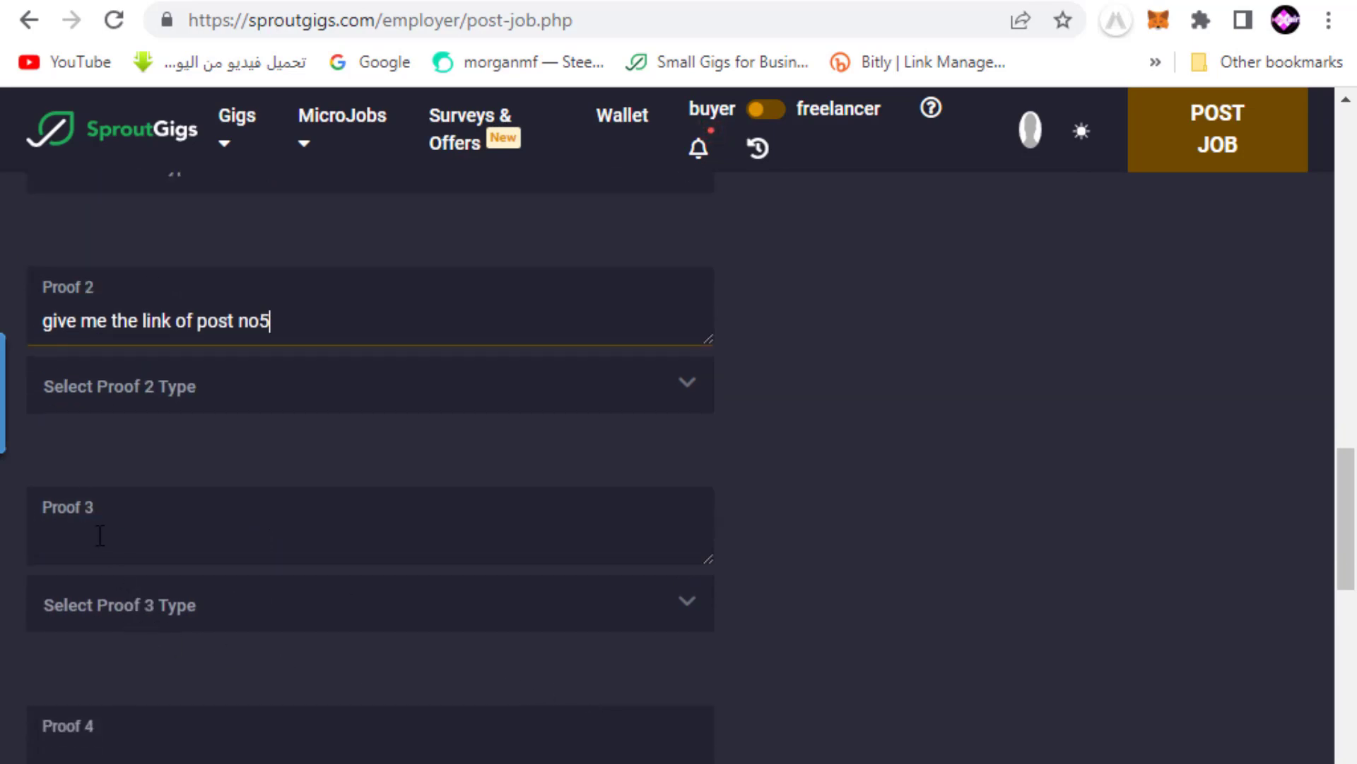
click(69, 512)
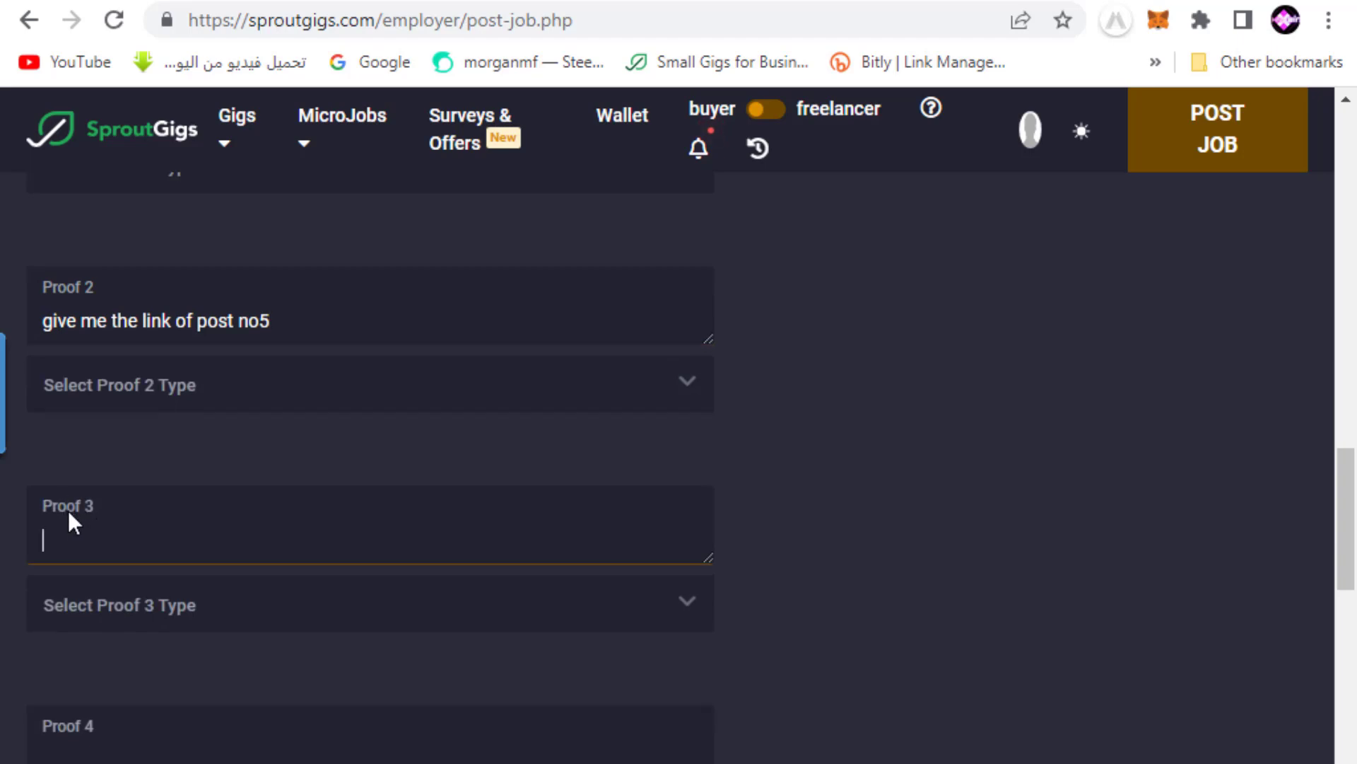
scroll(827, 404, up, 4)
scroll(828, 405, up, 13)
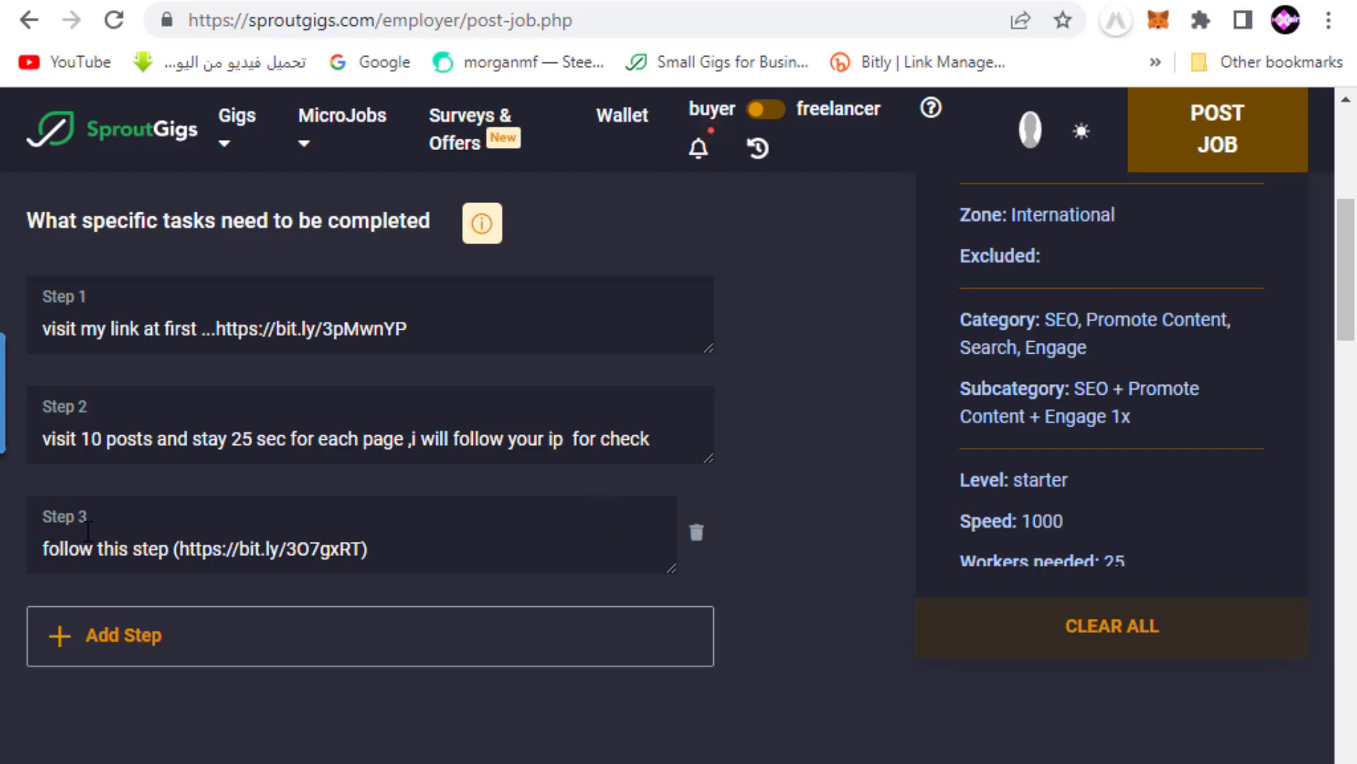
scroll(739, 642, down, 6)
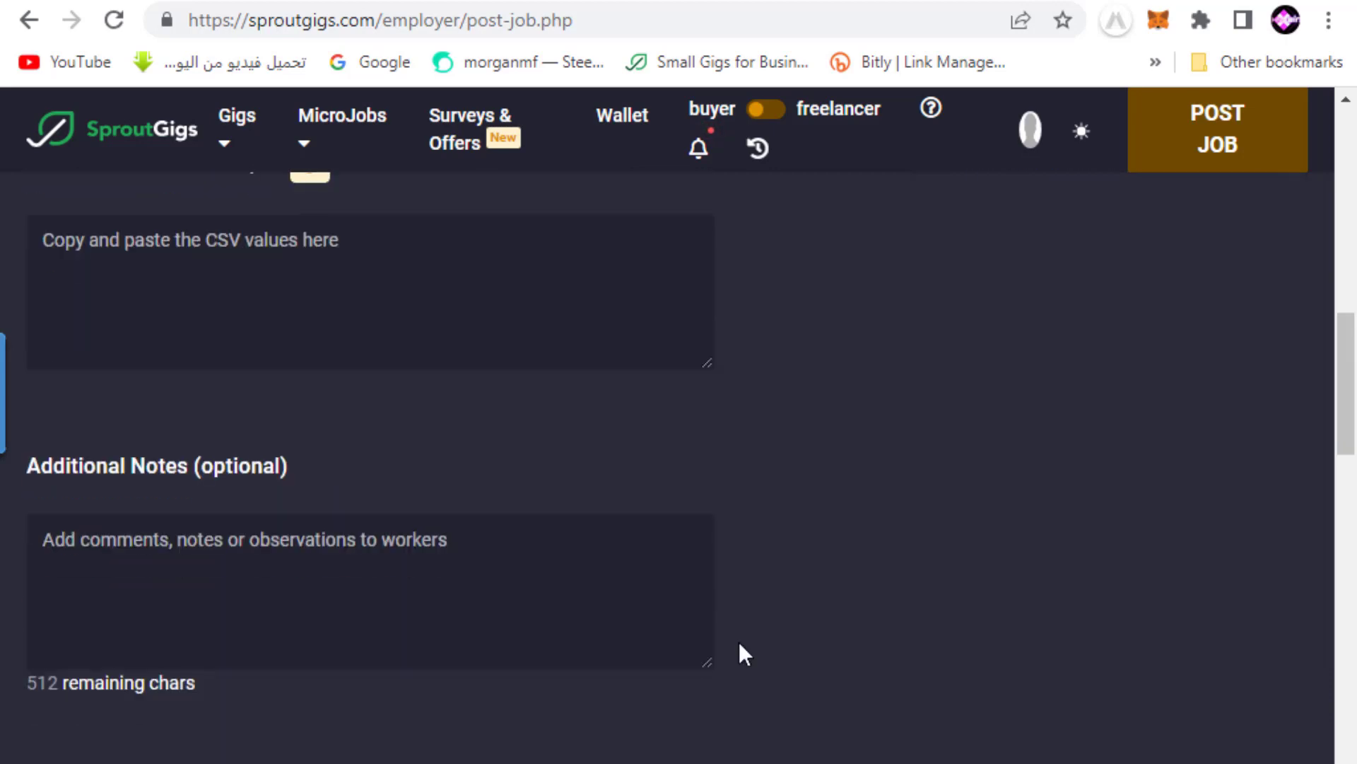
scroll(740, 642, down, 2)
scroll(249, 594, down, 4)
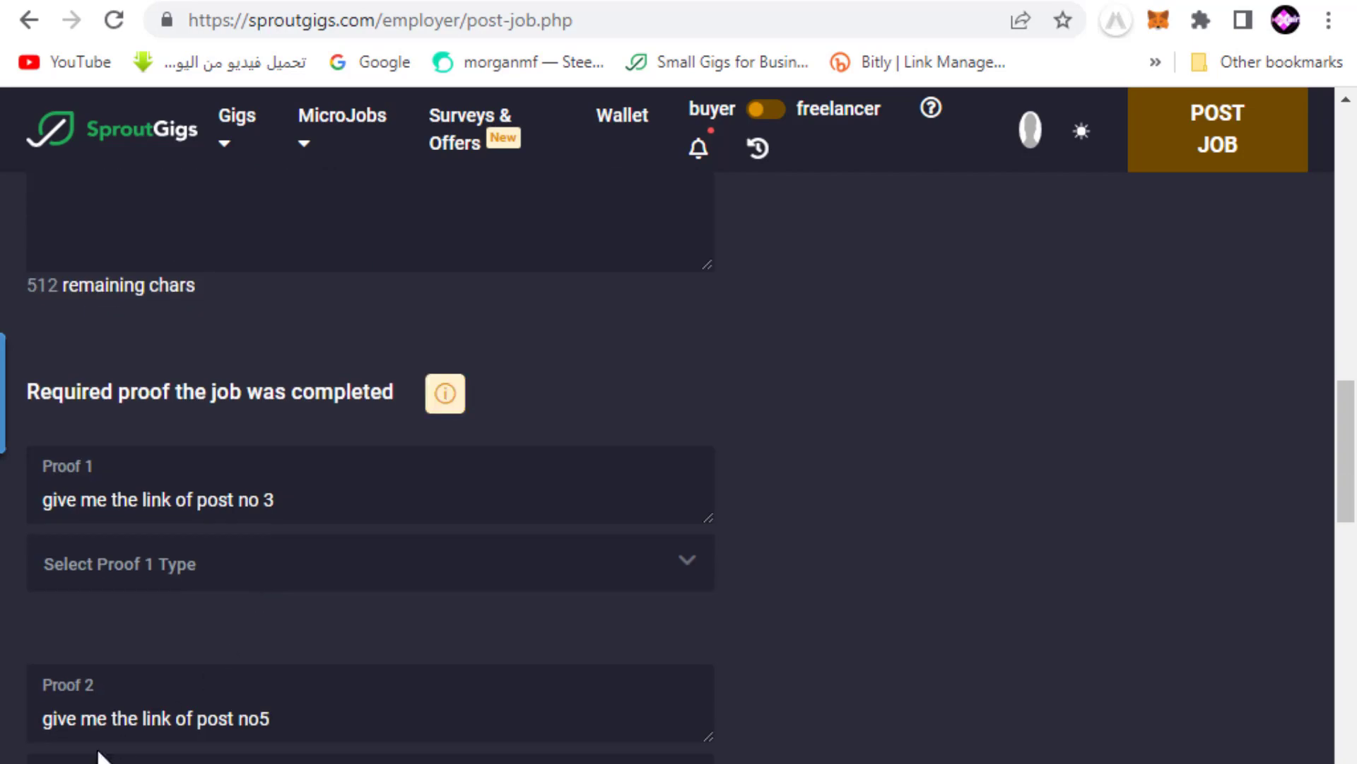
scroll(125, 744, down, 4)
click(114, 681)
text(give)
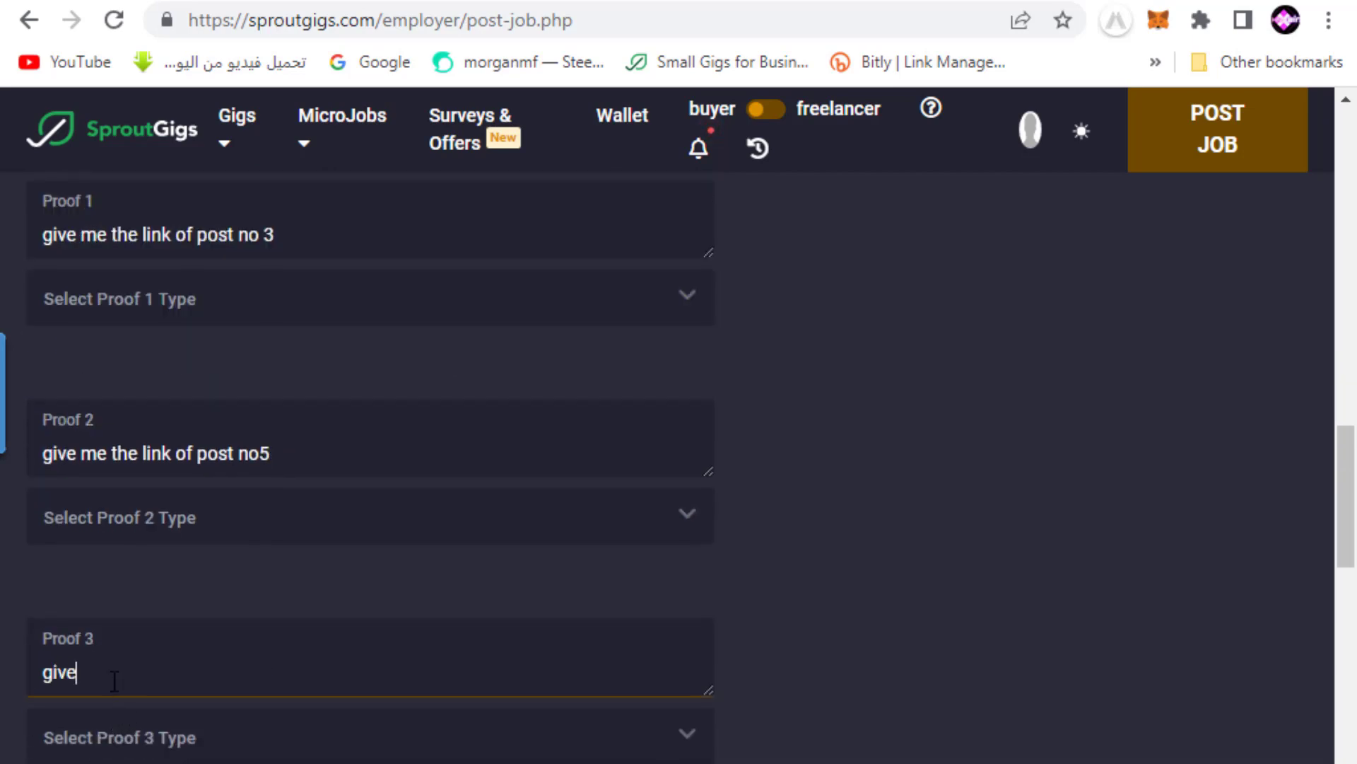
text( me all lin)
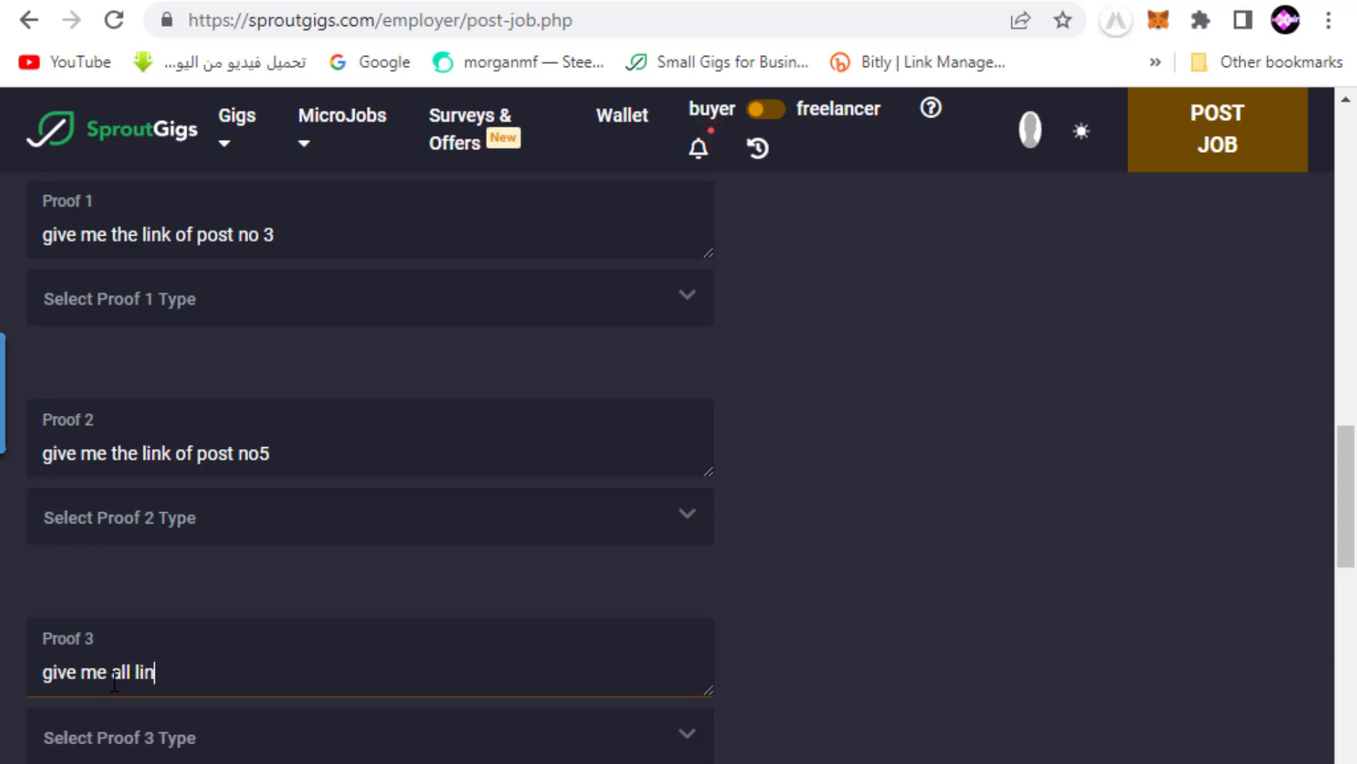
text(k in step 3)
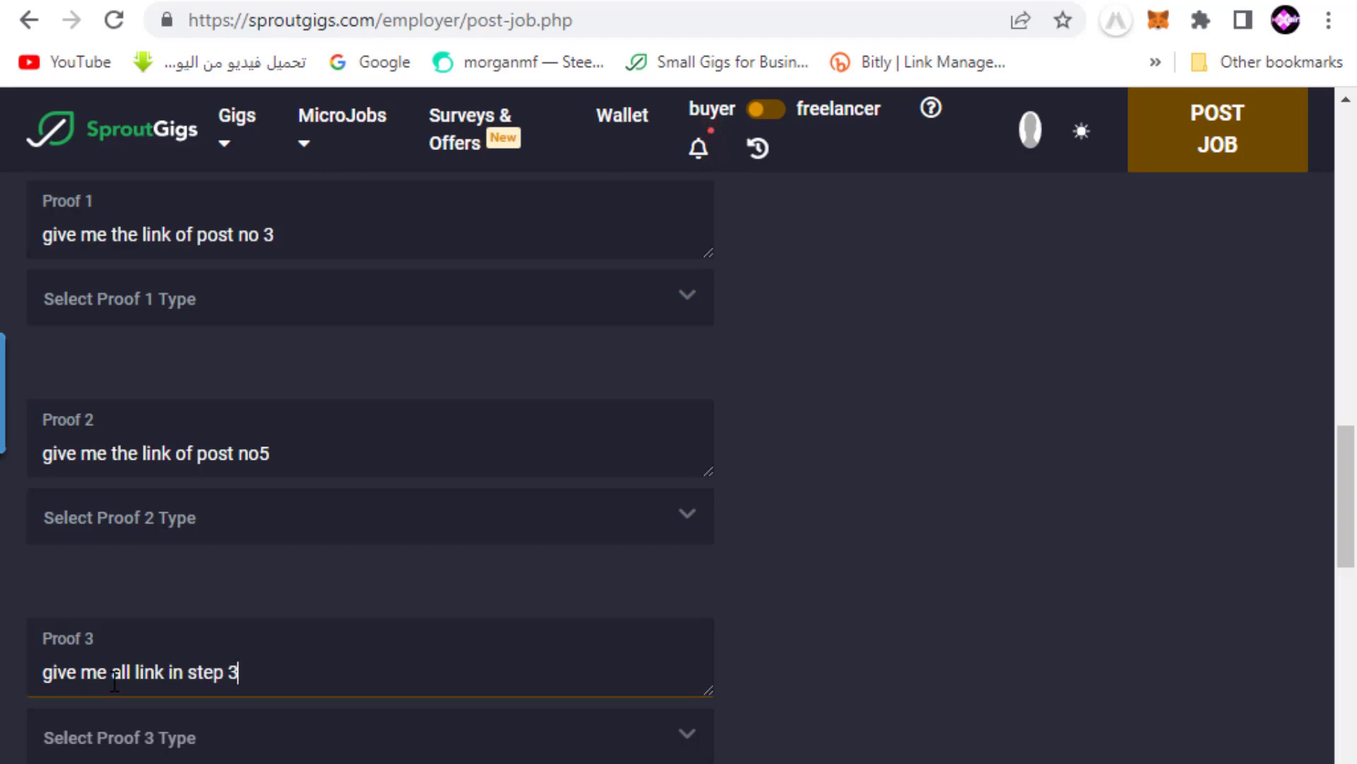
scroll(421, 456, up, 7)
scroll(462, 458, up, 9)
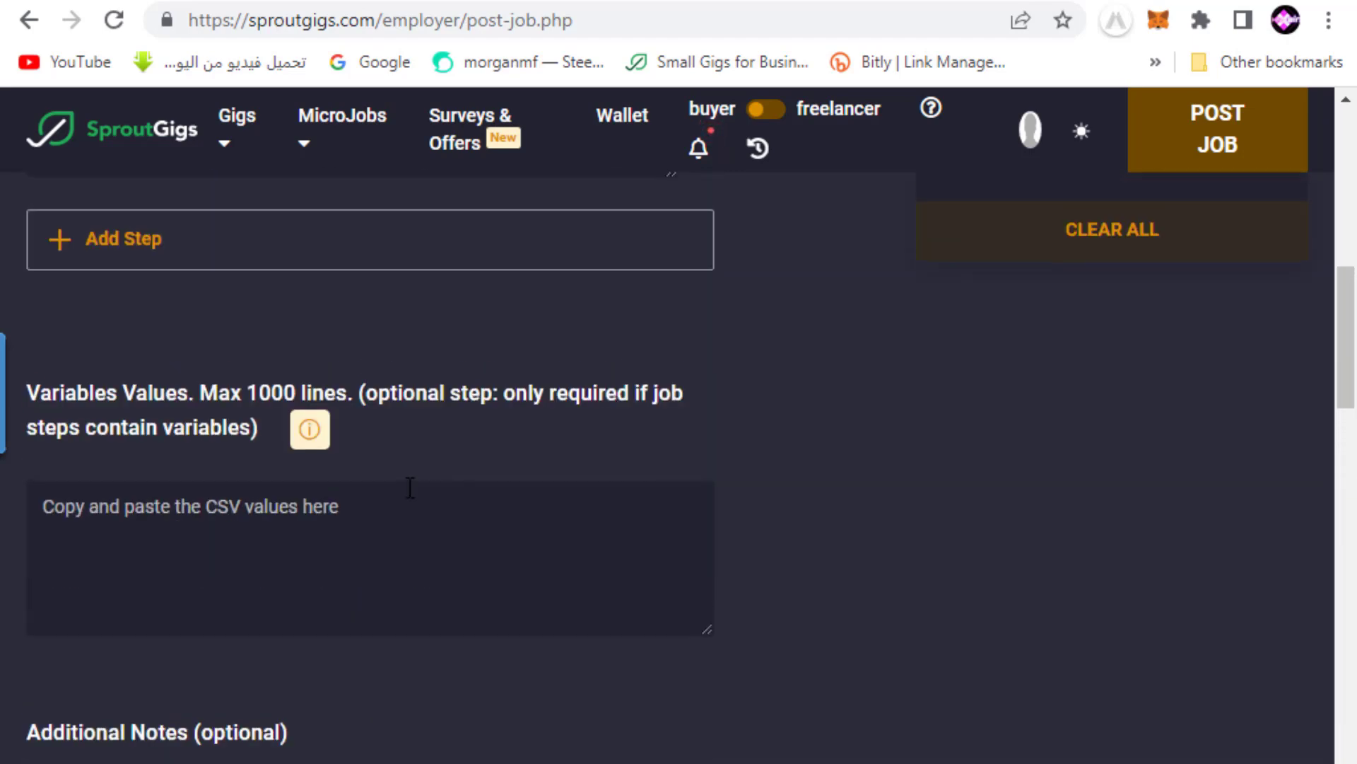
scroll(853, 631, down, 9)
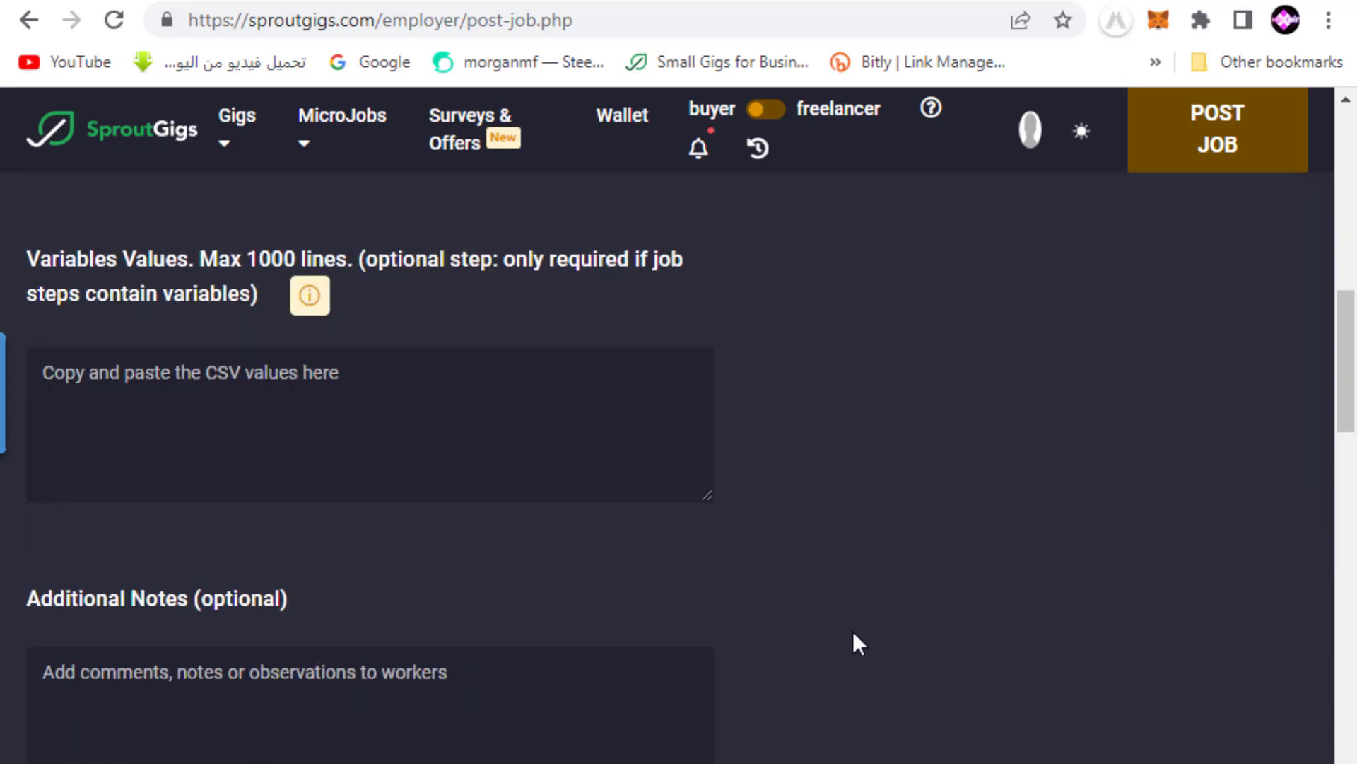
scroll(859, 596, down, 4)
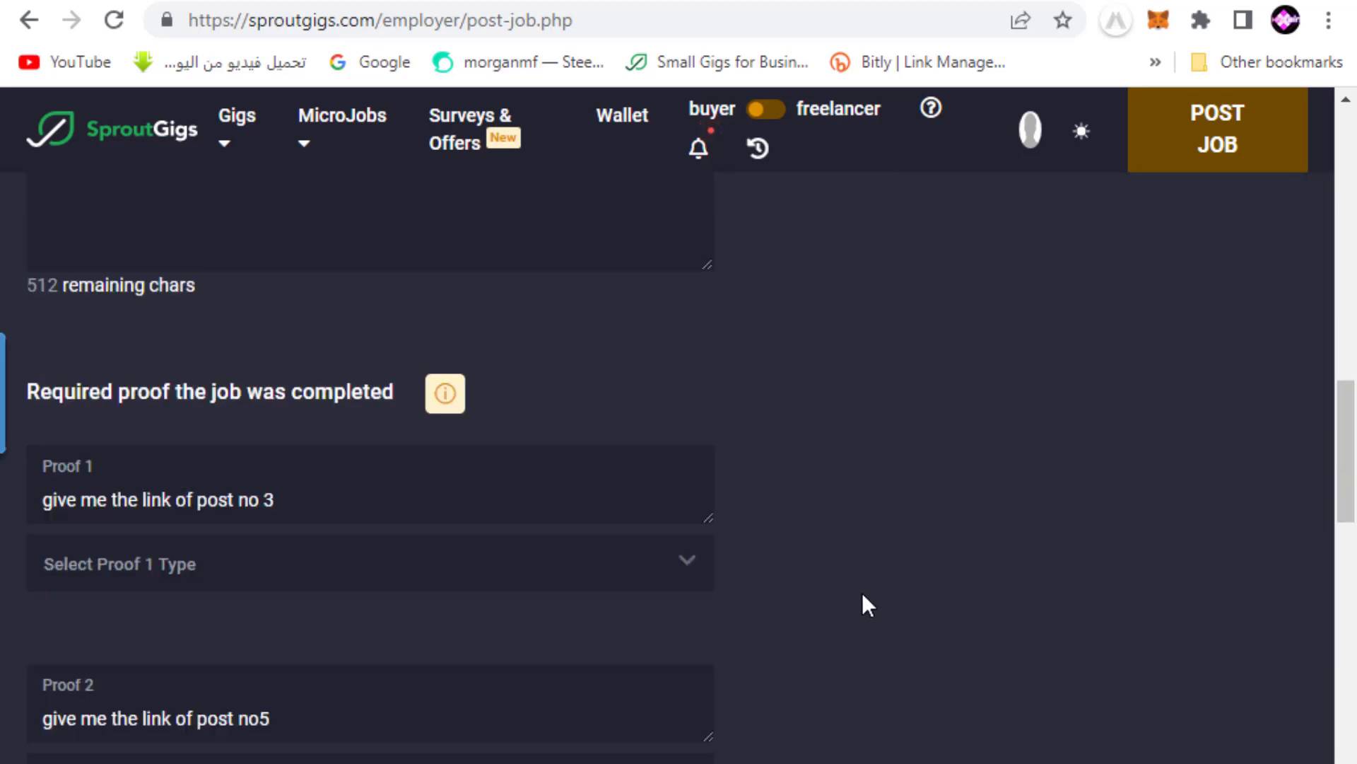